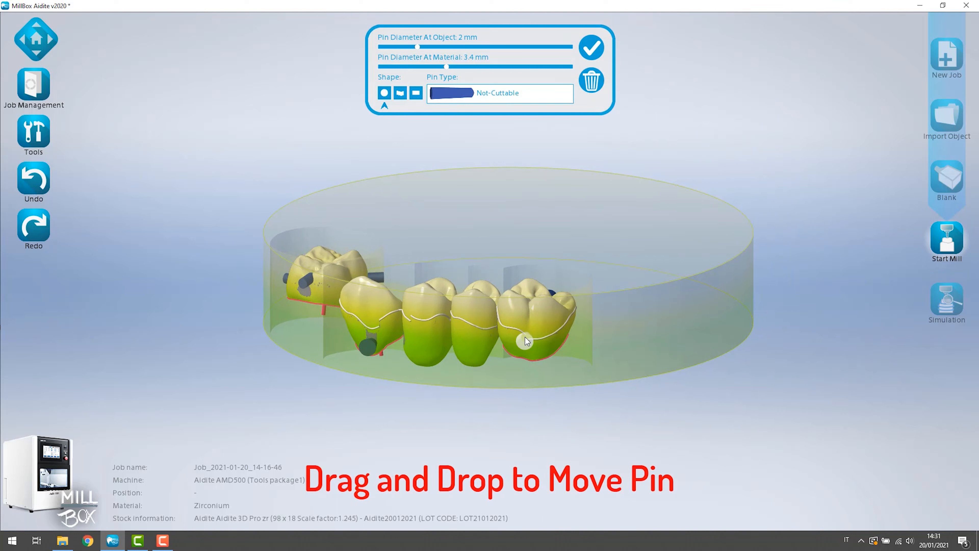
Step: Move the outer connector pin on the bridge's canine away from the lower margin, up to the equator line
drag(371, 344, 370, 341)
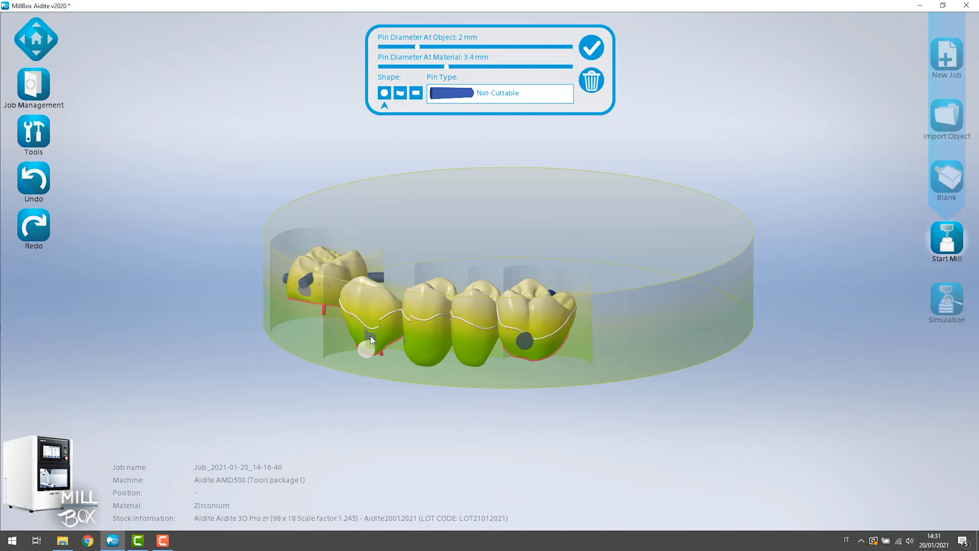
scroll(370, 339, up, 5)
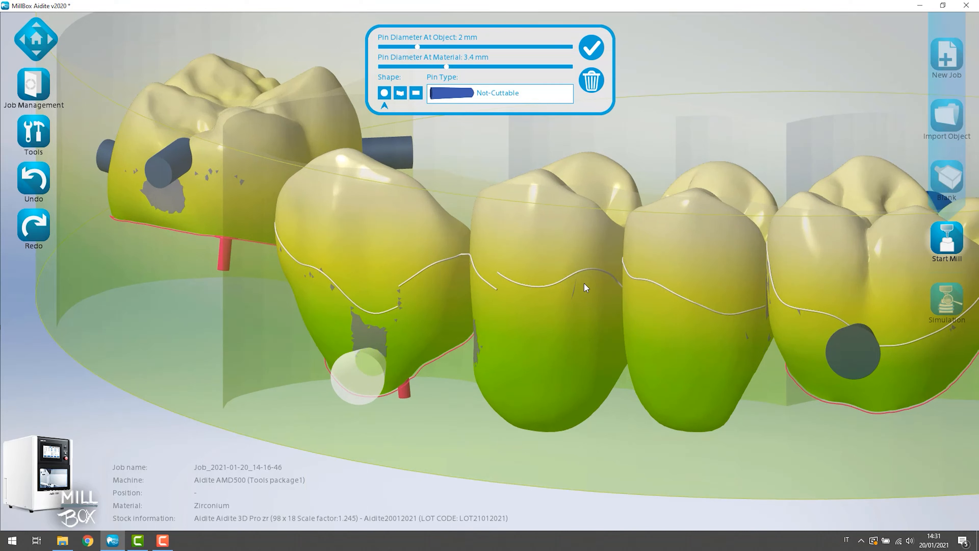
drag(365, 376, 371, 320)
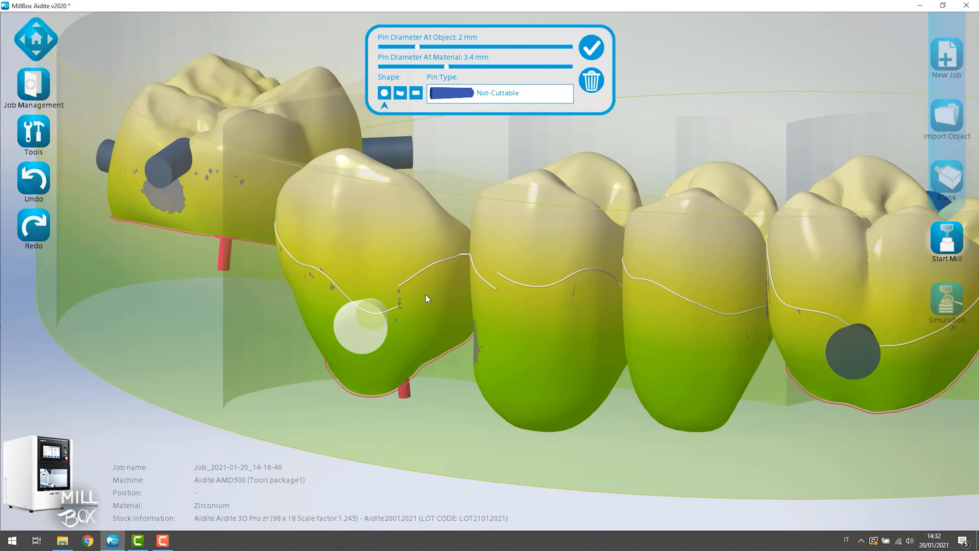
Step: Adjust the orientation of the canine's outer connector pin so it points almost straight out from the tooth
right_drag(426, 294, 481, 293)
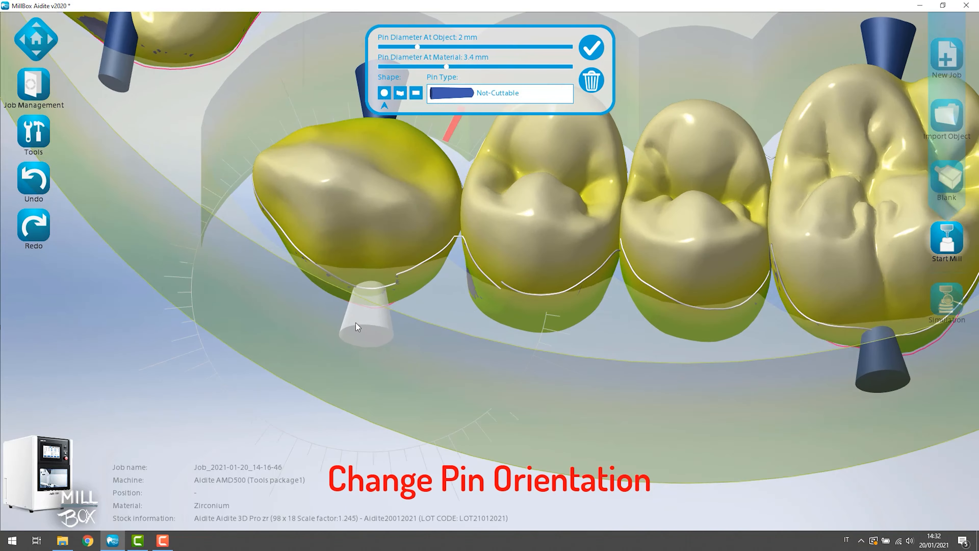
mouse_move(336, 313)
mouse_down()
mouse_move(373, 328)
mouse_move(339, 299)
mouse_move(343, 280)
mouse_move(296, 252)
mouse_move(351, 286)
mouse_up()
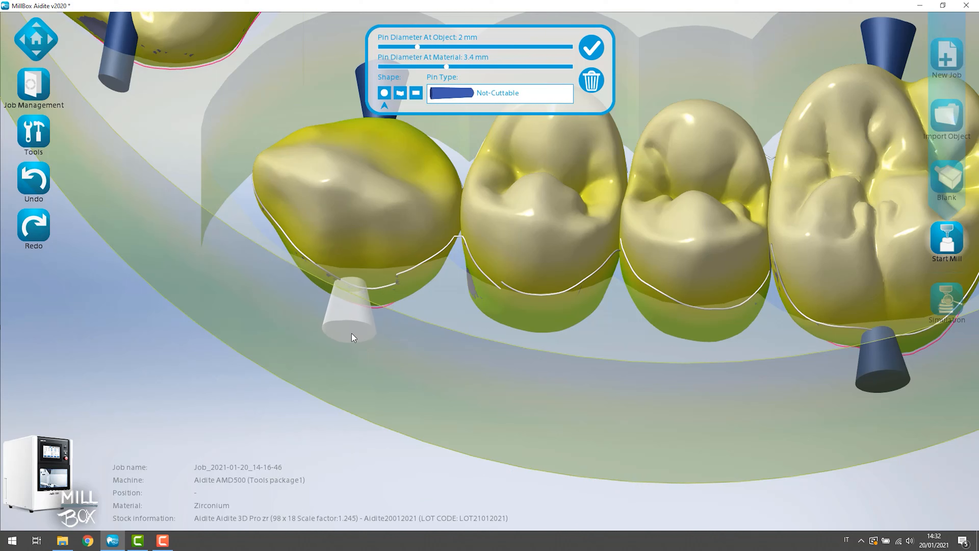
drag(344, 307, 365, 286)
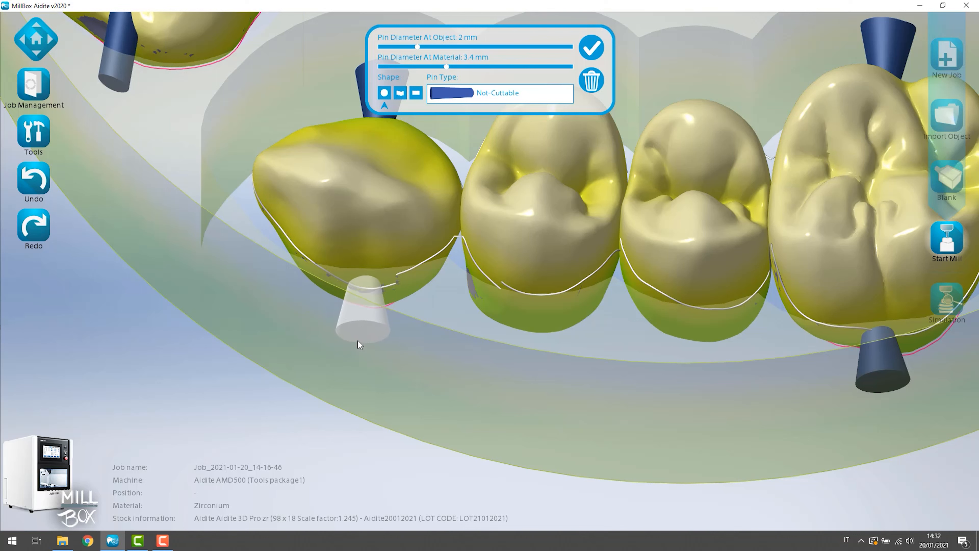
mouse_move(358, 341)
mouse_down()
mouse_move(325, 329)
mouse_move(384, 338)
mouse_move(363, 335)
mouse_up()
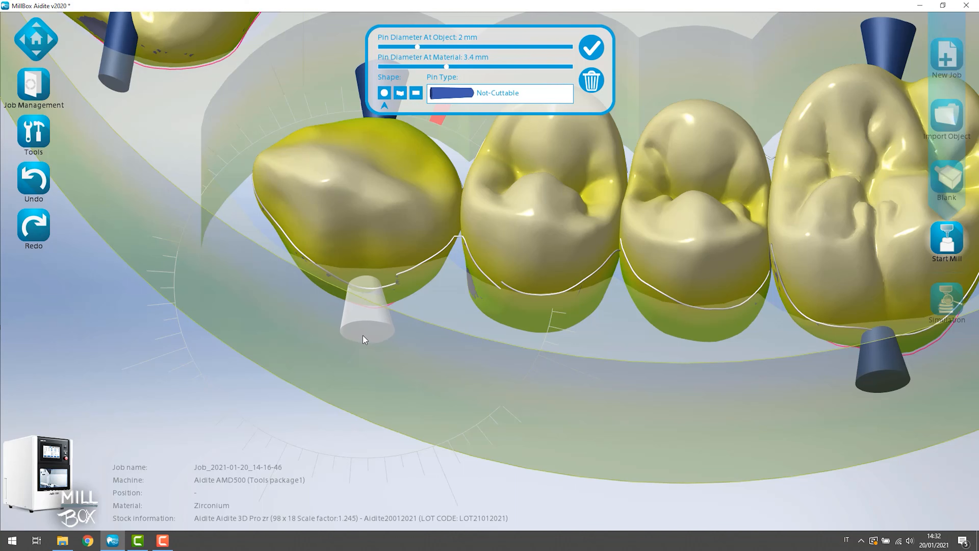
Step: Shift the outer connector pin on the bridge's end molar slightly closer to the lower margin
right_drag(431, 337, 238, 283)
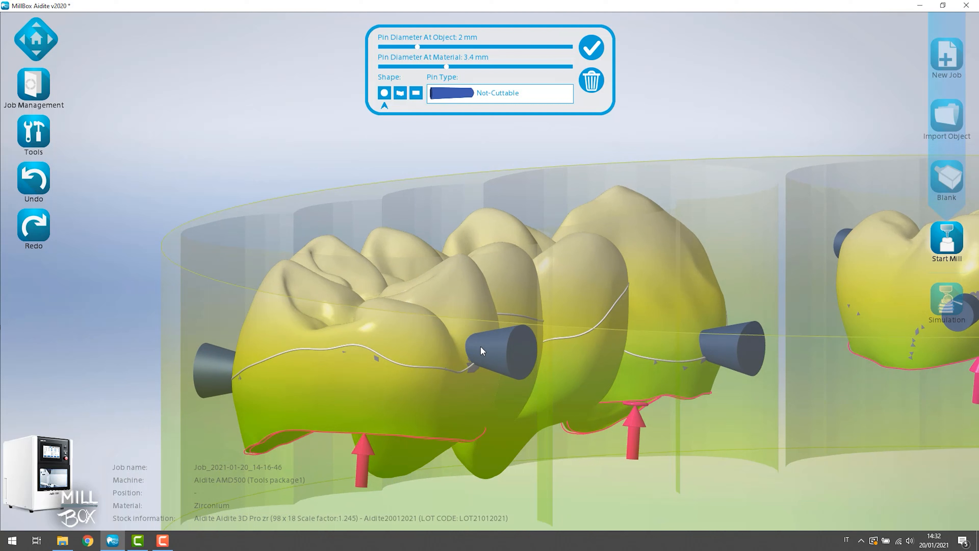
drag(480, 346, 477, 365)
click(456, 167)
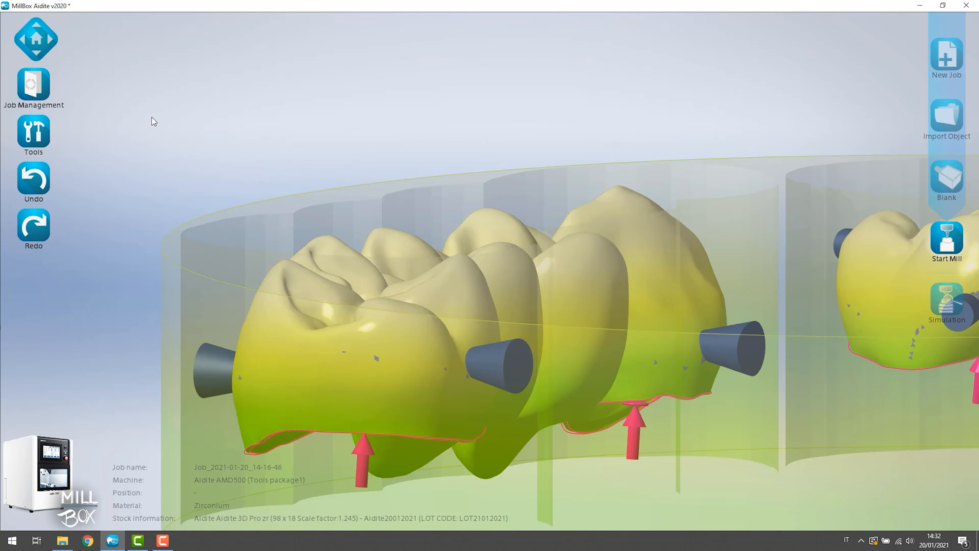
Step: Reposition one connector pin of the single molar crown along its equator line and angle it outward toward the blank's edge
click(48, 50)
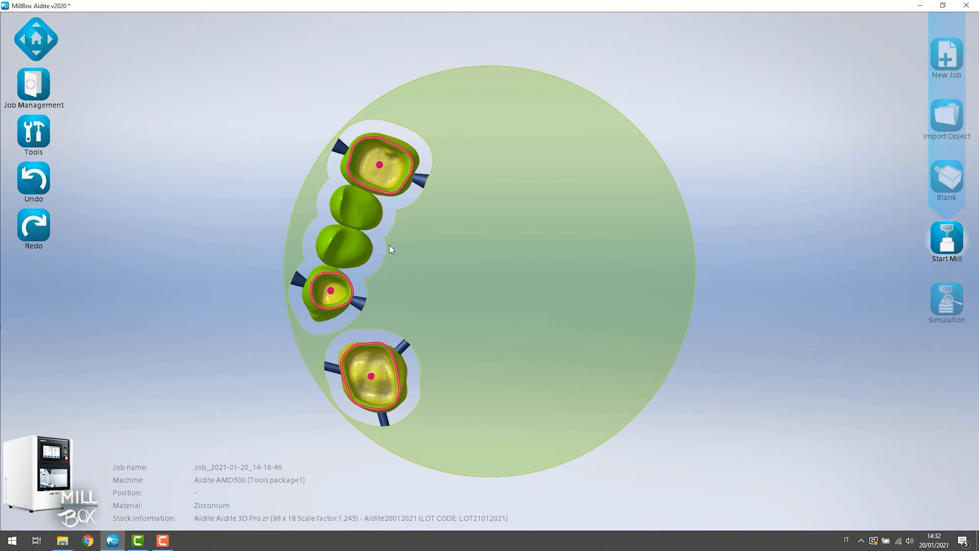
right_drag(376, 249, 475, 303)
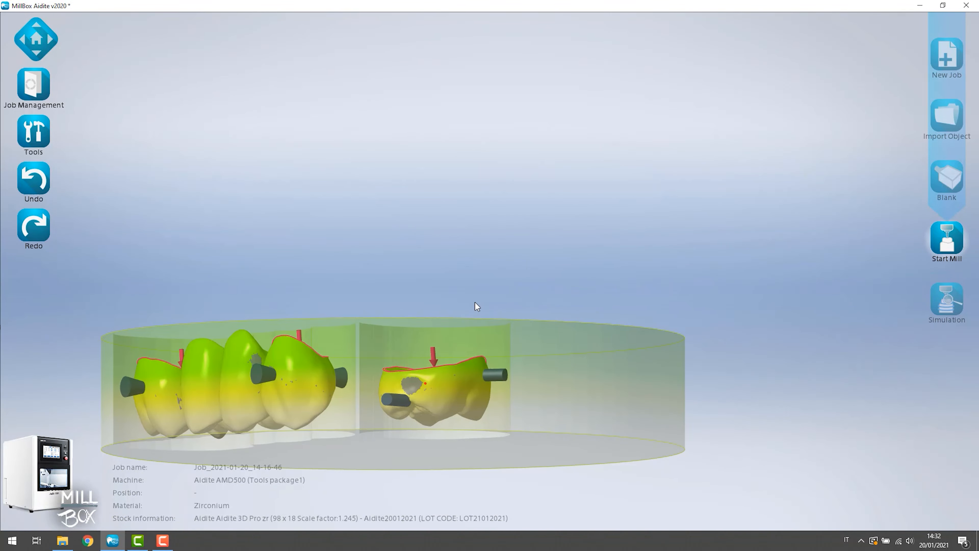
click(397, 404)
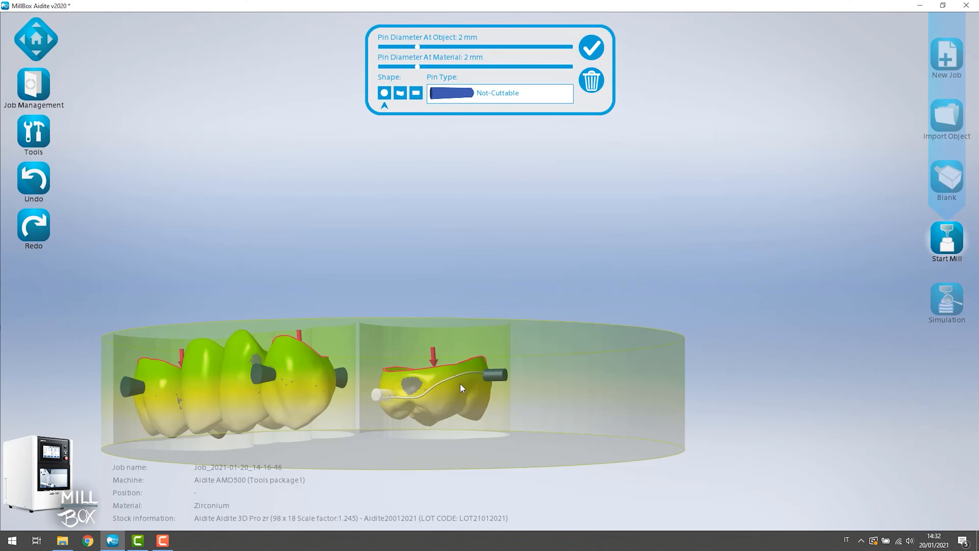
right_drag(460, 383, 336, 295)
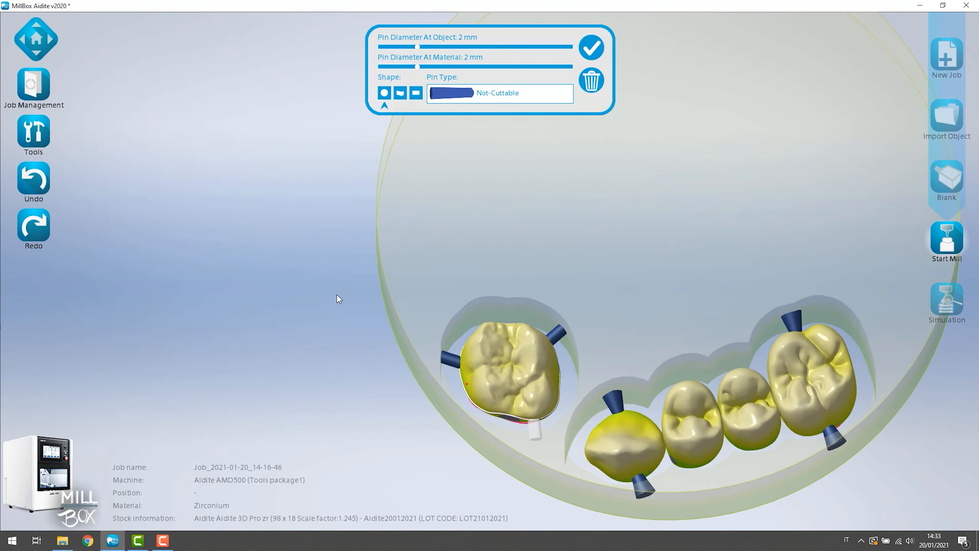
middle_drag(608, 263, 372, 272)
mouse_move(371, 267)
right_down()
mouse_move(390, 264)
mouse_move(389, 272)
right_up()
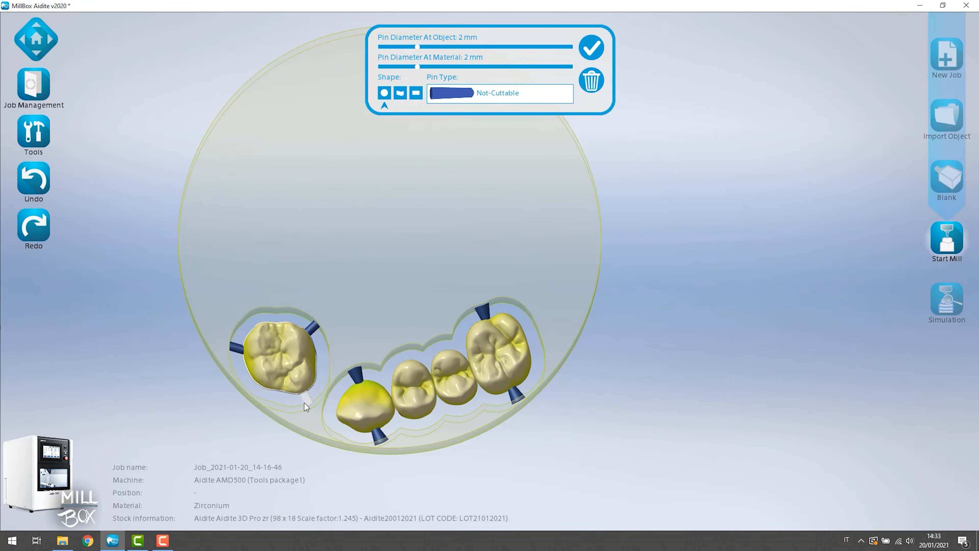
click(407, 272)
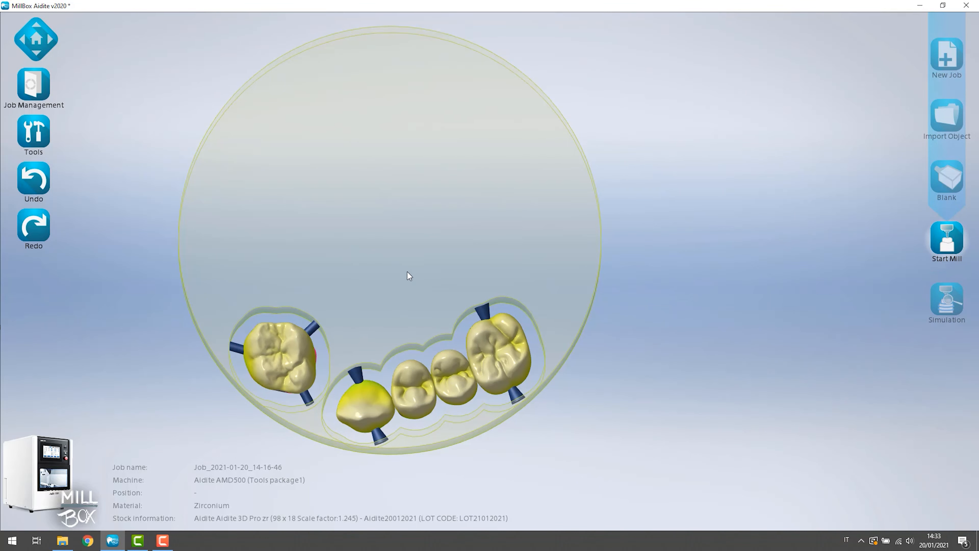
Step: Add a round Cuttable pin, 2 mm at the object and 3 mm at the material, to the premolar beside the bridge's molar
middle_drag(406, 271, 426, 279)
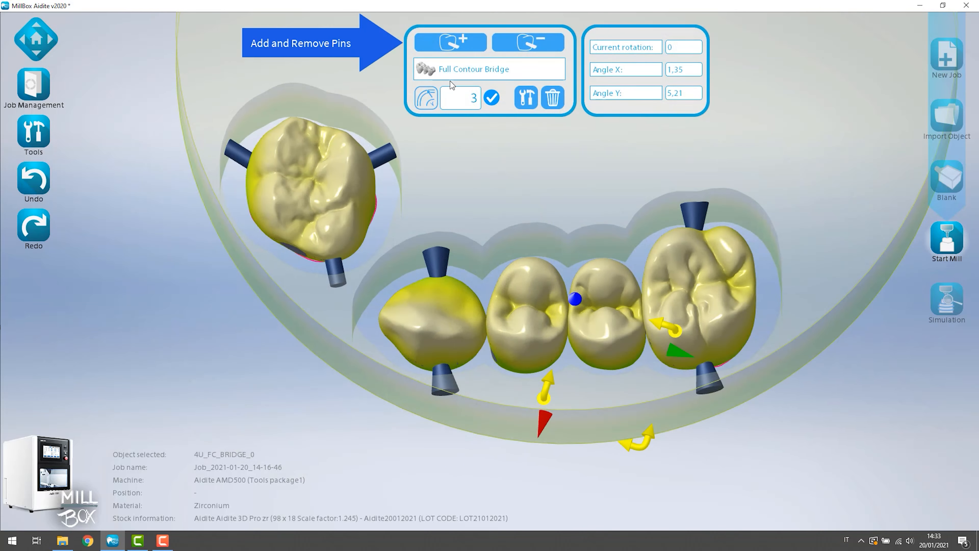
click(462, 46)
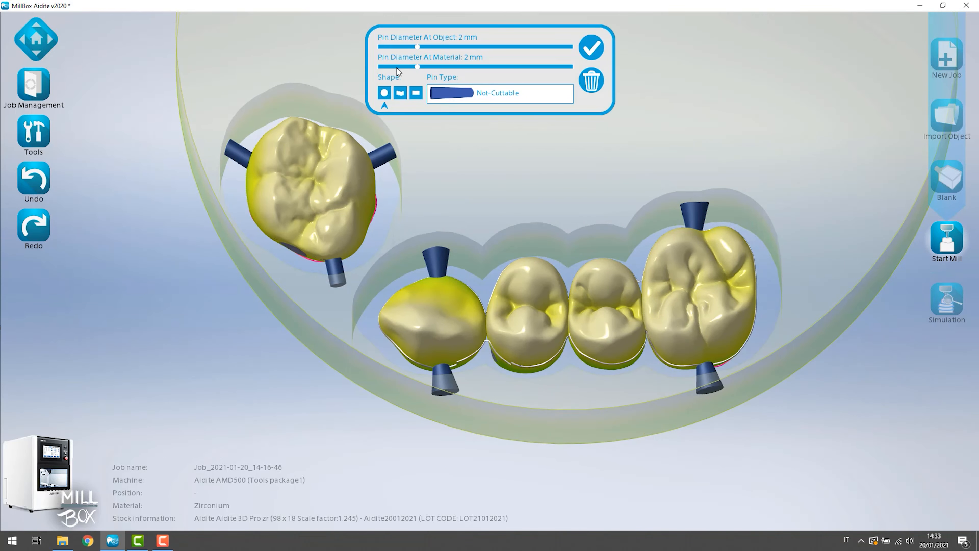
drag(417, 67, 438, 68)
click(485, 94)
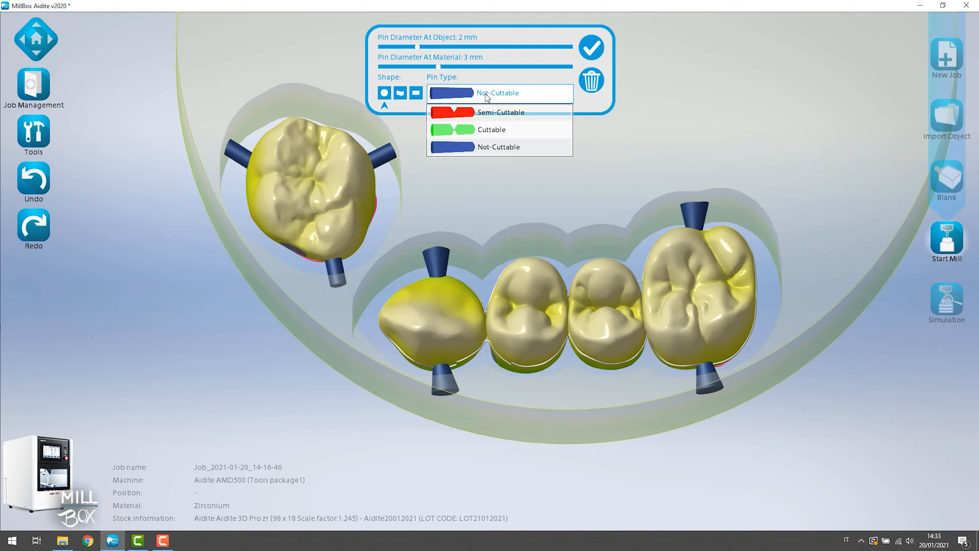
click(490, 128)
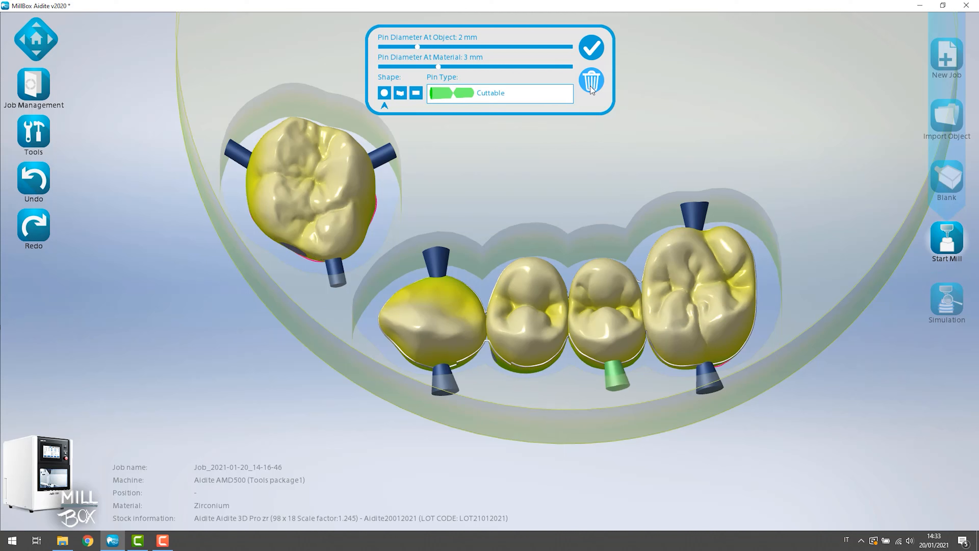
click(595, 50)
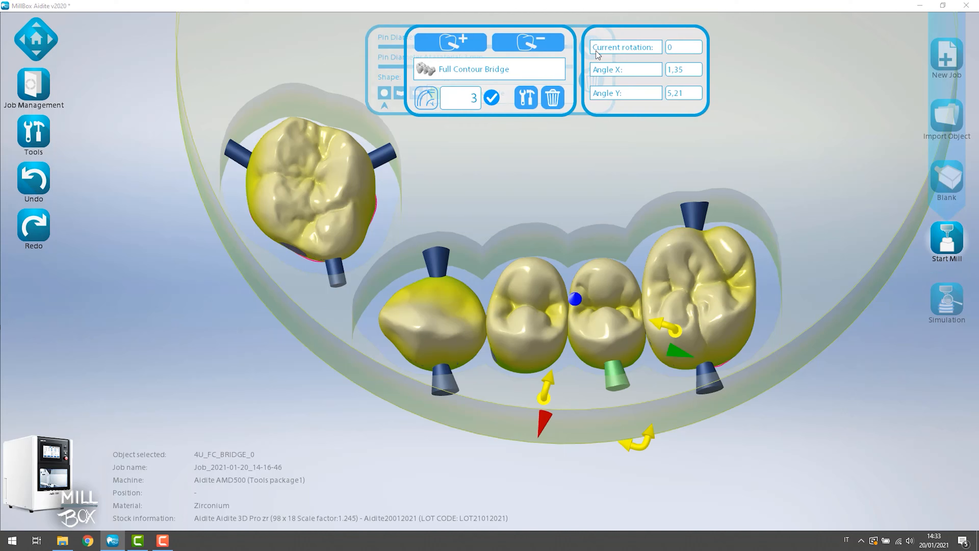
click(630, 181)
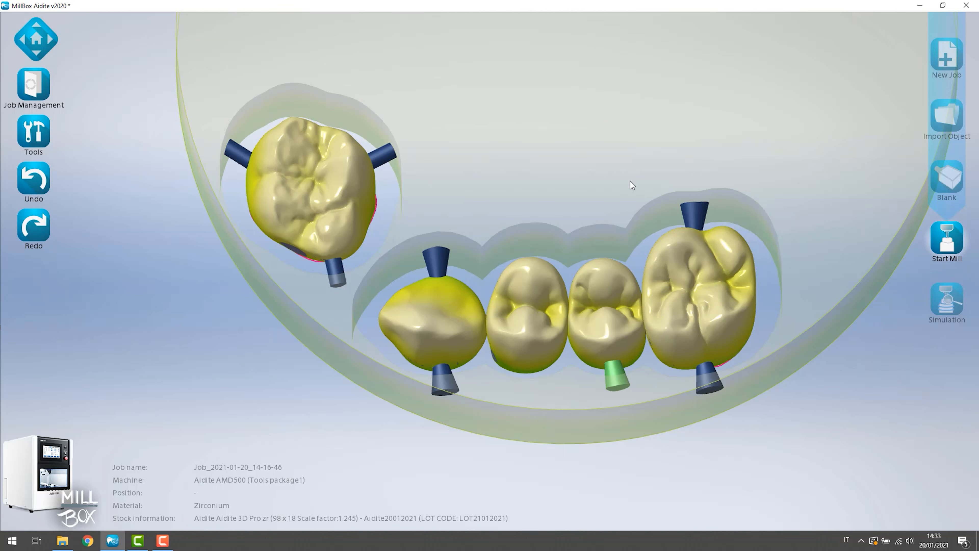
Step: Delete the cuttable pin from the bridge's premolar
click(613, 370)
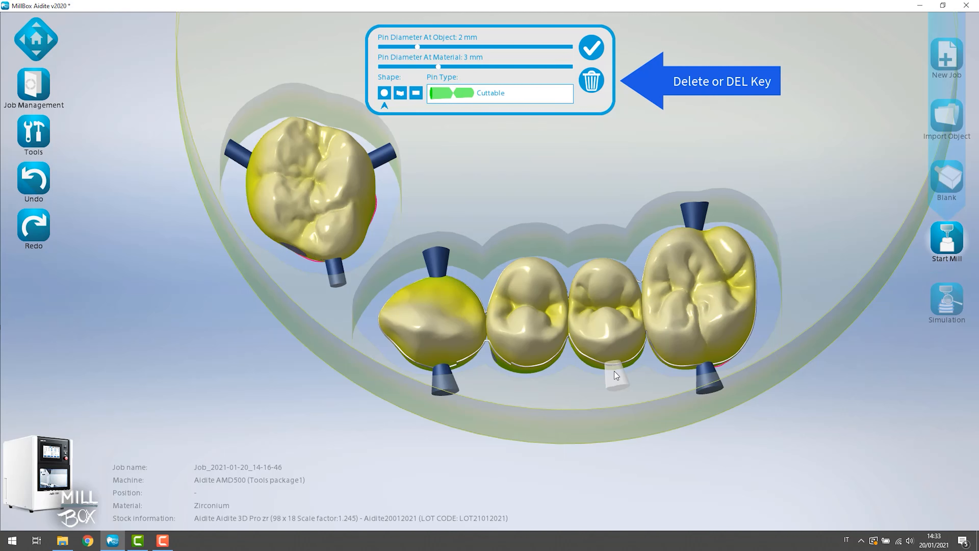
click(592, 86)
middle_drag(586, 168, 599, 144)
middle_drag(598, 144, 636, 103)
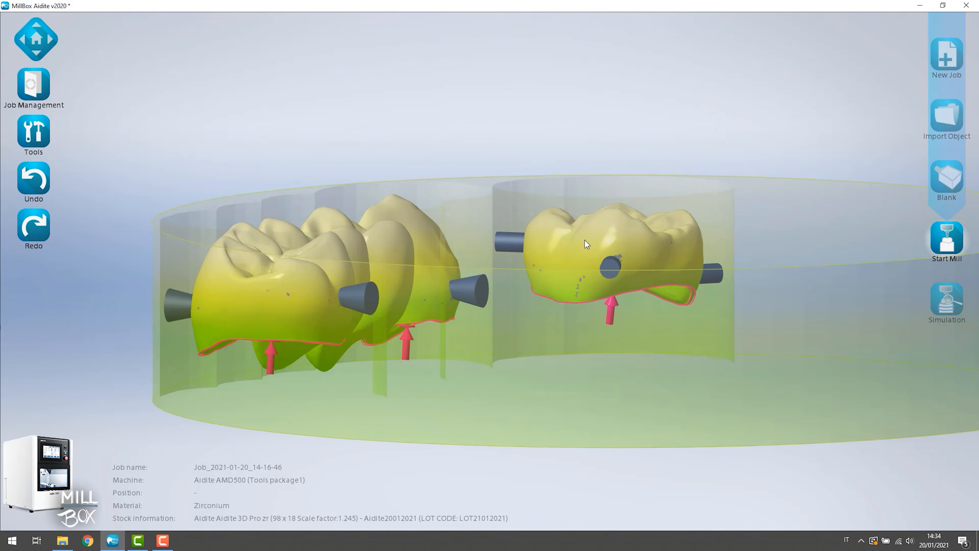
scroll(584, 240, up, 6)
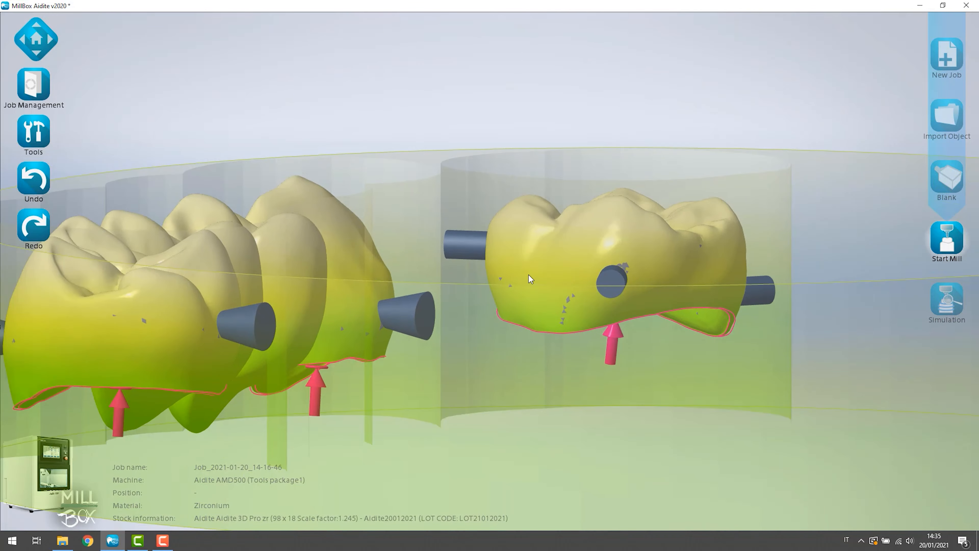
middle_drag(528, 274, 565, 257)
click(592, 238)
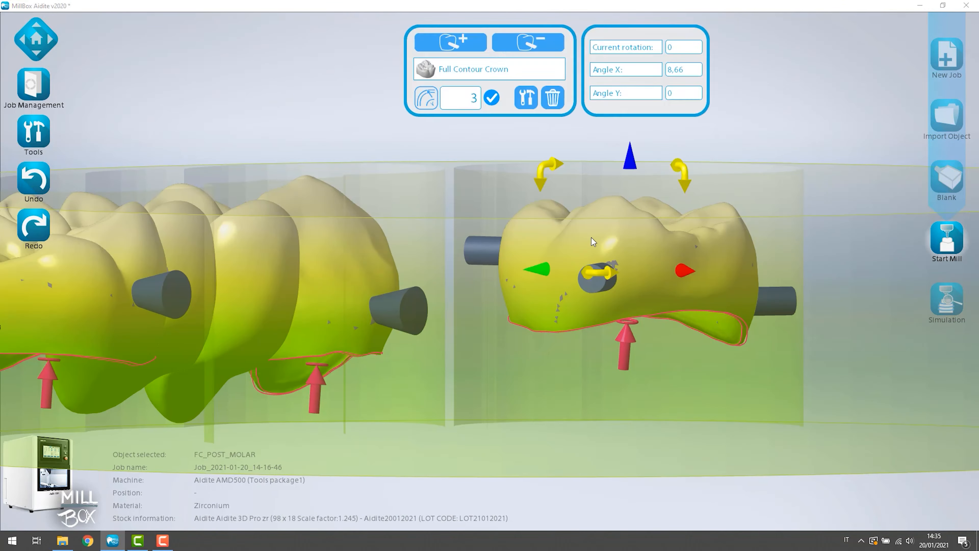
click(470, 48)
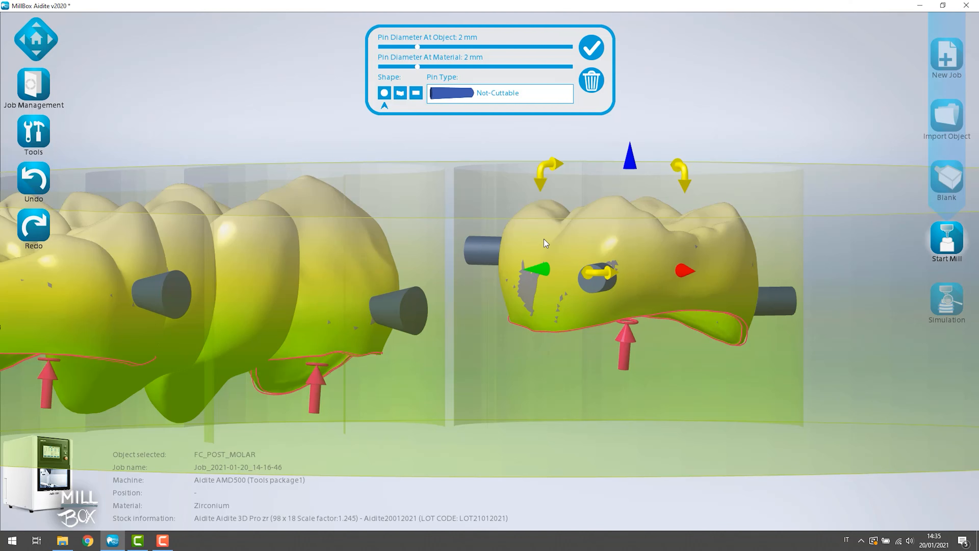
click(572, 162)
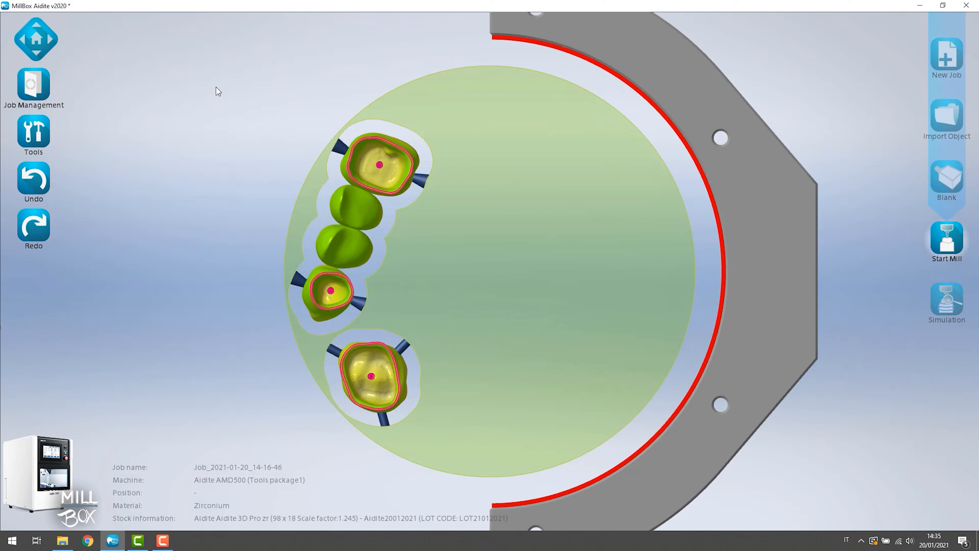
Step: Inspect the nested restorations and the blank holder from the opposite face, the side and an isometric view
key(space)
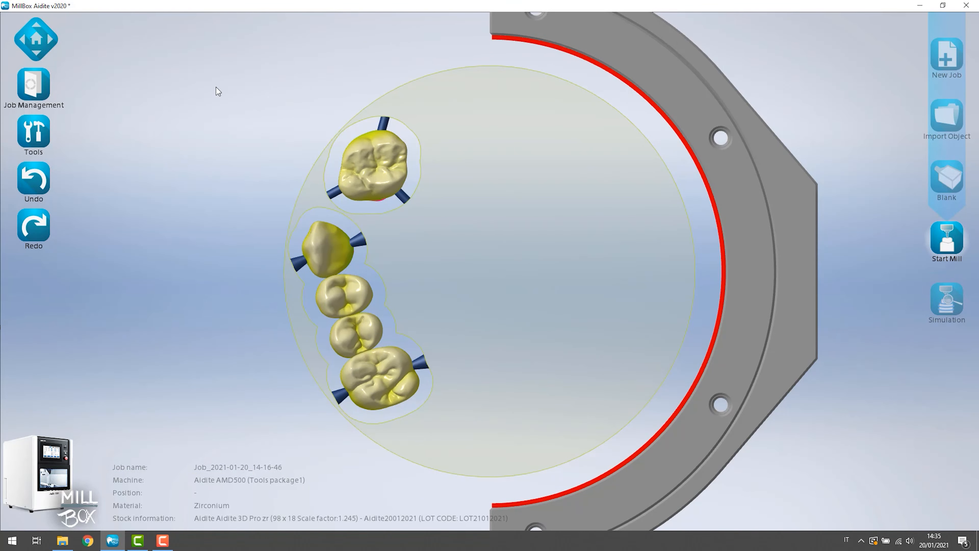
key(Down)
key(Right)
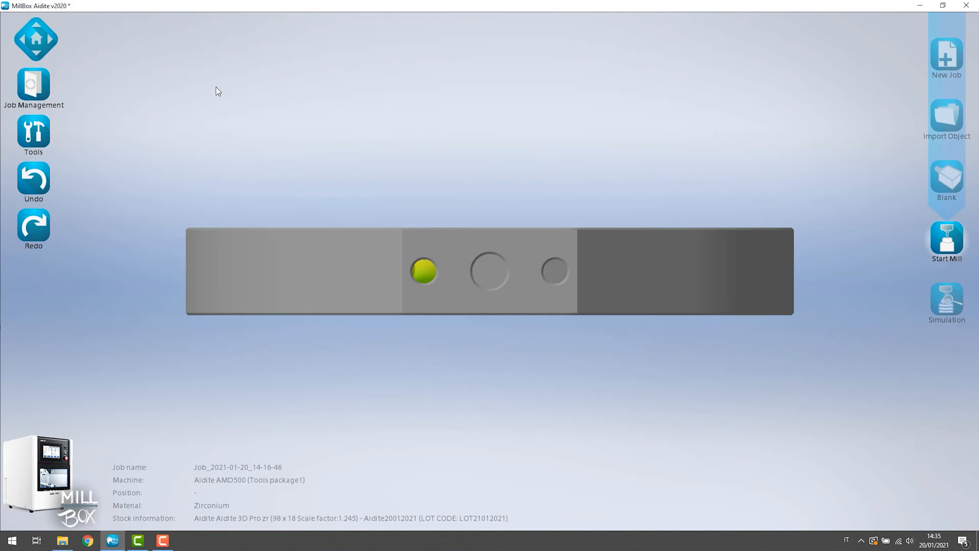
key(Home)
key(f)
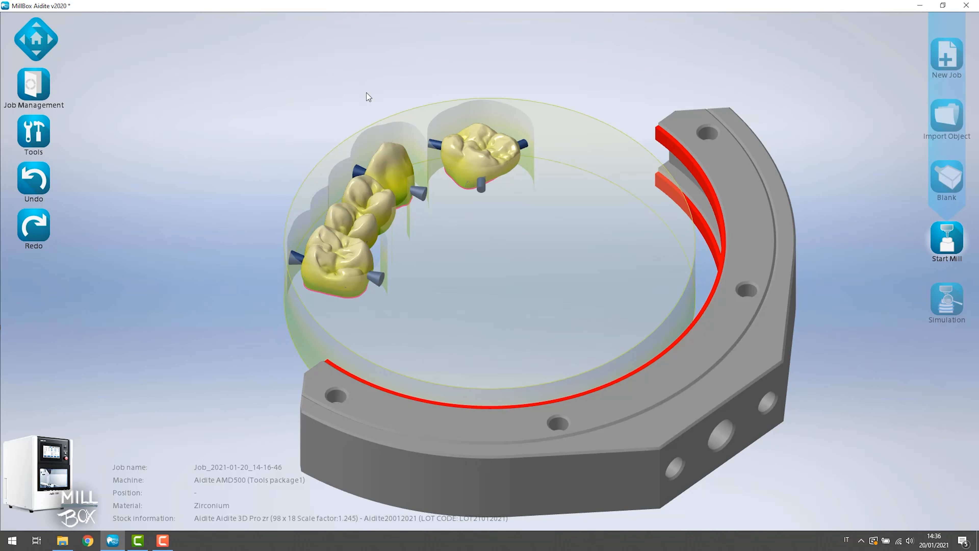
Step: Calculate and save the job's toolpath with the External Undercut 3+2 Automatic milling option, accepting the tools table
click(947, 242)
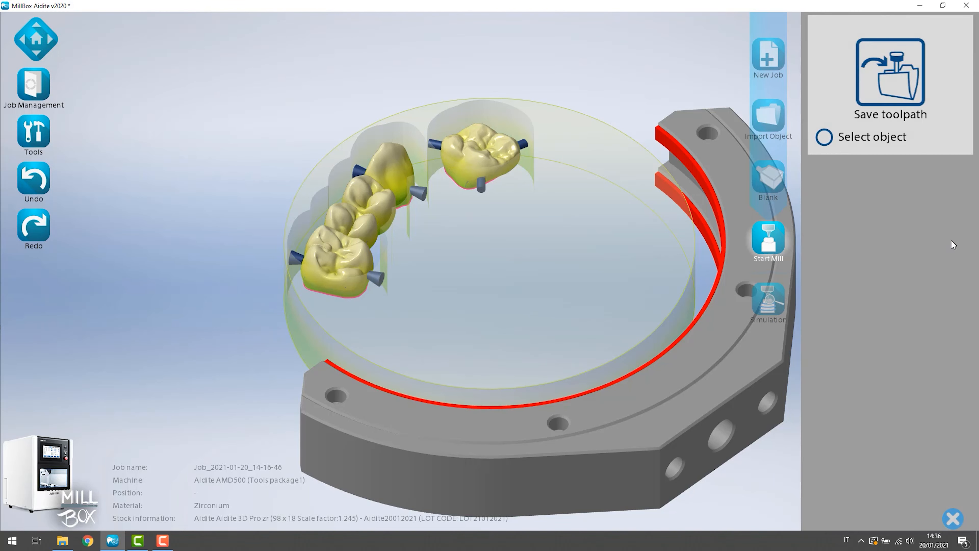
click(894, 76)
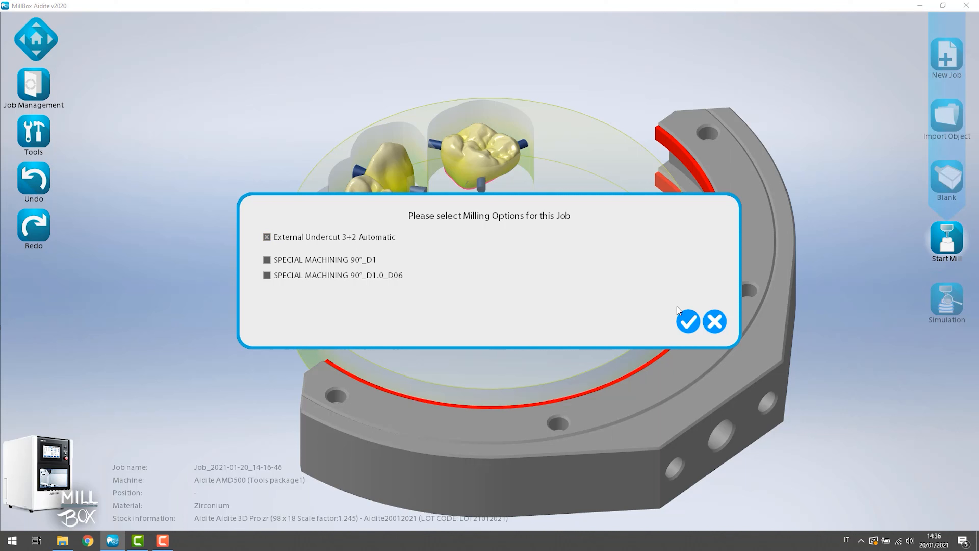
click(688, 320)
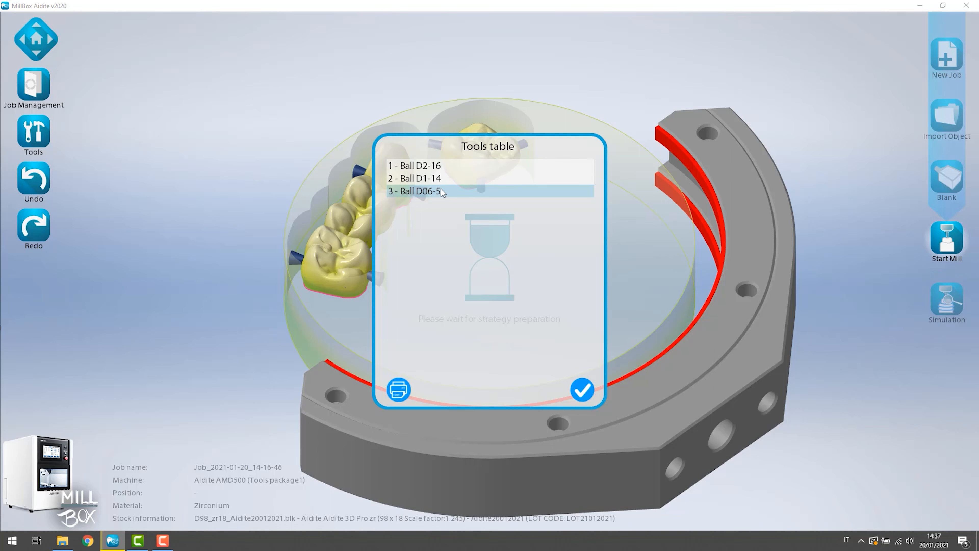
click(583, 392)
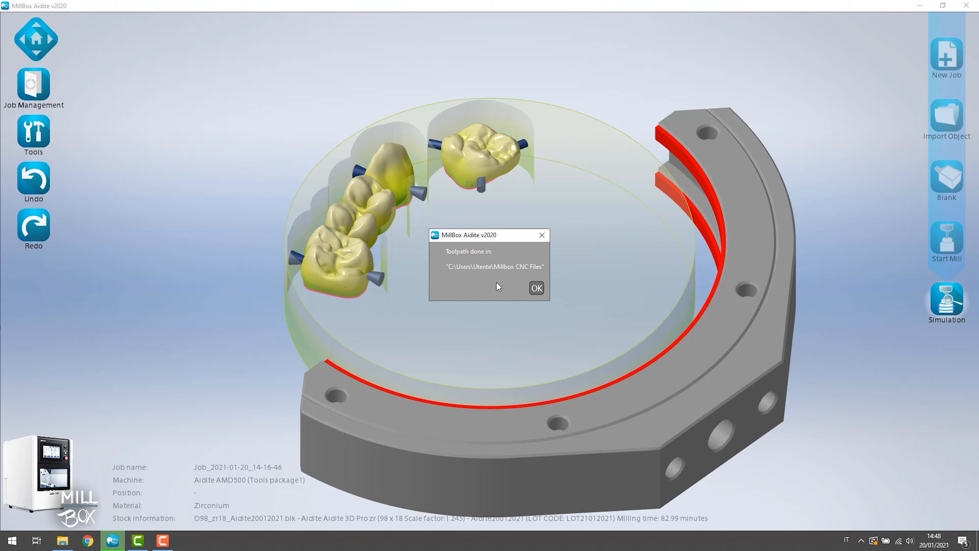
click(537, 287)
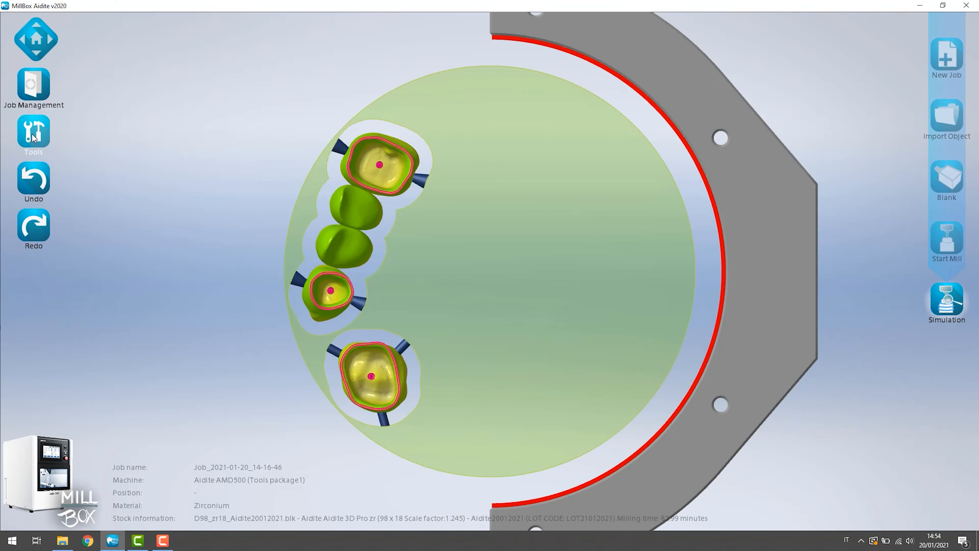
Step: Open the folder holding the saved CNC toolpath files to check the job's output, and close it
click(33, 135)
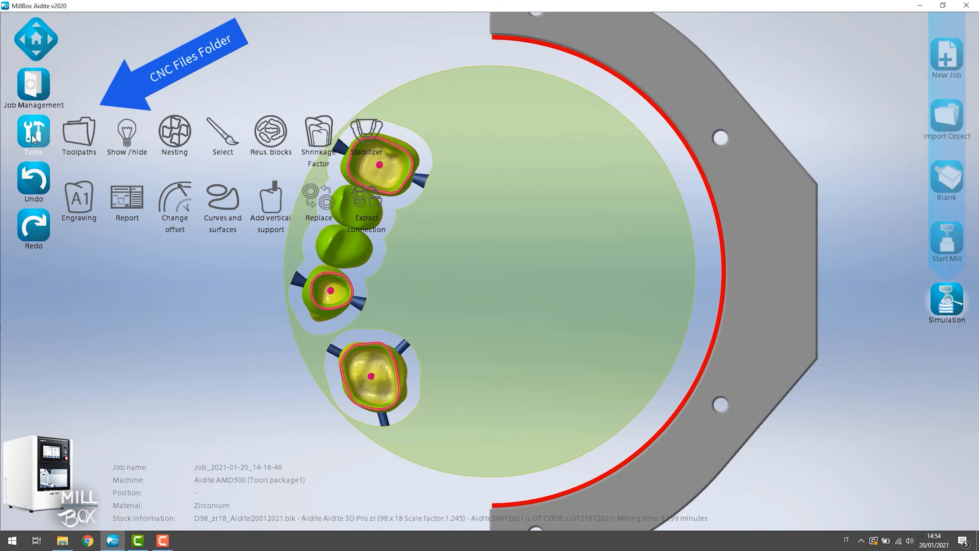
click(80, 140)
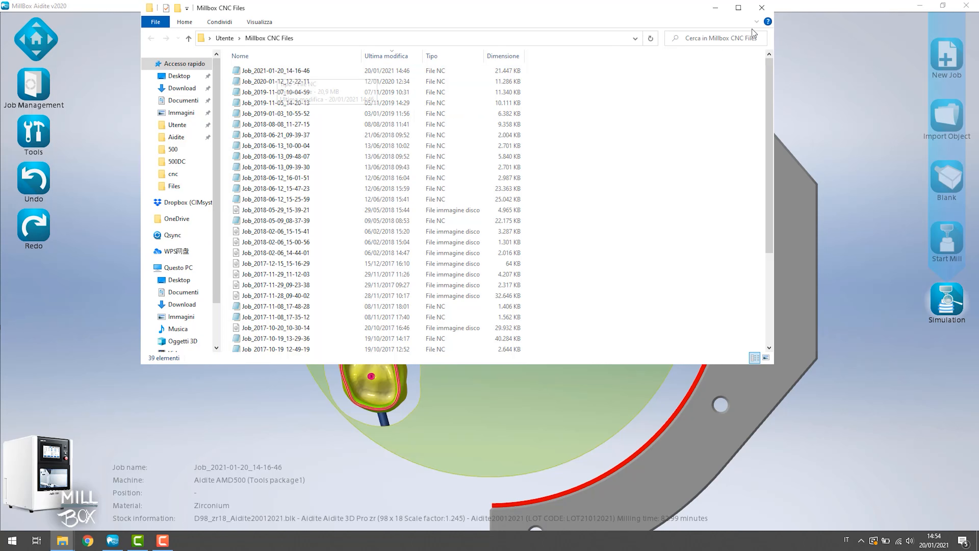
click(761, 8)
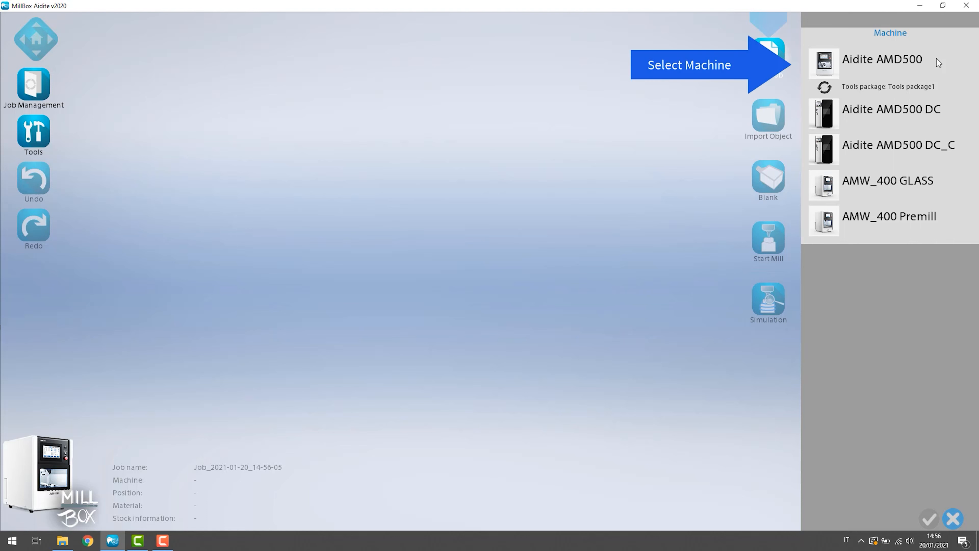
Step: Create a new job for the Aidite AMD500 machine with Zirconium as the material
click(936, 59)
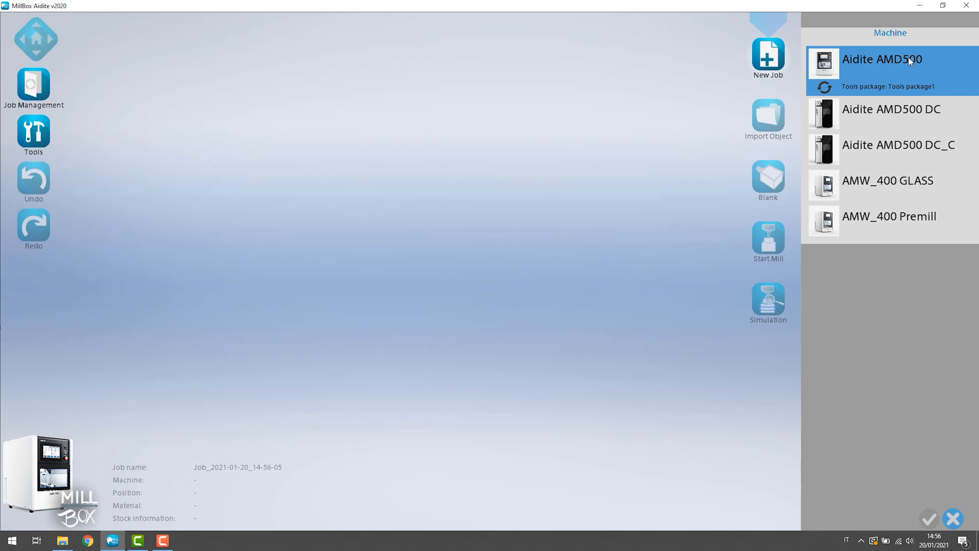
click(853, 283)
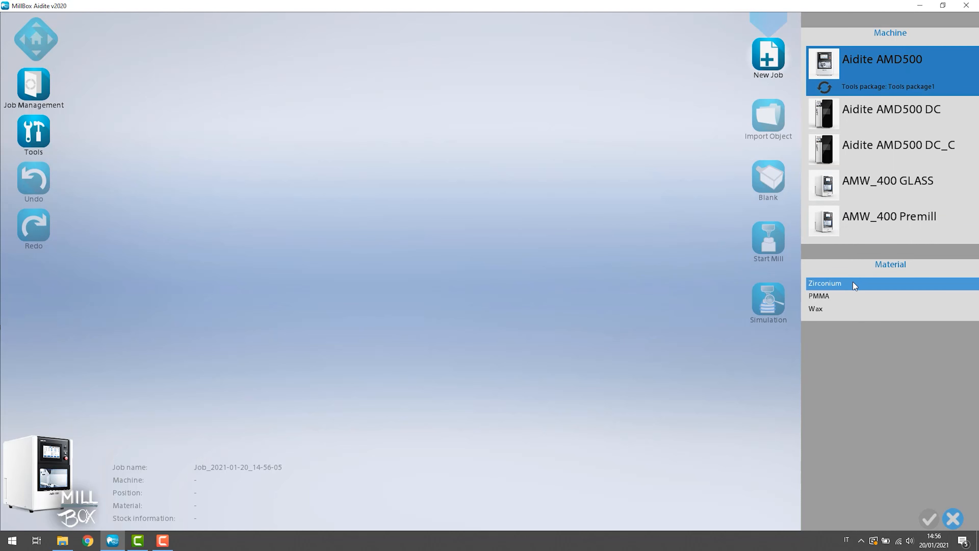
click(929, 517)
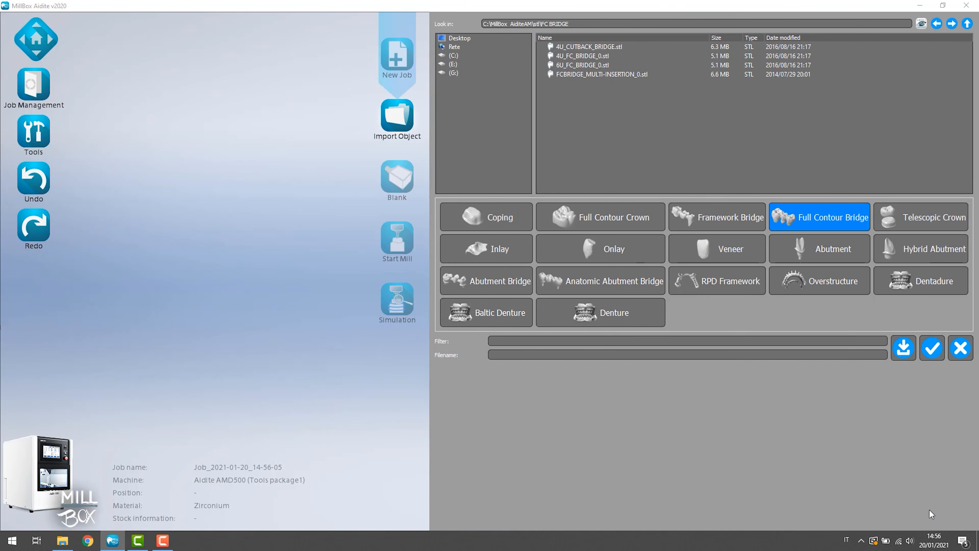
Step: Import Anatomic Implant Bridge.stl from the stl folder as an Anatomic Abutment Bridge
click(966, 24)
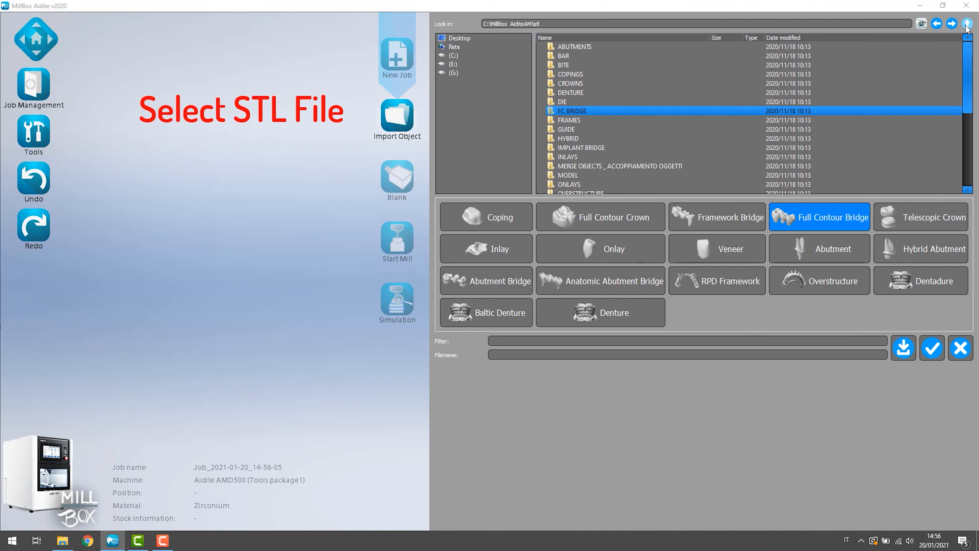
scroll(682, 145, down, 5)
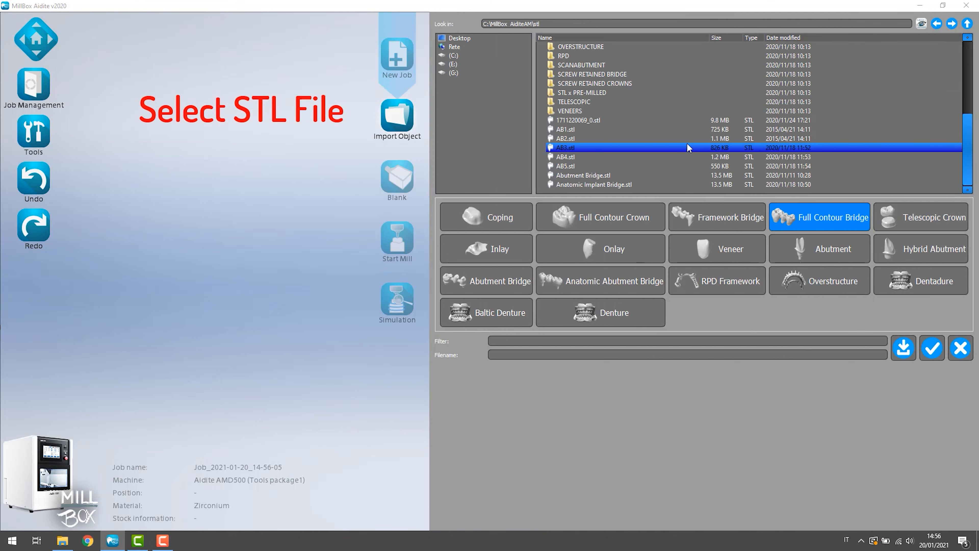
click(629, 185)
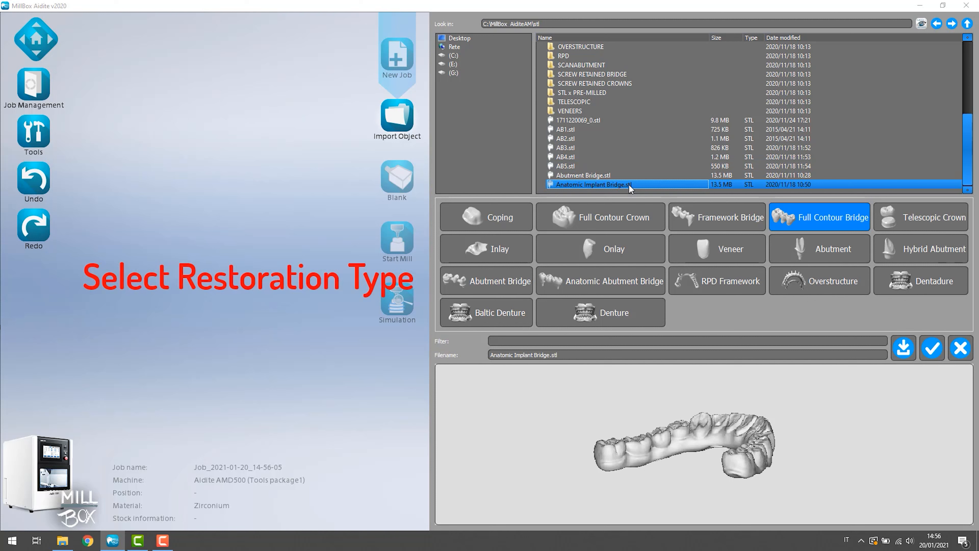
click(612, 283)
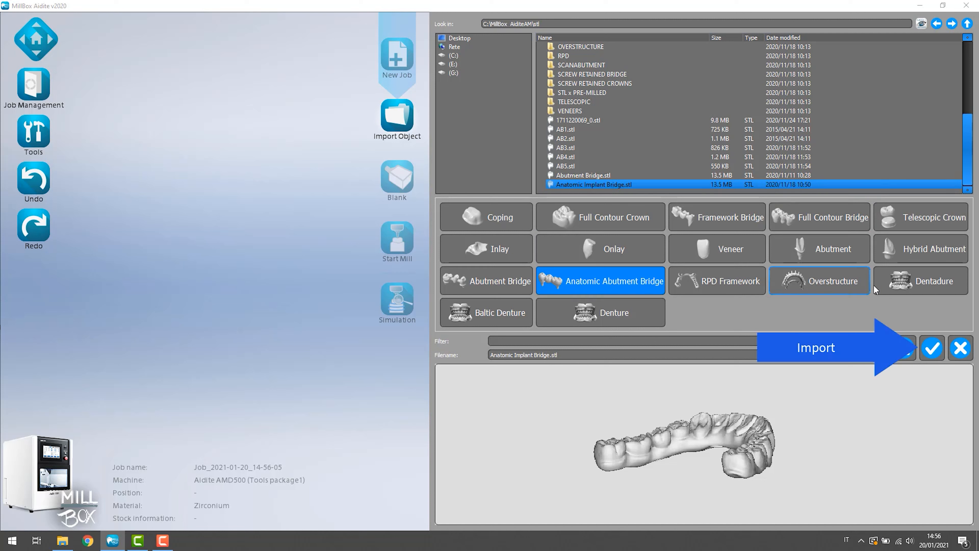
click(933, 349)
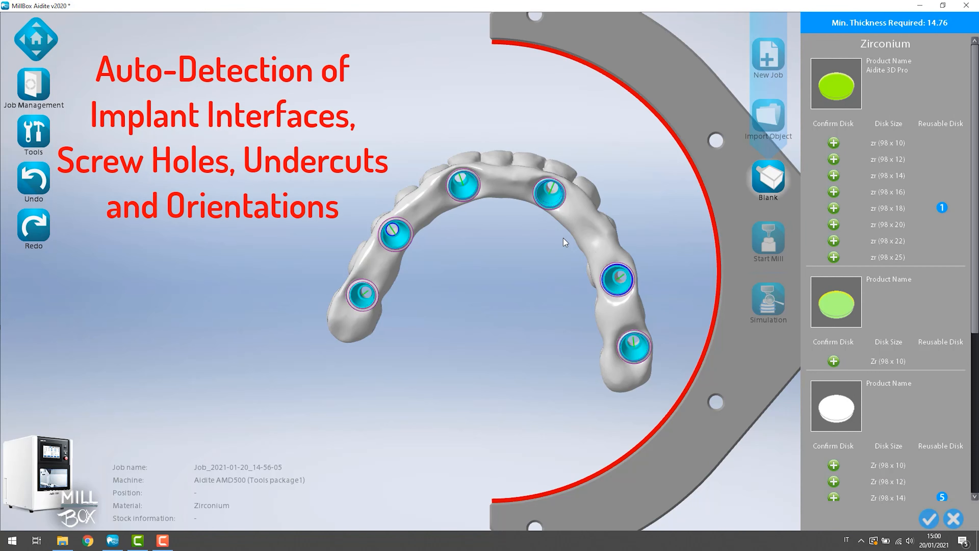
Step: Examine the detected implant interfaces, screw holes and undercuts on both faces of the imported bridge
scroll(562, 239, up, 3)
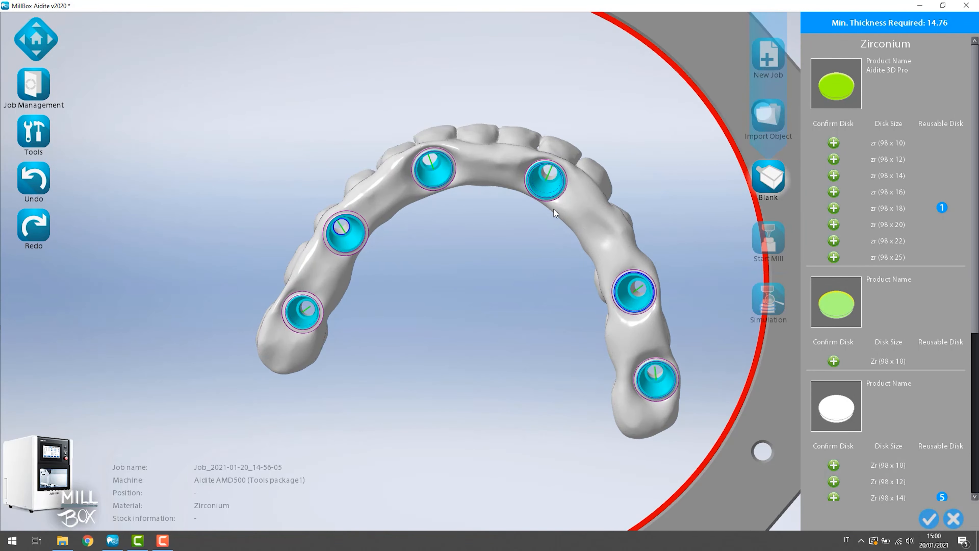
middle_drag(543, 211, 494, 315)
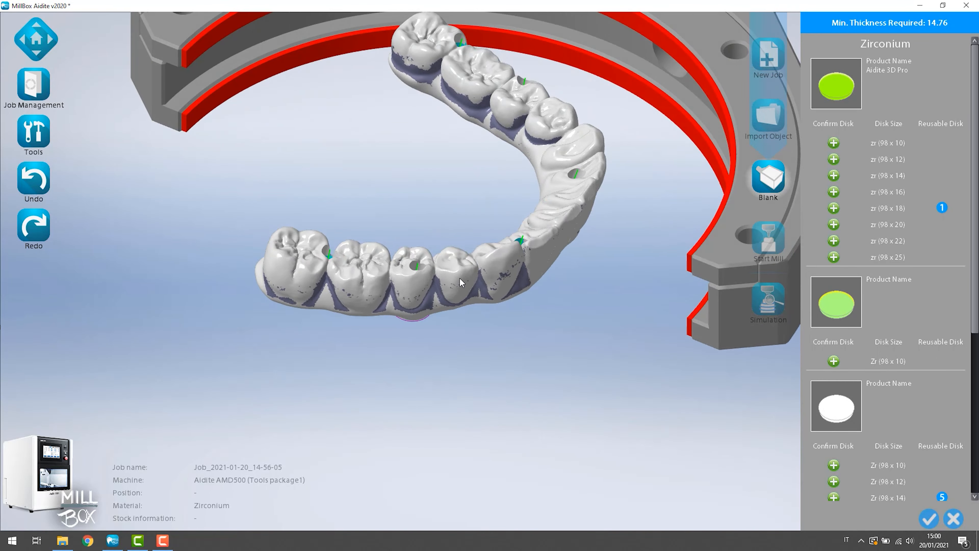
scroll(414, 276, up, 5)
scroll(398, 267, up, 4)
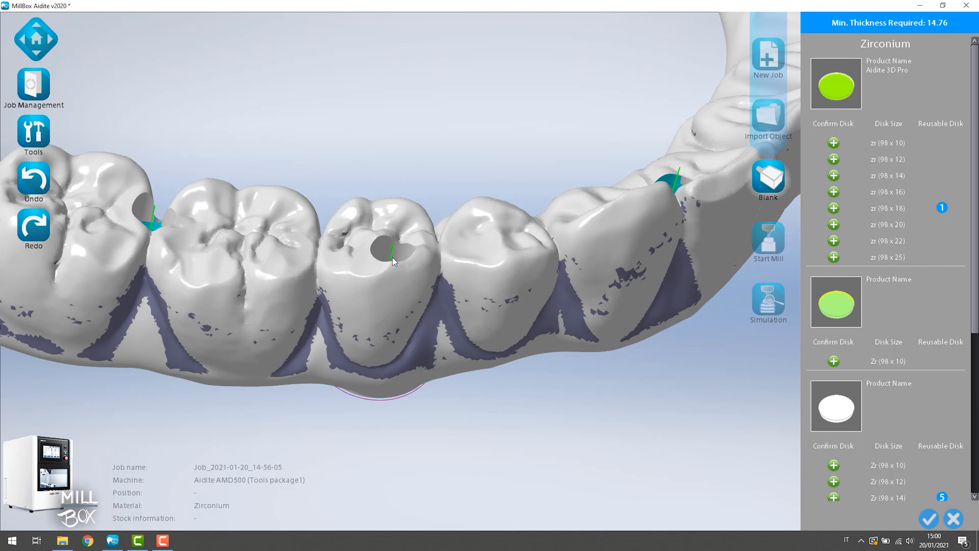
scroll(393, 261, down, 8)
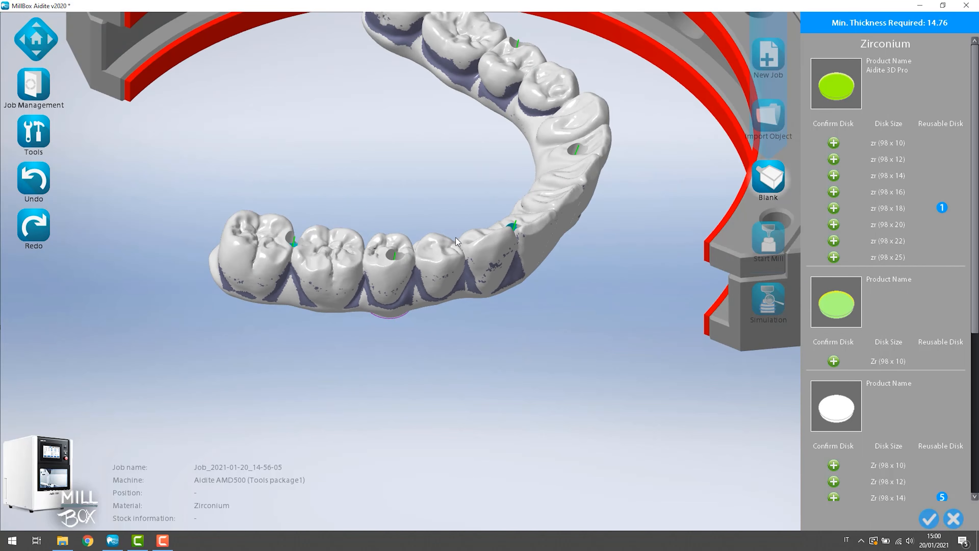
middle_drag(455, 237, 513, 123)
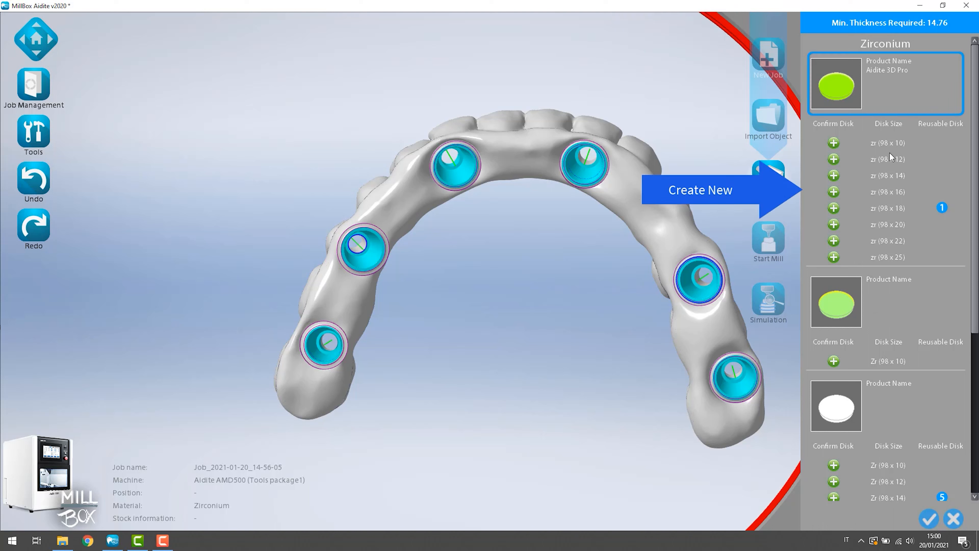
Step: Create a new Aidite 3D Pro zr (98 x 16) blank named ADT123 with lot code LOT123, leaving the milling options closed
click(834, 192)
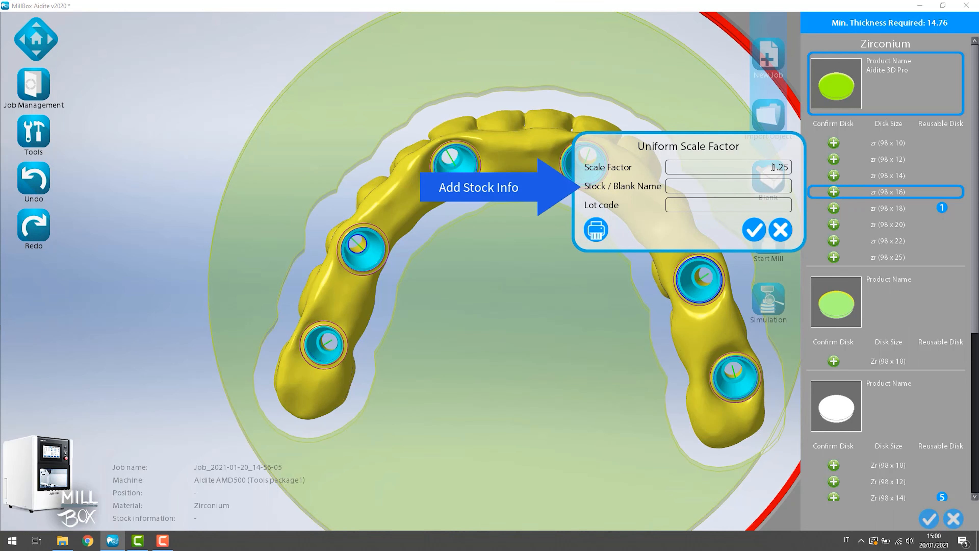
click(787, 185)
text(ADT)
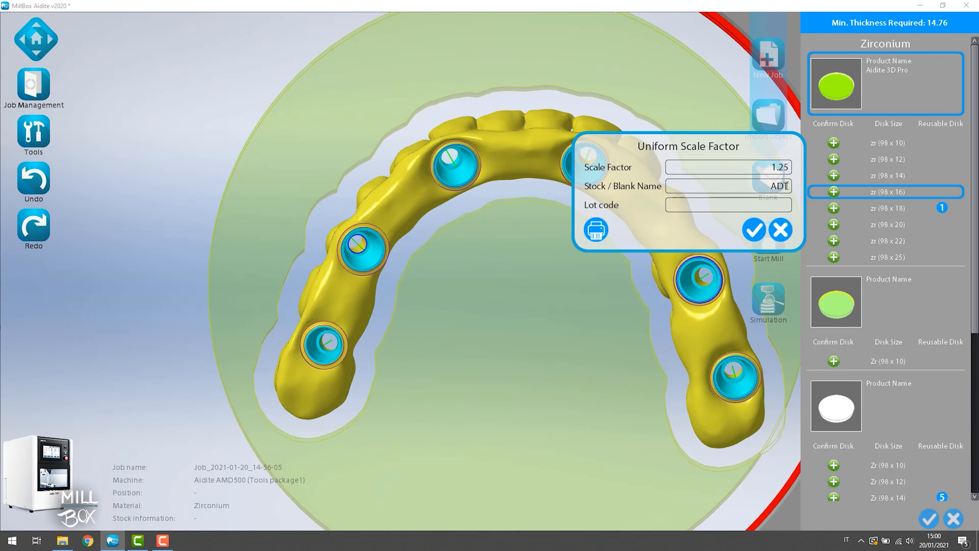
text(123)
click(768, 206)
text(LOT123)
click(749, 233)
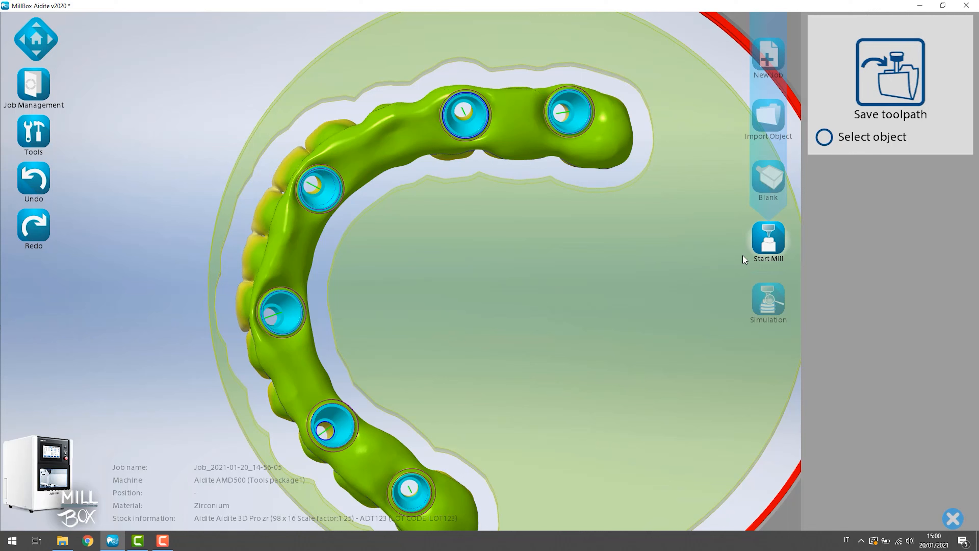
click(945, 516)
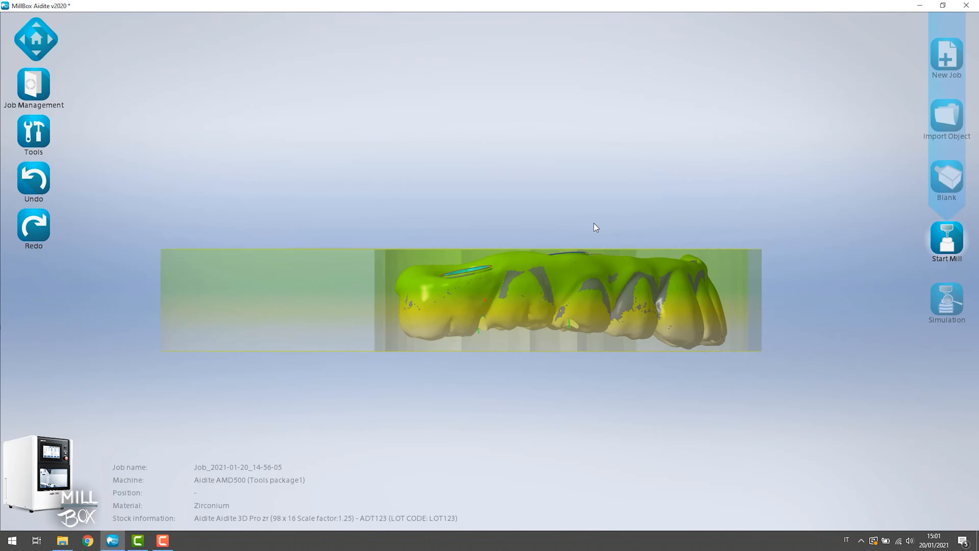
Step: Add the solid plate stabilizer with thickness 1.5 and height -1 inside the bridge's arch
middle_drag(550, 193, 498, 132)
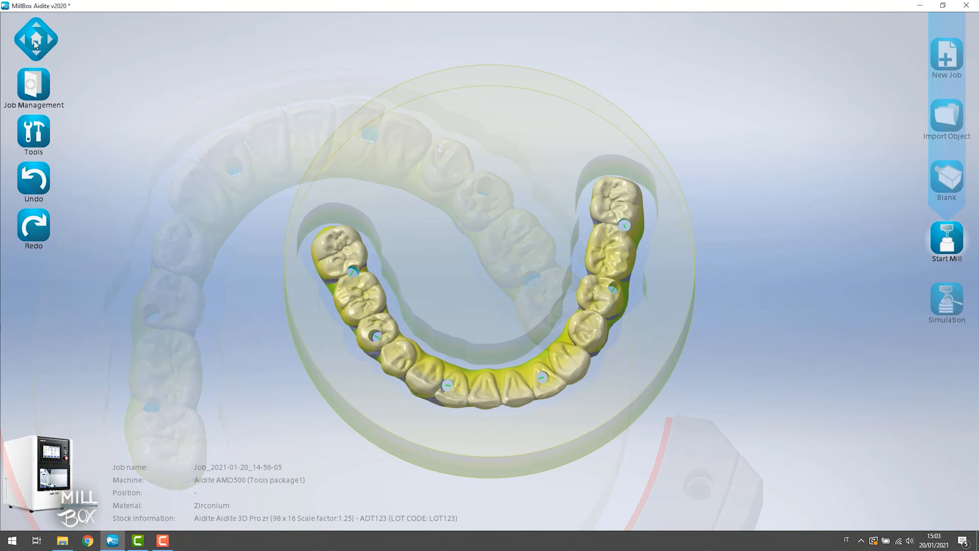
click(40, 144)
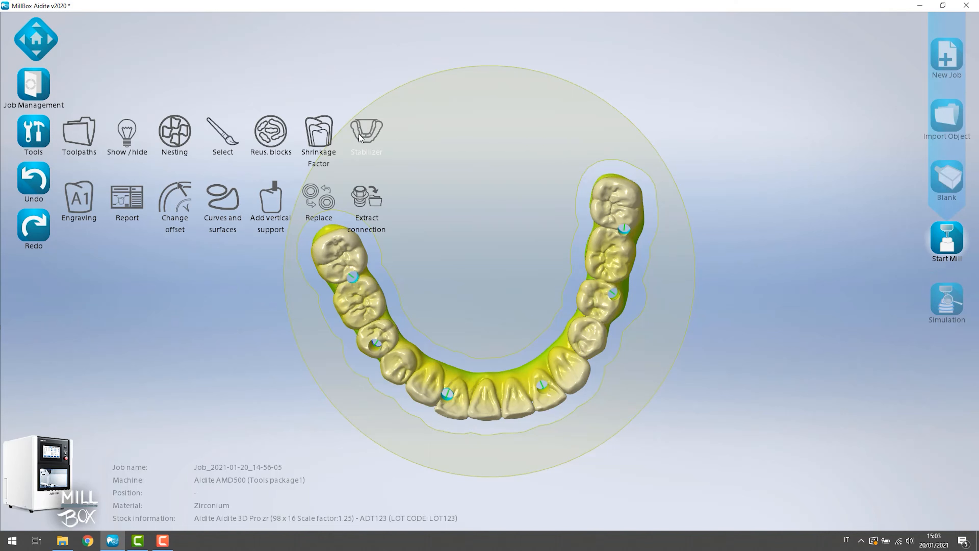
click(370, 124)
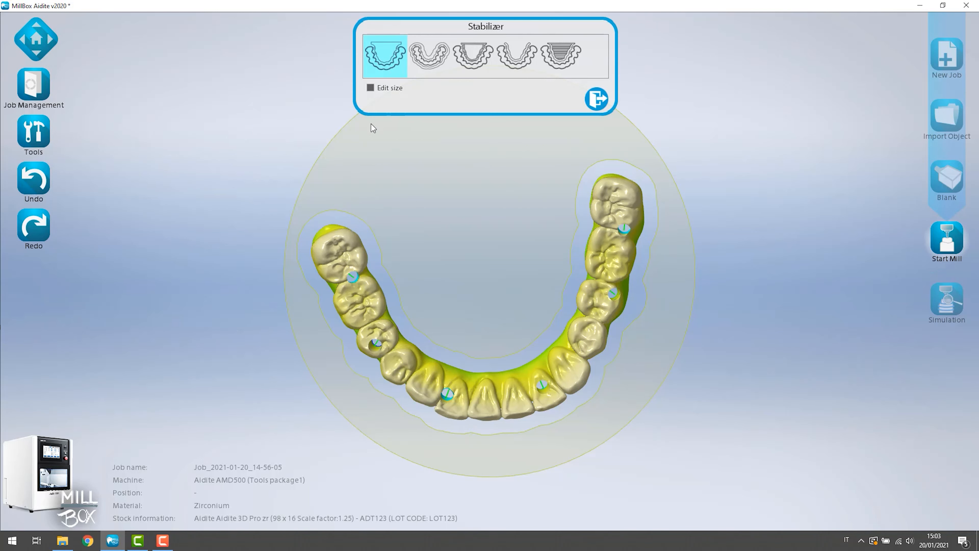
click(561, 56)
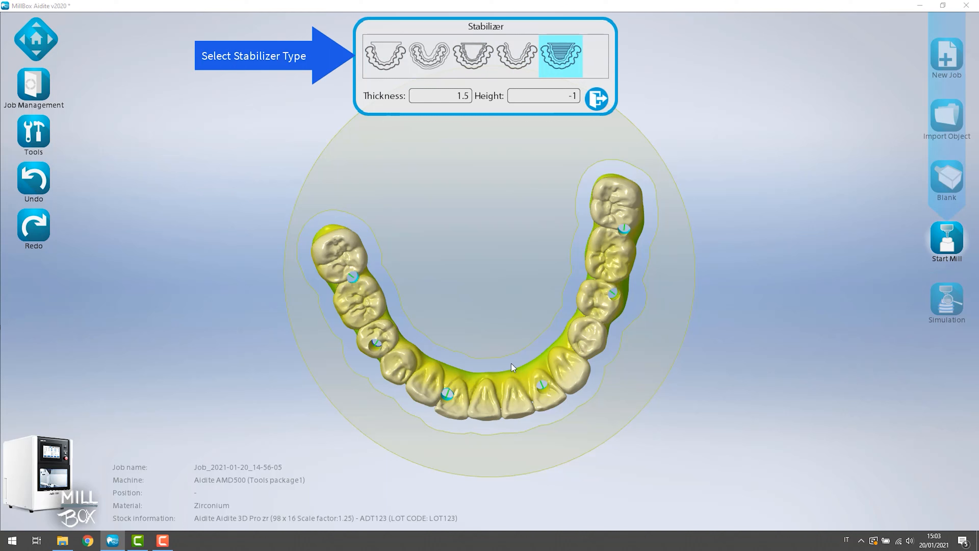
click(488, 395)
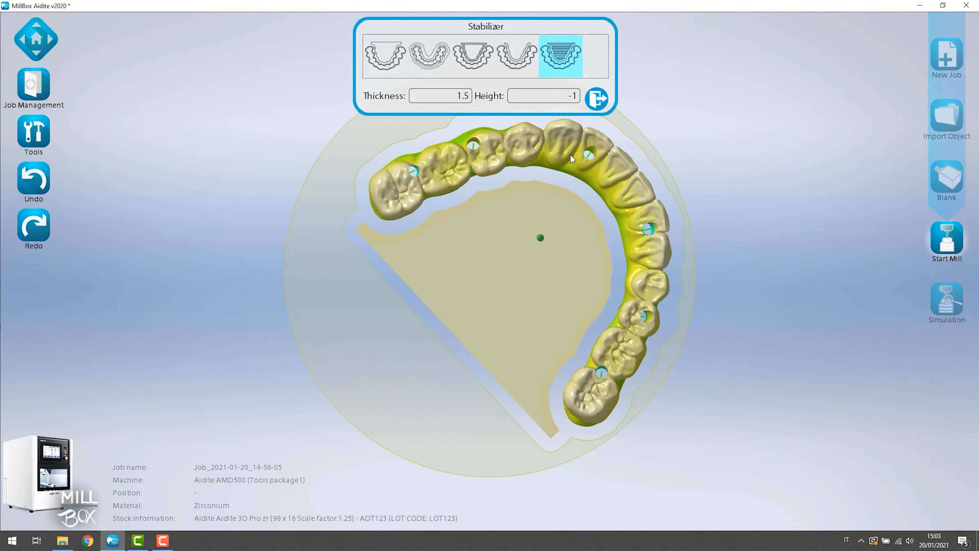
Step: Try the hollow closed-frame stabilizer and the straight-bar stabilizer on the bridge
click(470, 61)
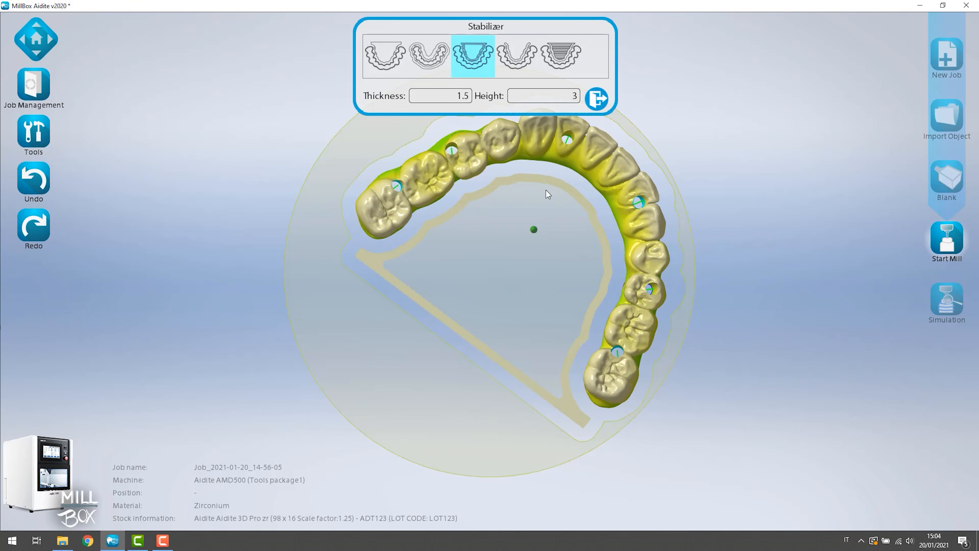
middle_drag(548, 196, 552, 183)
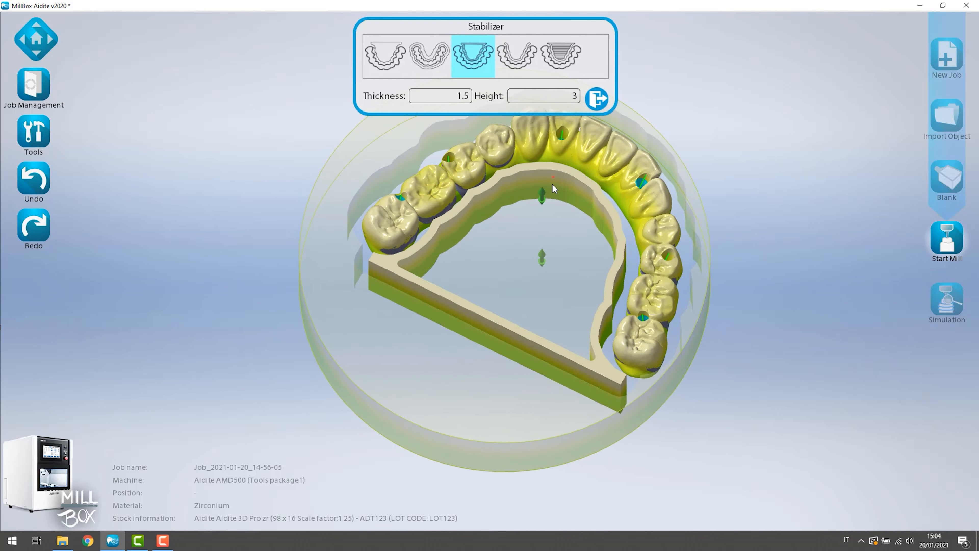
click(391, 62)
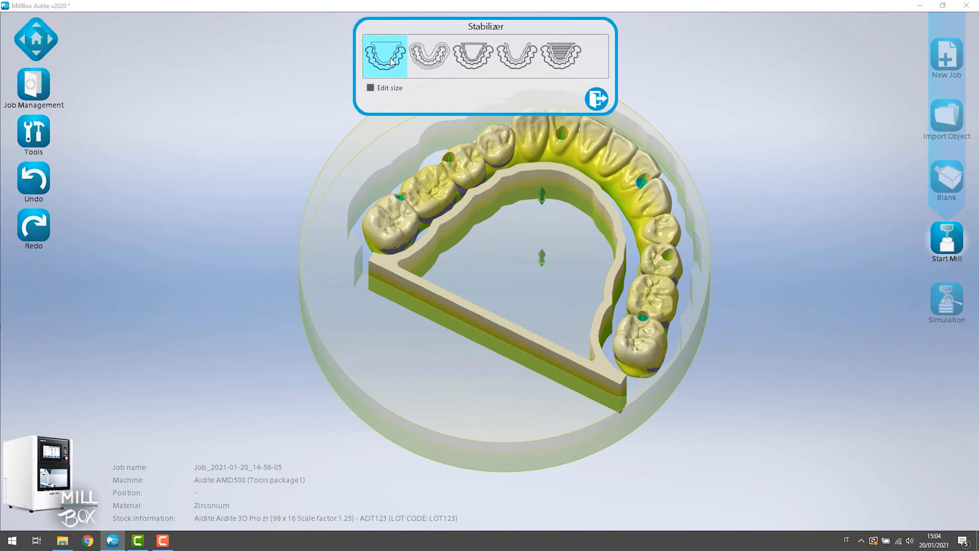
click(481, 176)
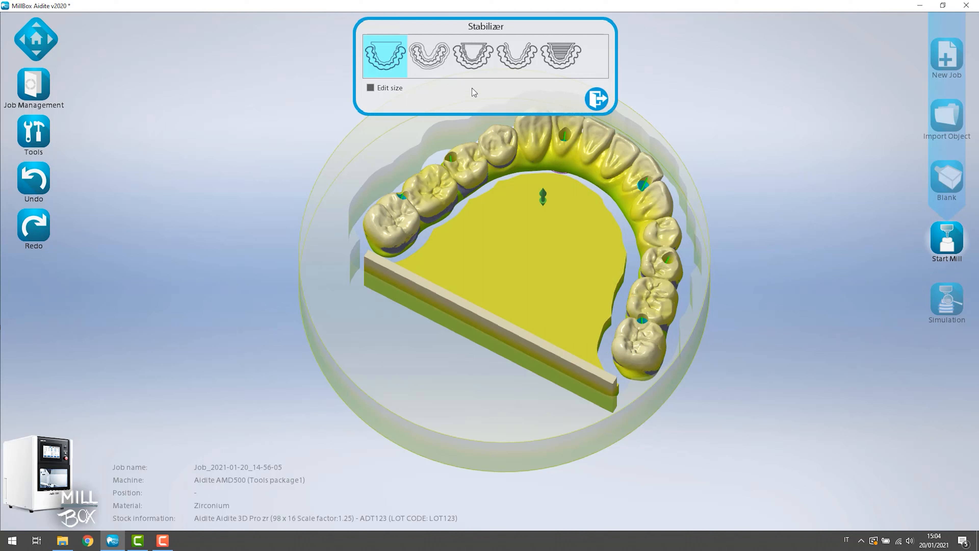
Step: Switch the bridge back to the solid plate stabilizer and close the stabilizer settings
click(565, 59)
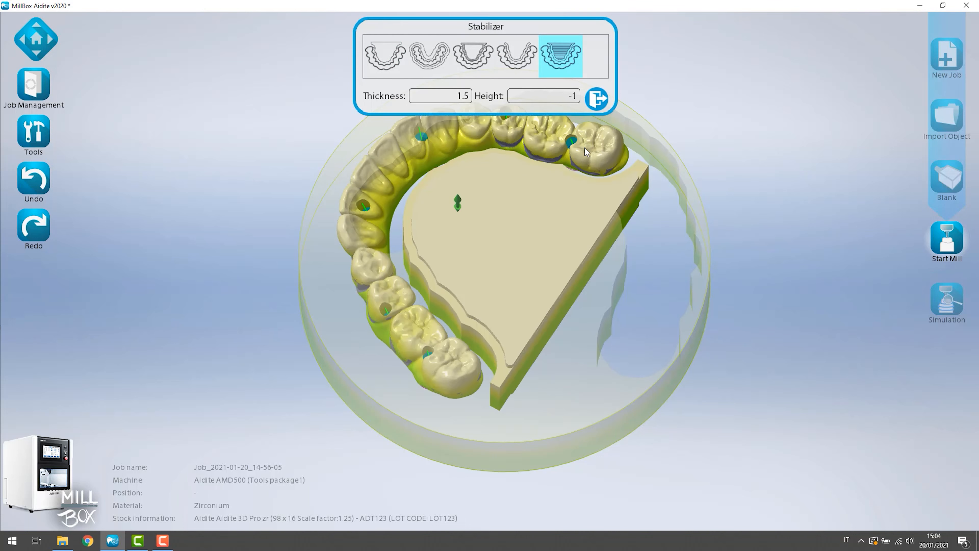
middle_drag(572, 176, 598, 182)
click(597, 101)
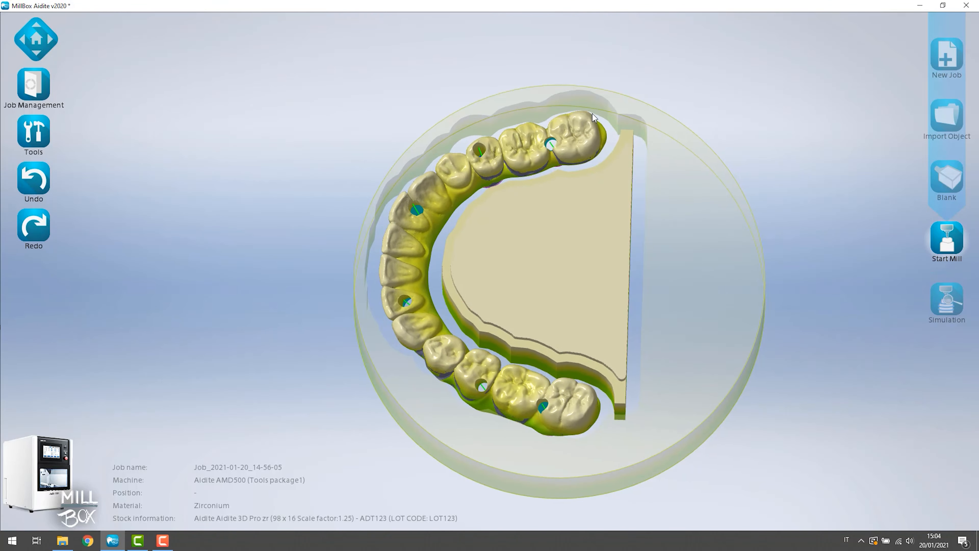
Step: Inspect the stabilized bridge within the blank and holder from tilted views and the home view
middle_drag(495, 275, 489, 290)
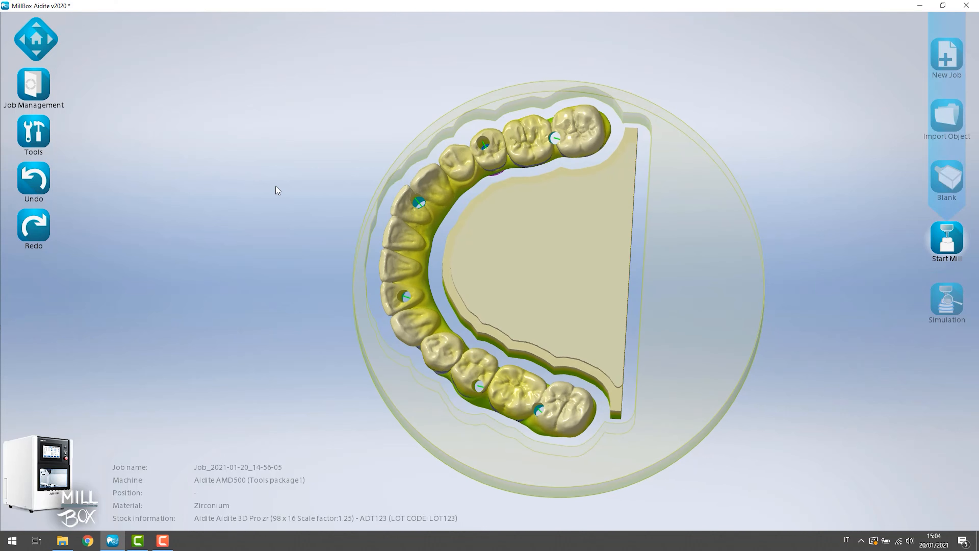
middle_drag(355, 248, 397, 244)
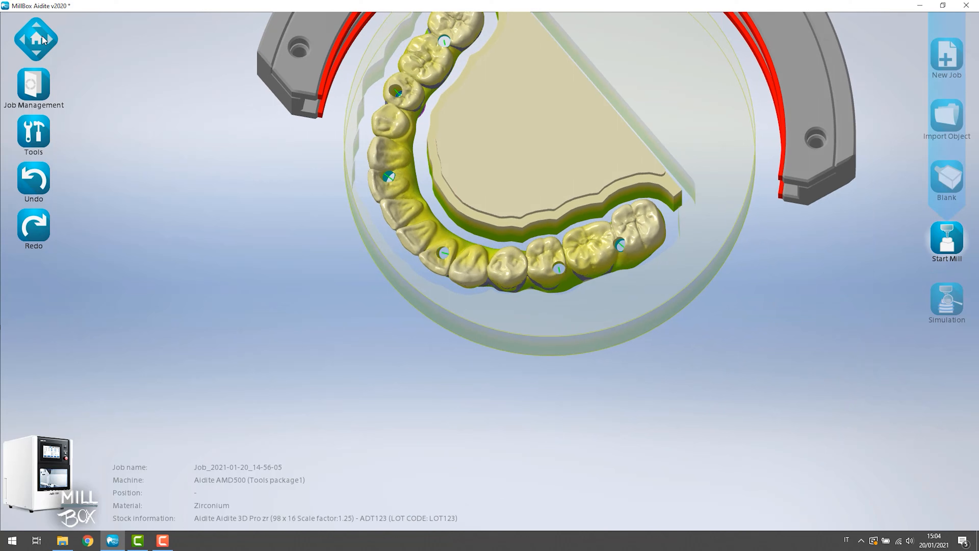
click(42, 37)
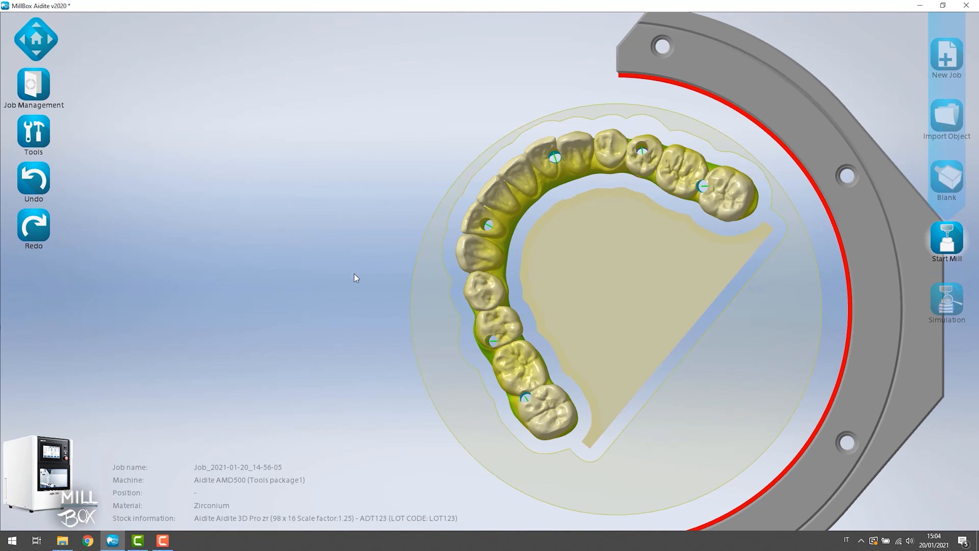
middle_drag(500, 295, 375, 248)
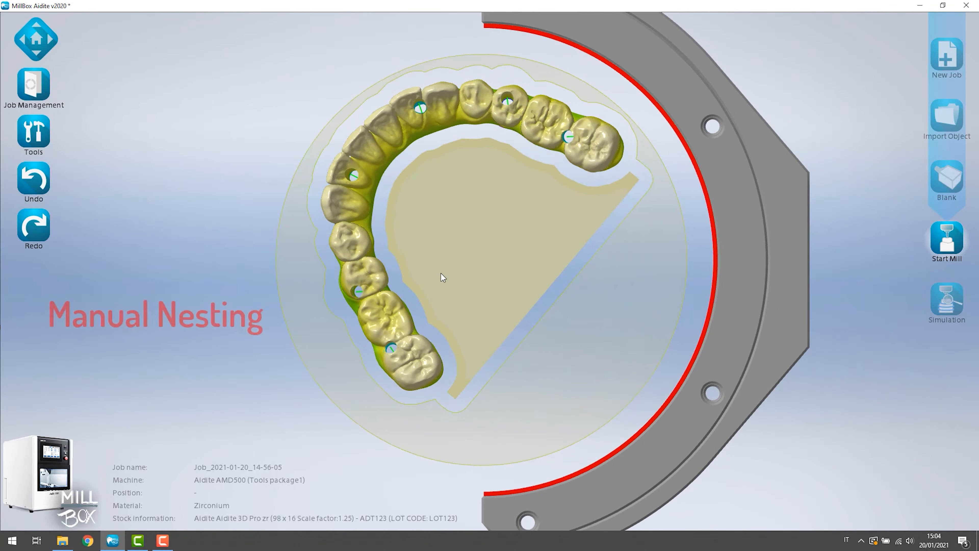
Step: Rotate the bridge until the stabilizer's straight edge runs vertically and move it close to the blank's outer edge
click(359, 252)
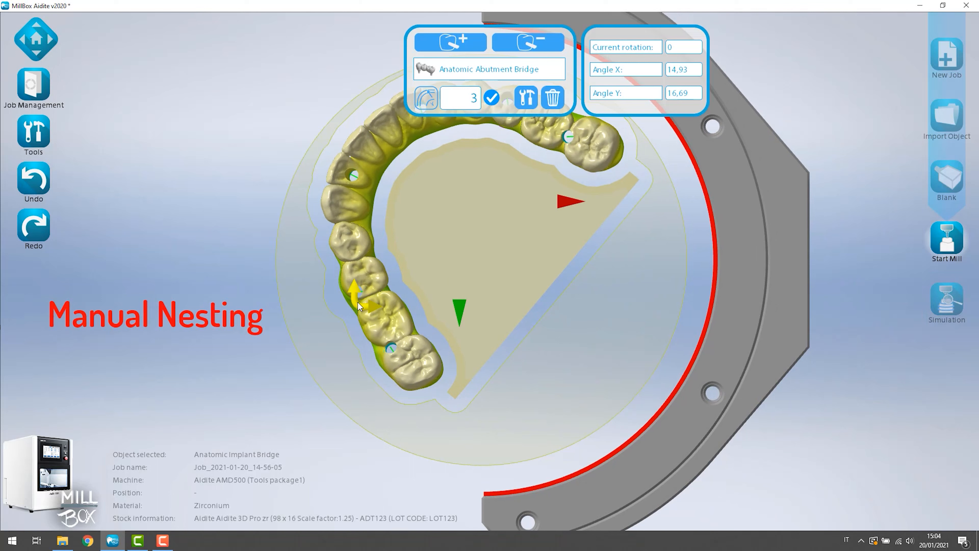
drag(388, 310, 476, 319)
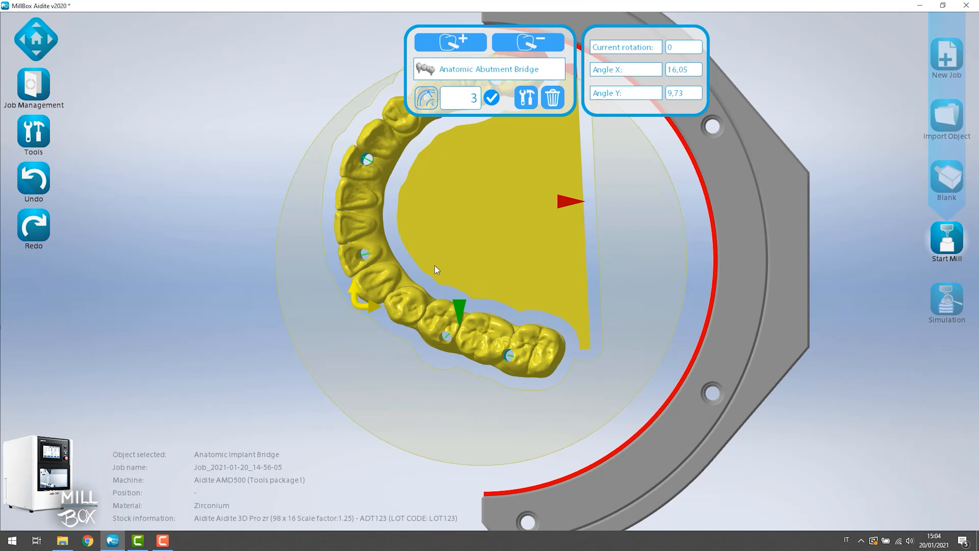
key(ctrl+z)
key(ctrl+z)
key(ctrl+z)
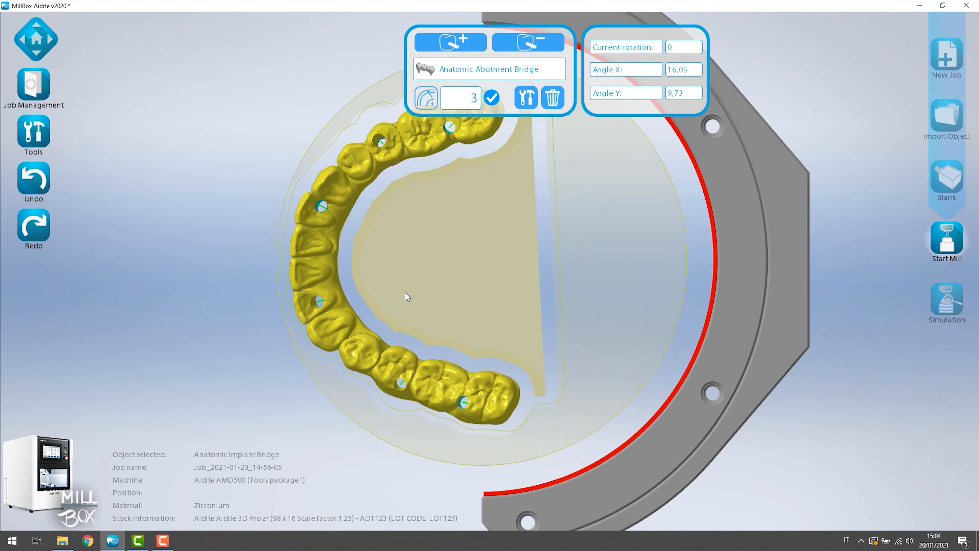
drag(401, 294, 400, 293)
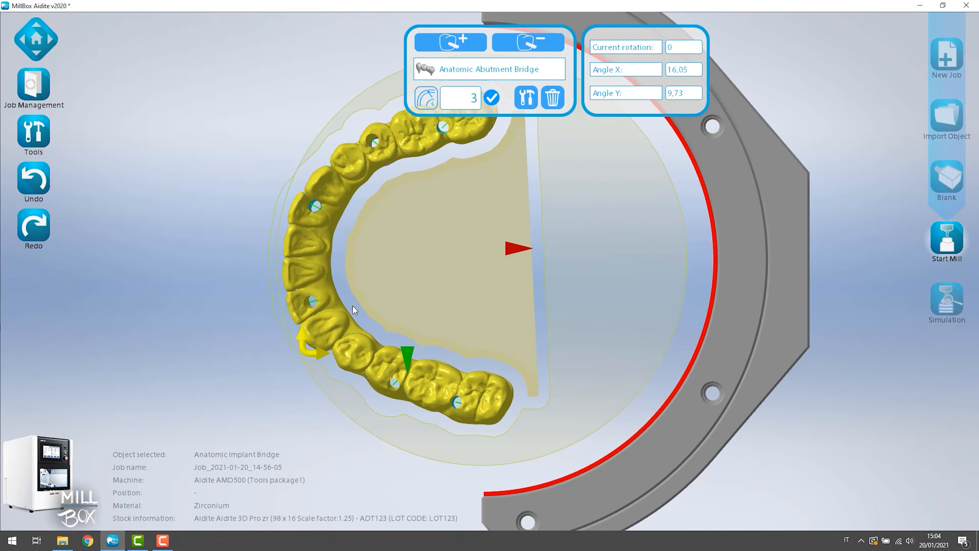
click(230, 321)
drag(252, 301, 231, 282)
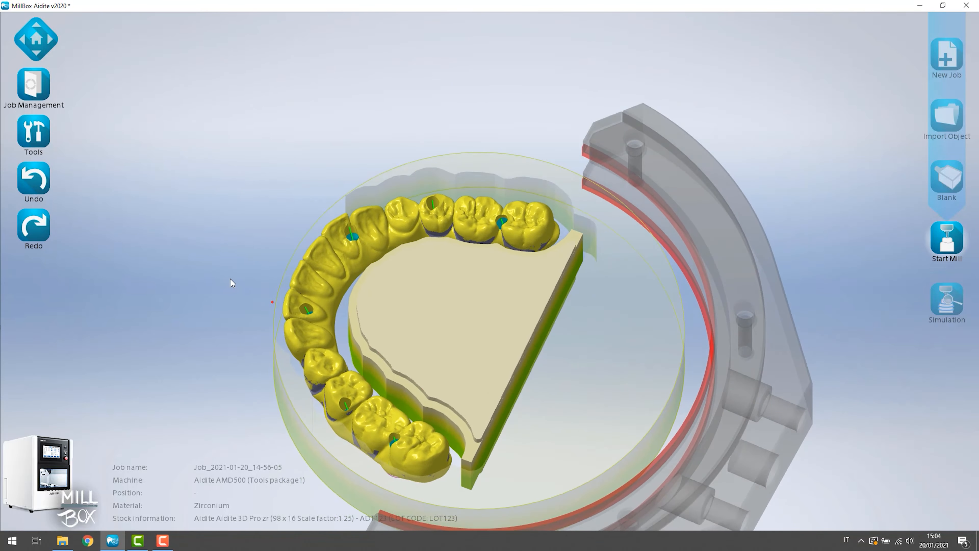
Step: Create five round Not-Cuttable pins of 2 mm diameter spaced along the stabilizer's straight edge
click(320, 284)
click(471, 52)
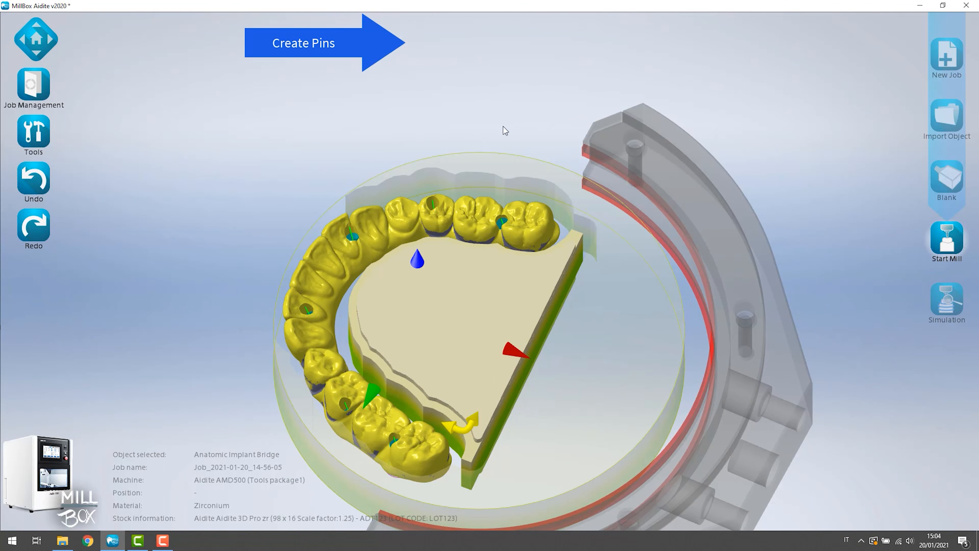
click(546, 306)
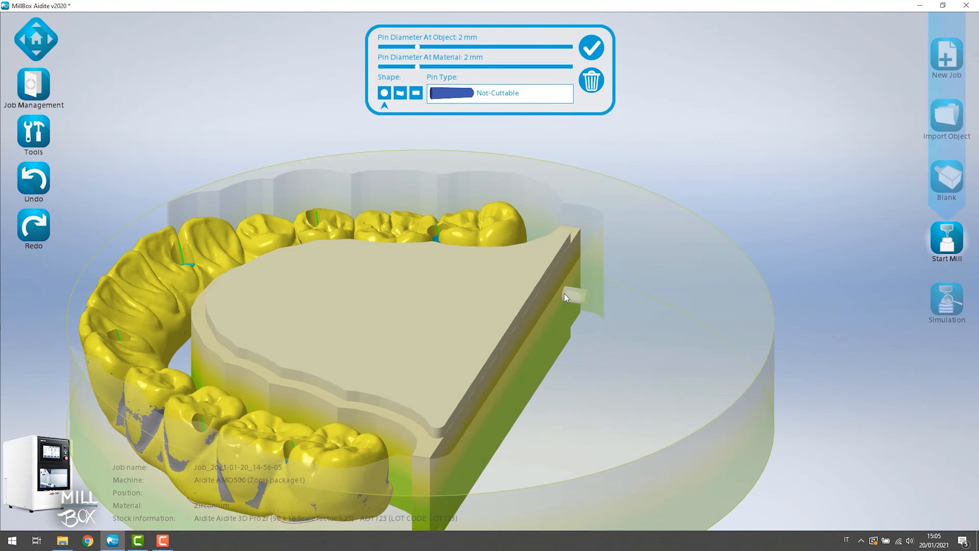
click(564, 294)
click(544, 326)
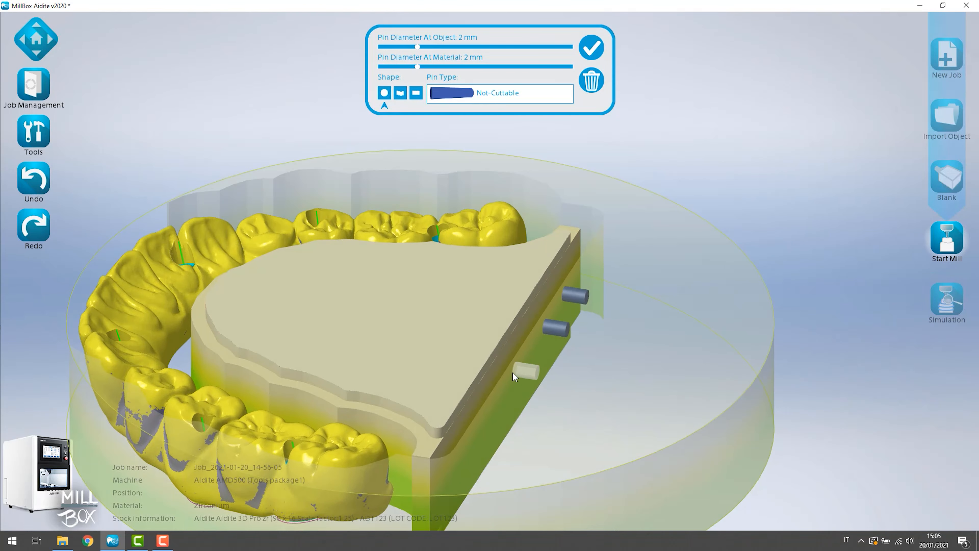
click(511, 374)
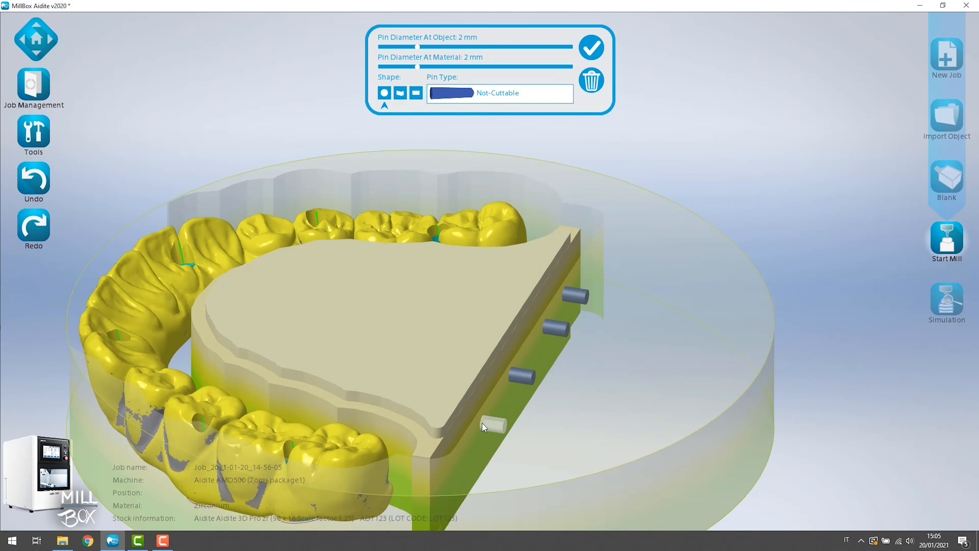
click(482, 423)
click(447, 479)
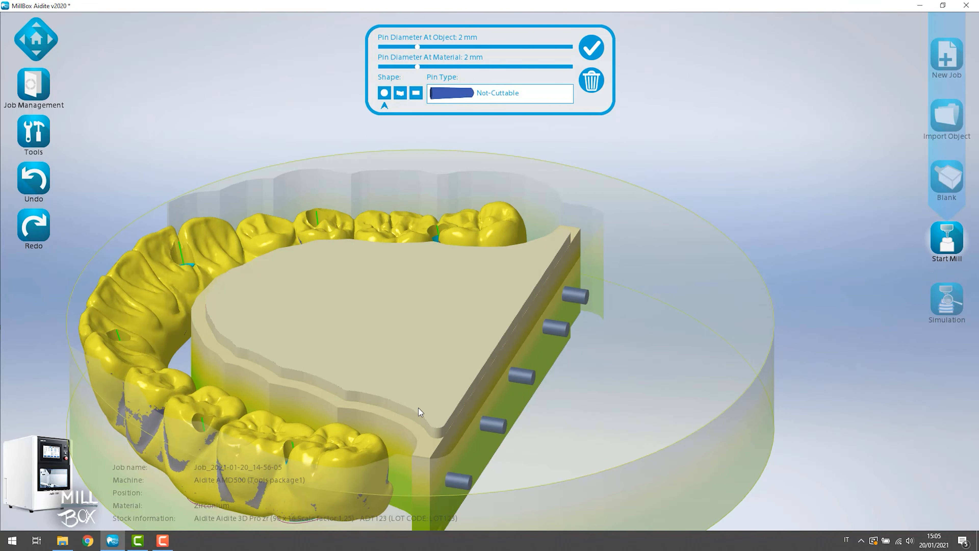
Step: Place three 2 mm round pins between the stabilizer and the inner side of the three back teeth at one arch end
right_drag(418, 408, 527, 328)
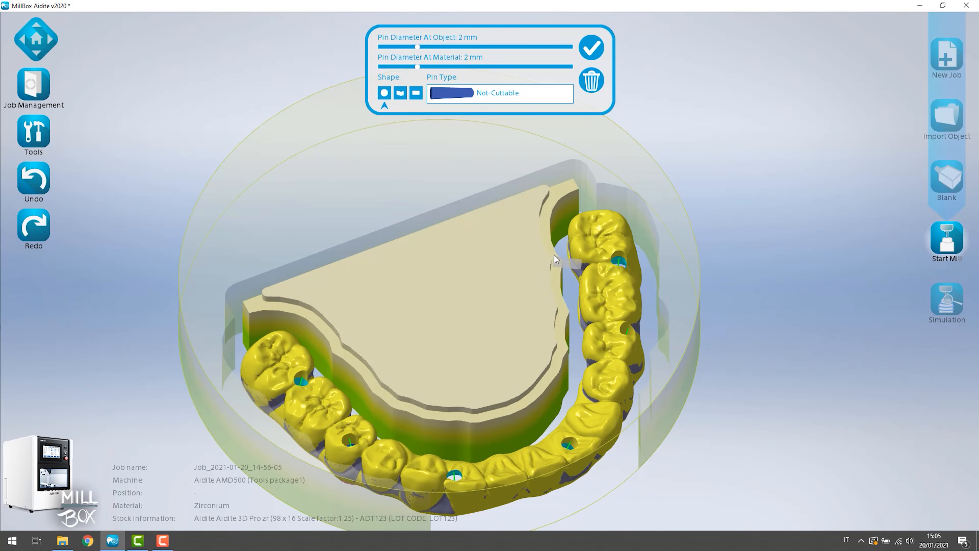
scroll(560, 251, up, 5)
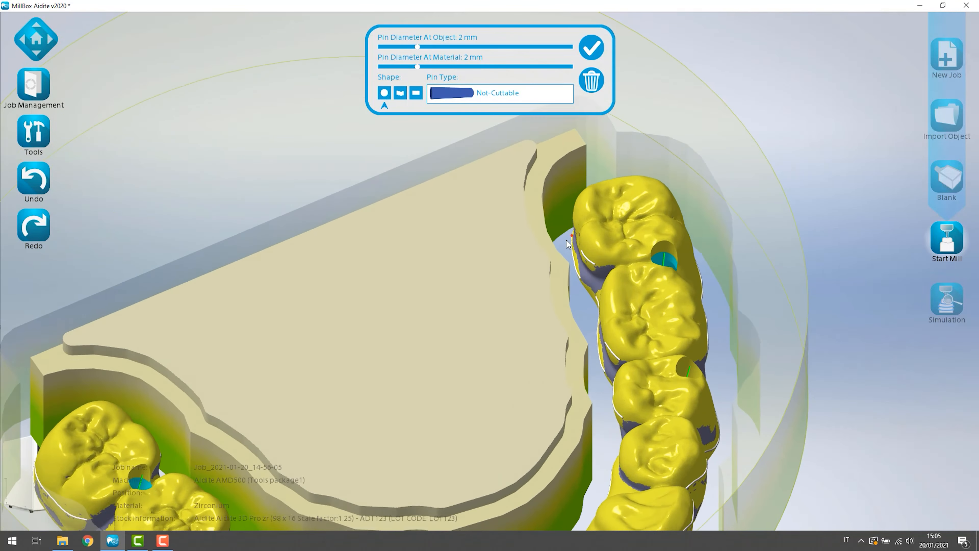
scroll(565, 240, down, 5)
mouse_move(577, 239)
right_down()
mouse_move(607, 232)
mouse_move(593, 235)
right_up()
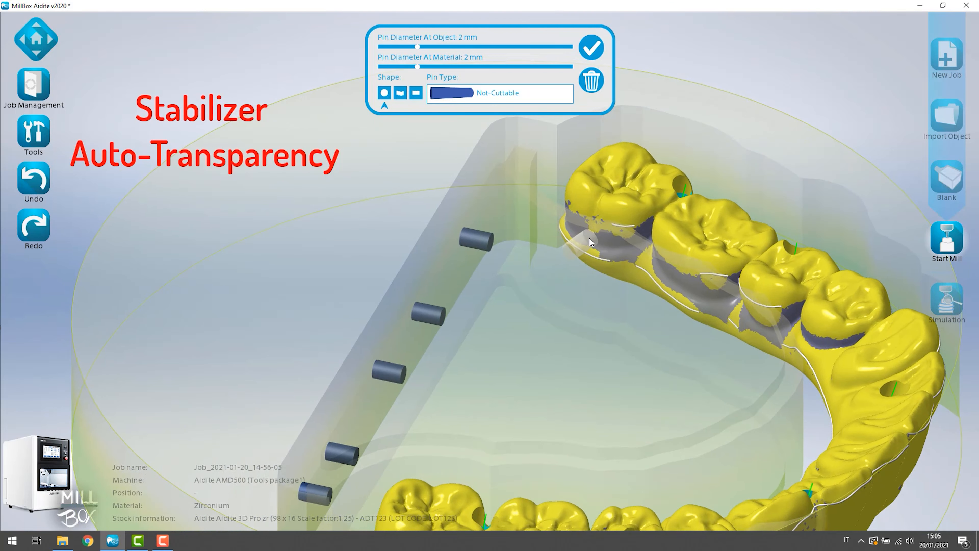
click(591, 241)
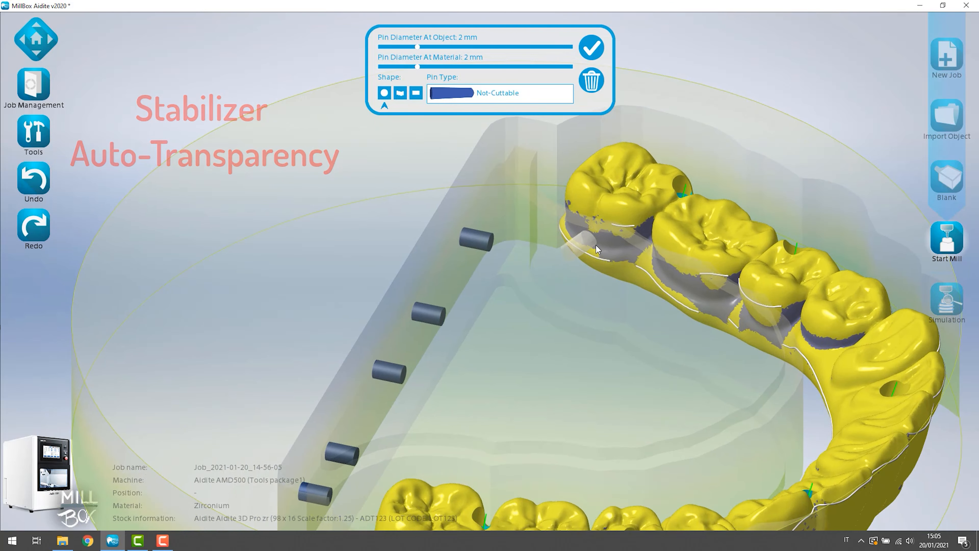
click(682, 282)
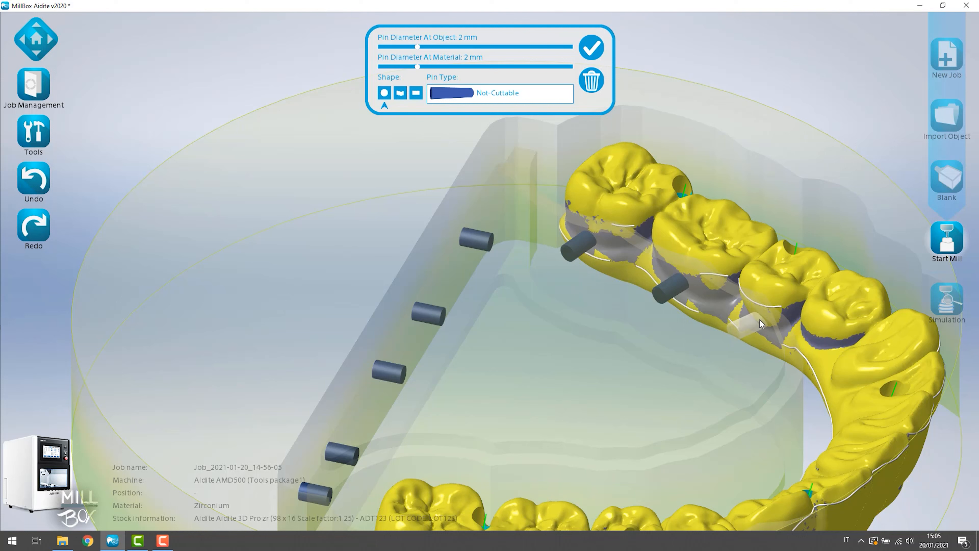
Step: Place three 2 mm round pins on the inner side of the three back teeth at the arch's opposite end
right_drag(736, 352, 398, 130)
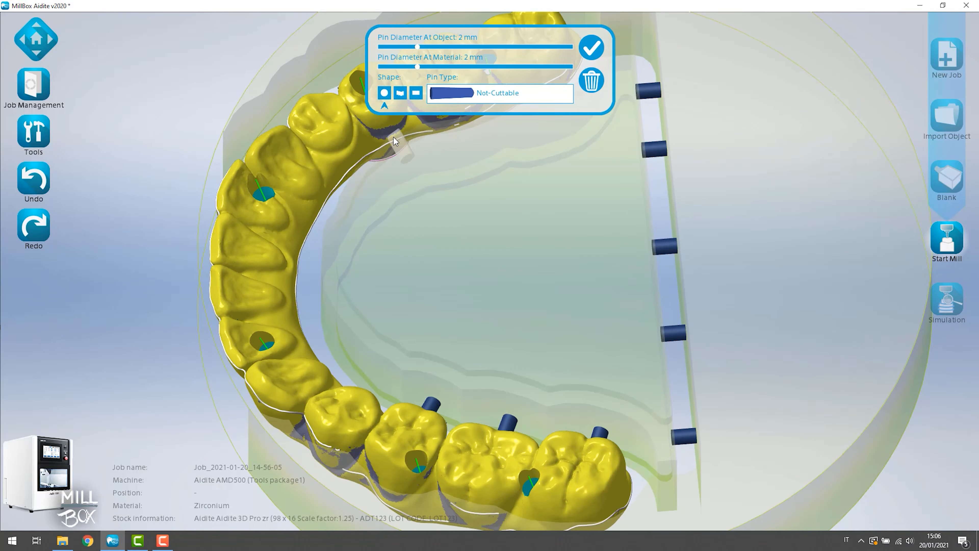
click(438, 142)
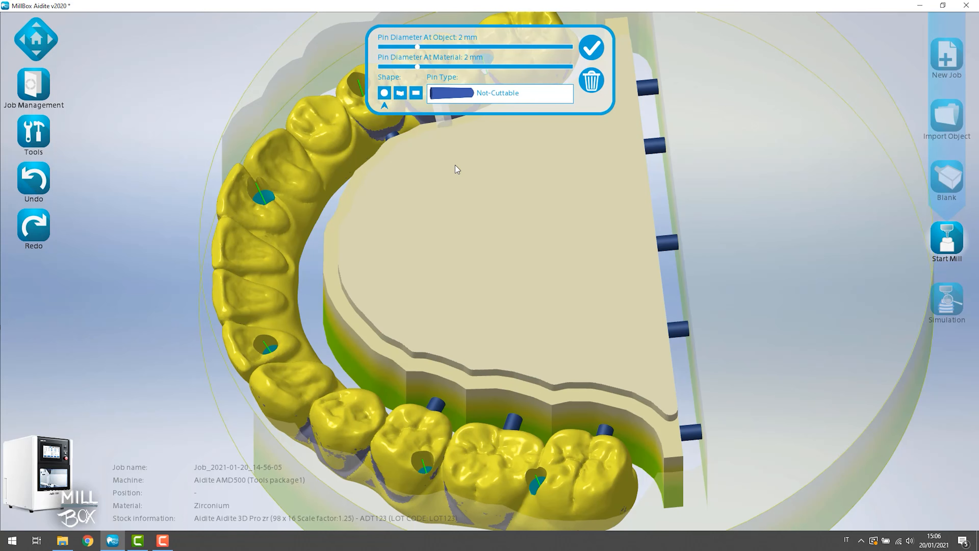
right_drag(455, 166, 440, 278)
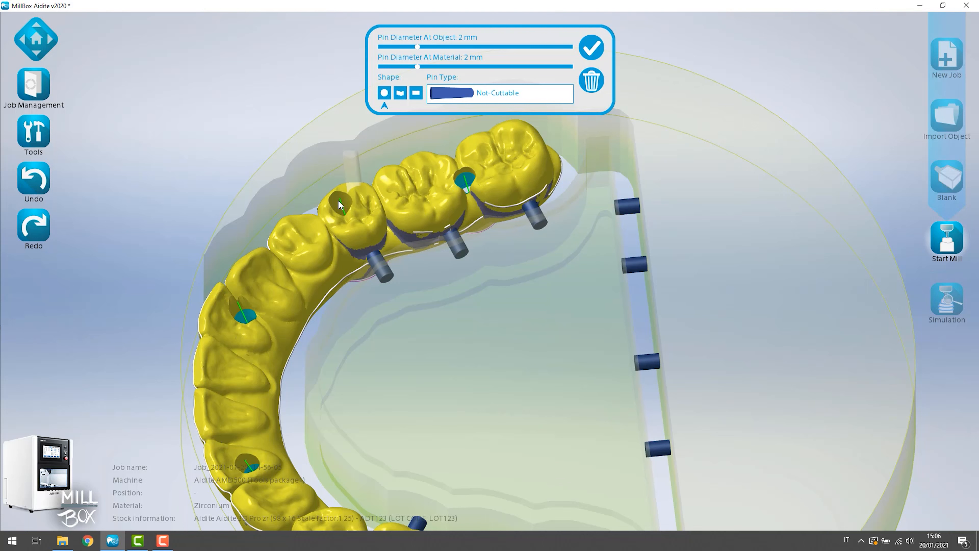
Step: Place two 2 mm round pins between the stabilizer and the inner side of the front teeth, one on each half
right_drag(341, 201, 290, 301)
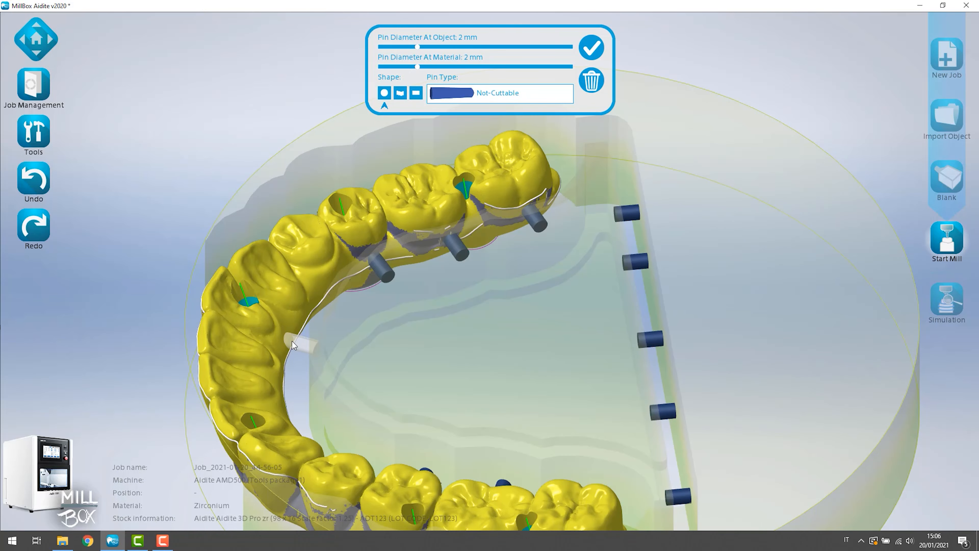
right_drag(284, 384, 332, 369)
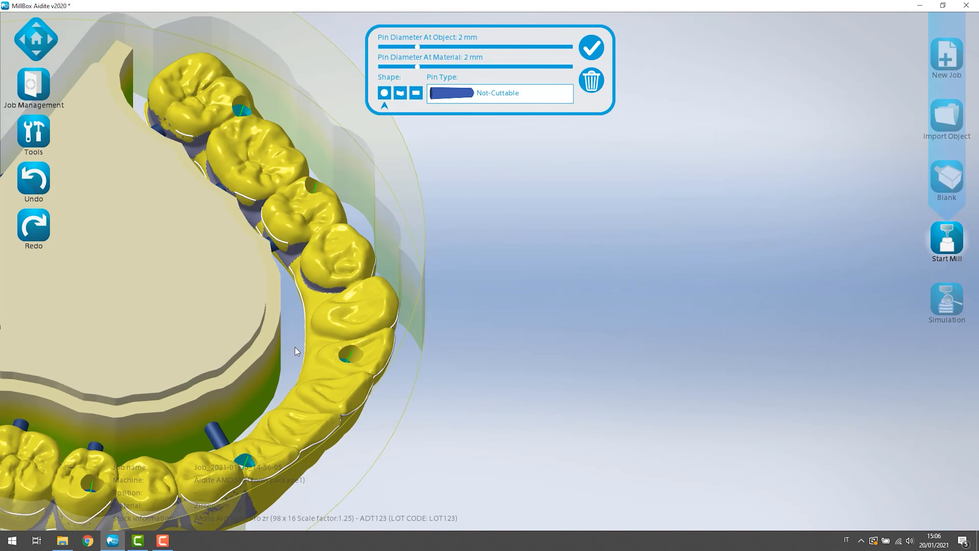
click(307, 353)
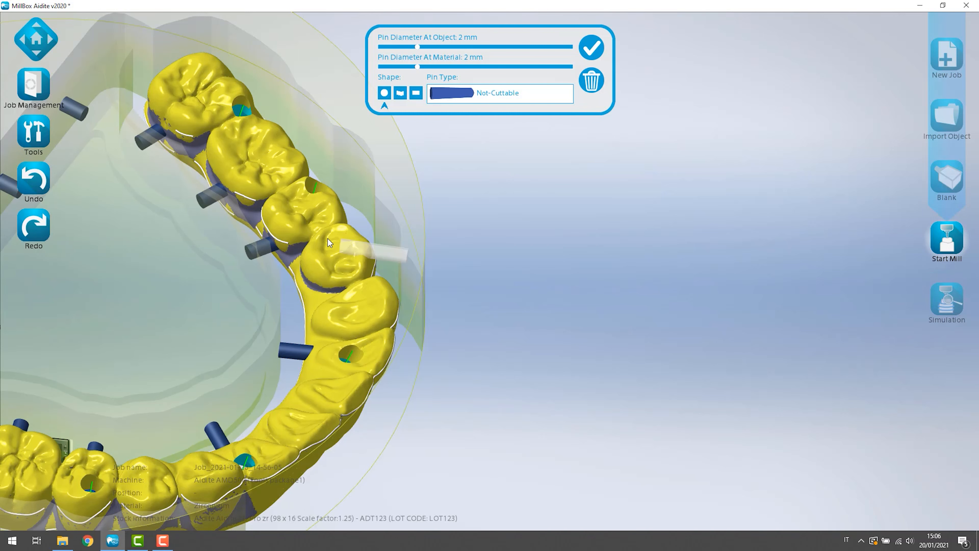
Step: Place three 2 mm round pins on the outer side of the back teeth at one arch end, connecting to the blank
right_drag(322, 258, 328, 185)
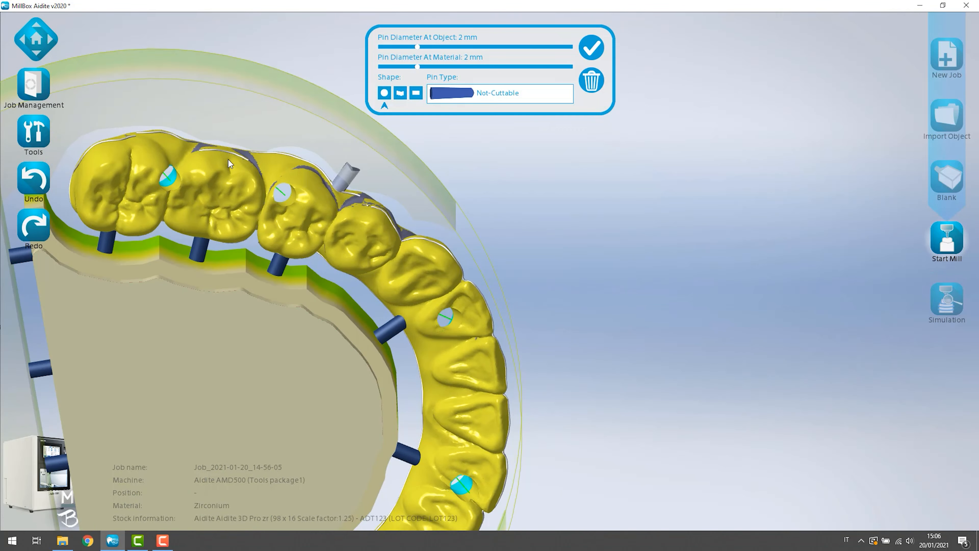
mouse_move(225, 198)
right_down()
mouse_move(229, 213)
mouse_move(235, 201)
right_up()
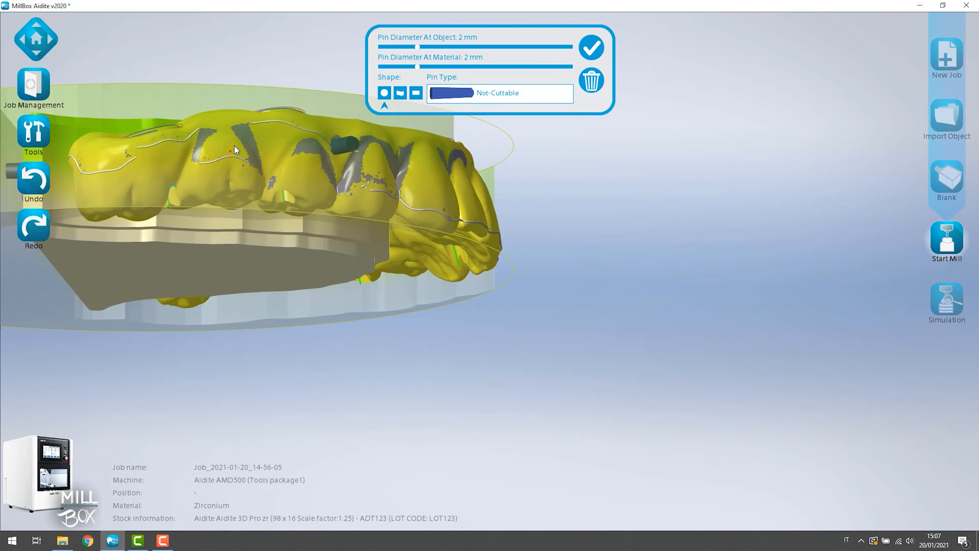
right_drag(234, 145, 237, 145)
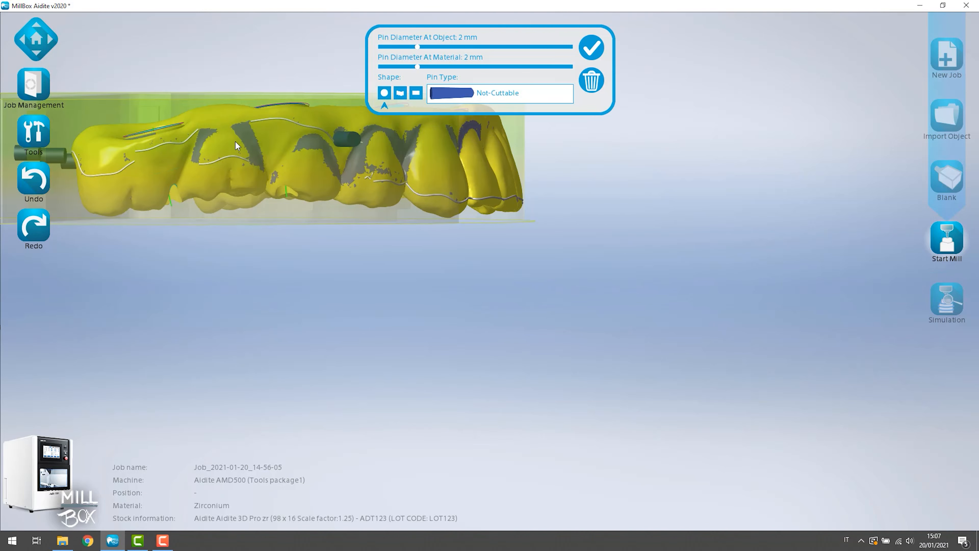
middle_drag(245, 149, 560, 297)
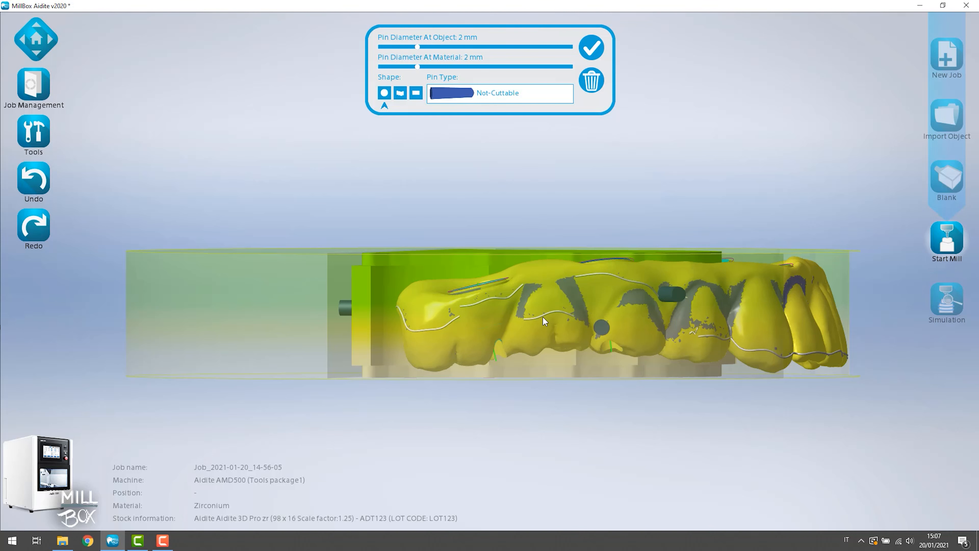
click(543, 317)
scroll(454, 308, up, 3)
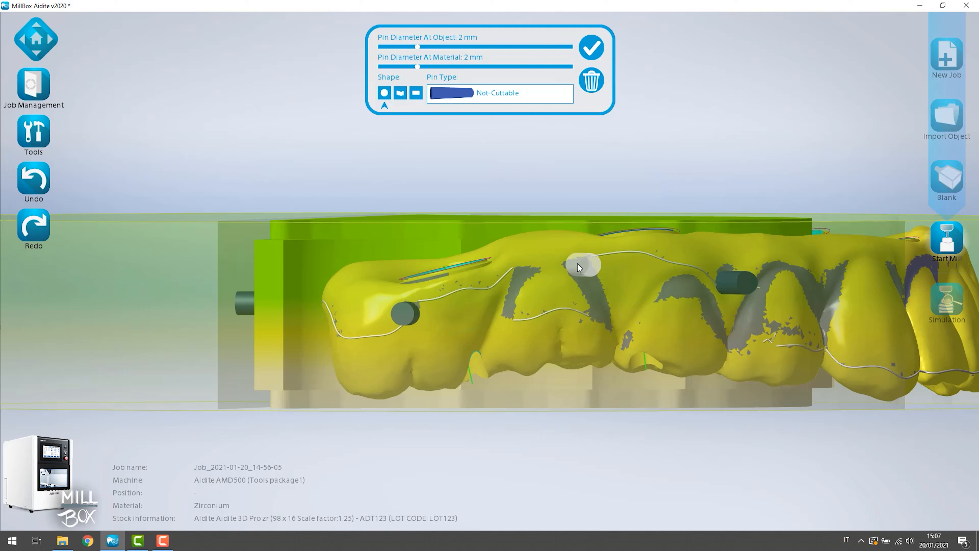
click(579, 269)
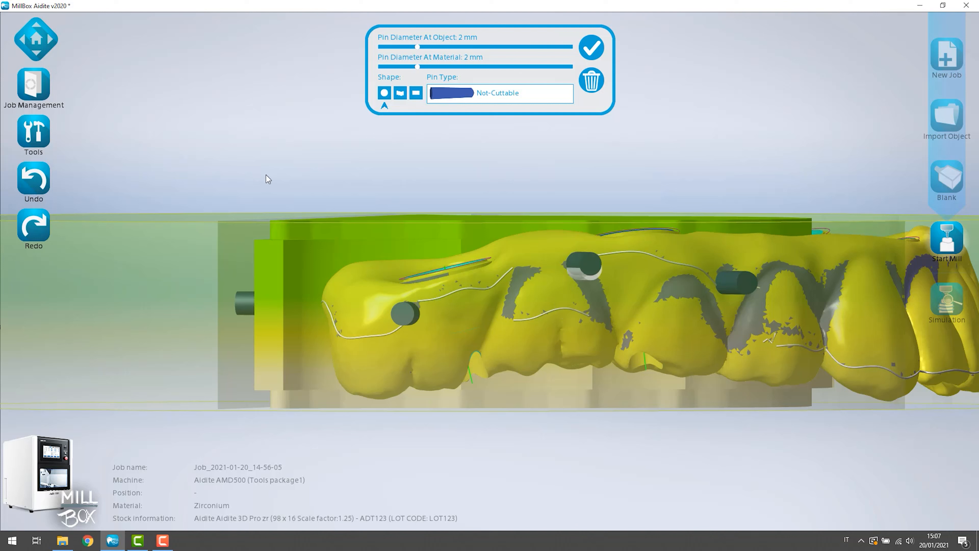
Step: Place three 2 mm round pins on the outer side of the three back teeth at the arch's opposite end, connecting to the blank
click(36, 53)
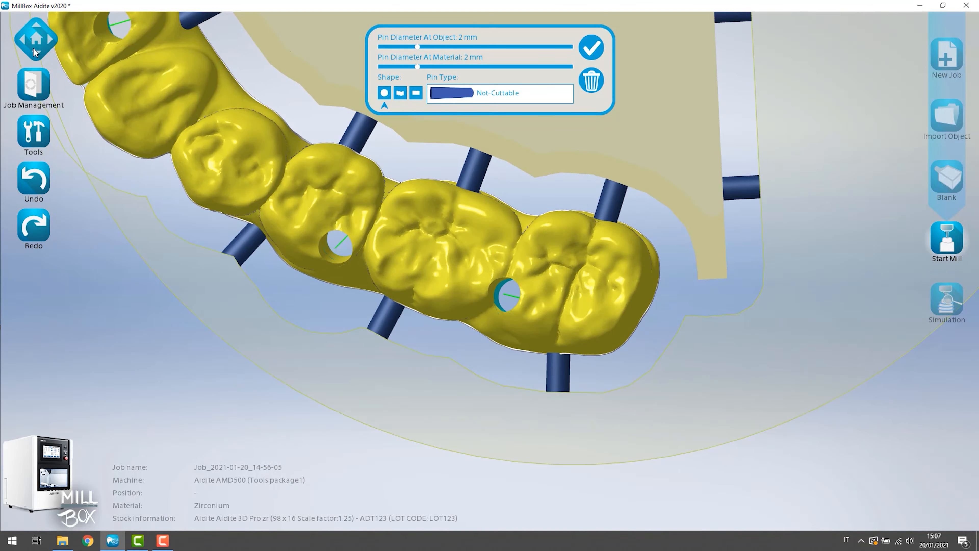
scroll(290, 243, down, 2)
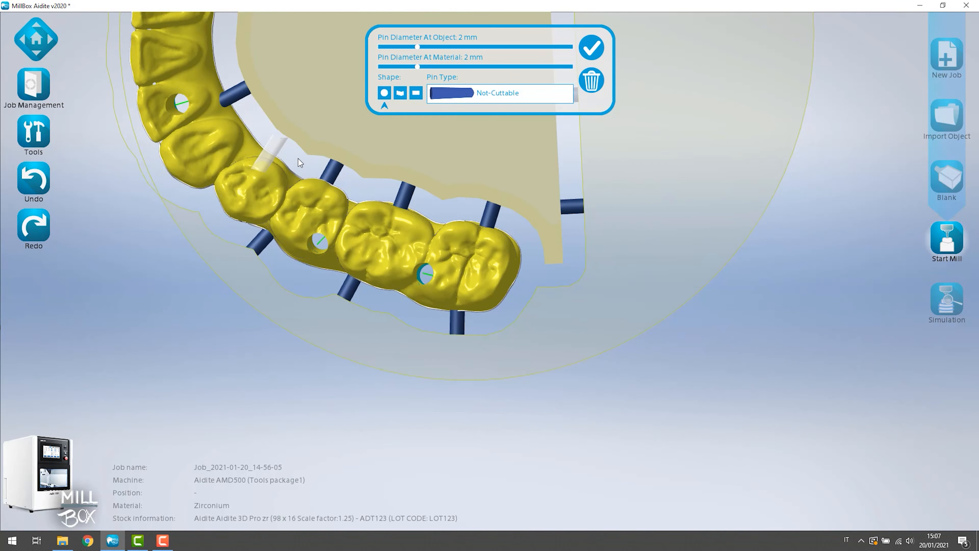
scroll(330, 83, down, 2)
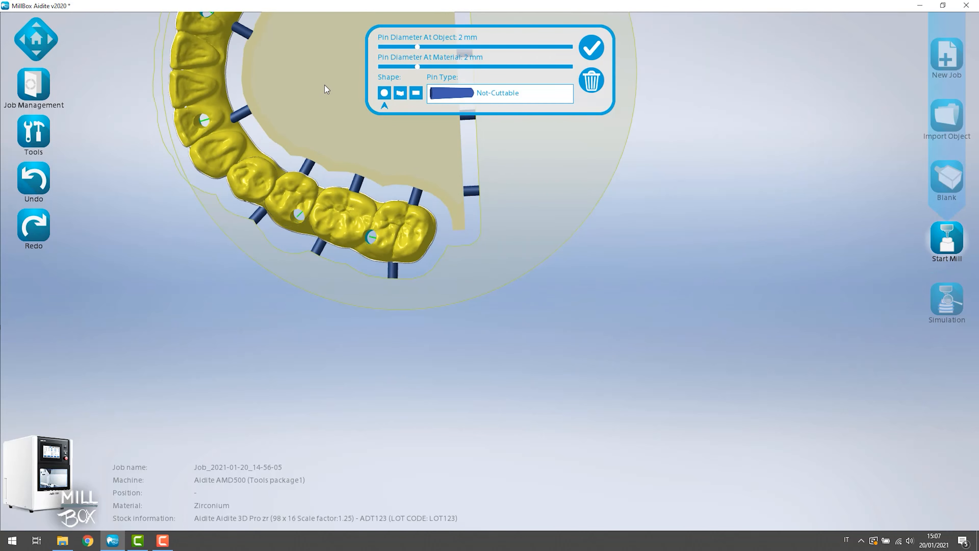
middle_drag(405, 221, 504, 375)
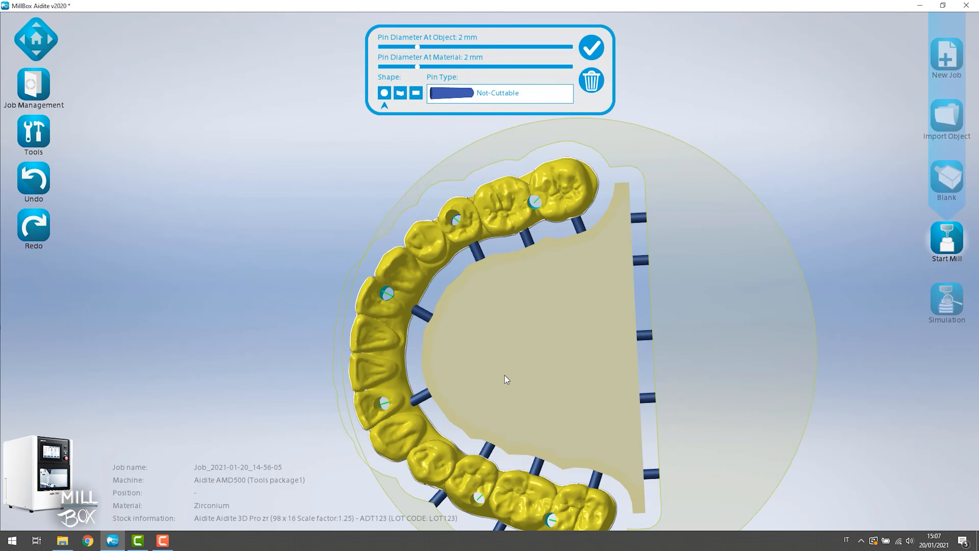
scroll(455, 212, up, 2)
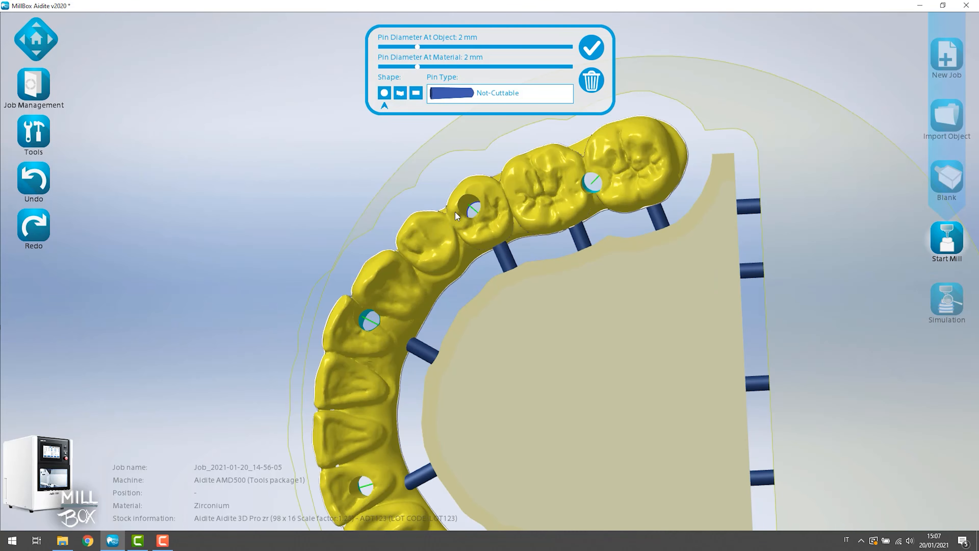
scroll(505, 263, up, 1)
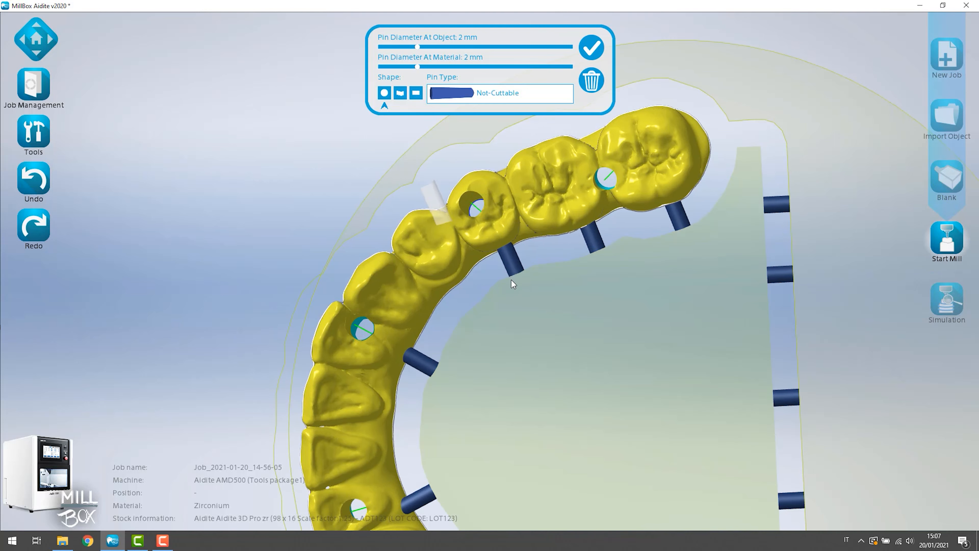
right_drag(517, 292, 520, 297)
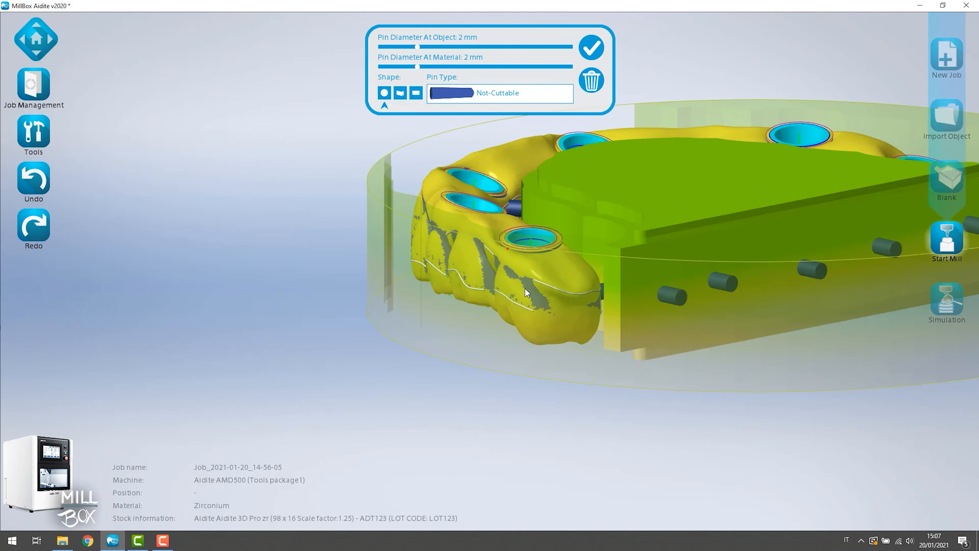
right_drag(503, 283, 492, 277)
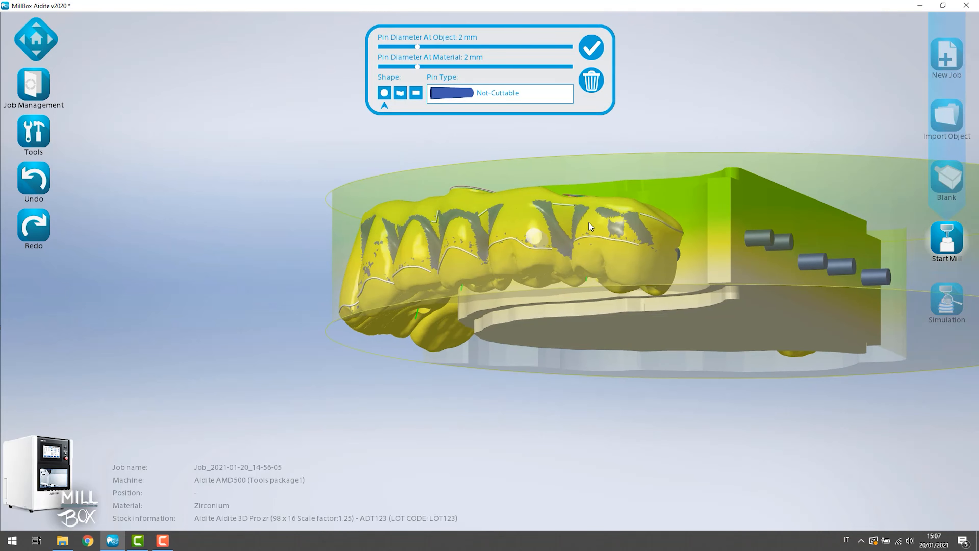
click(596, 214)
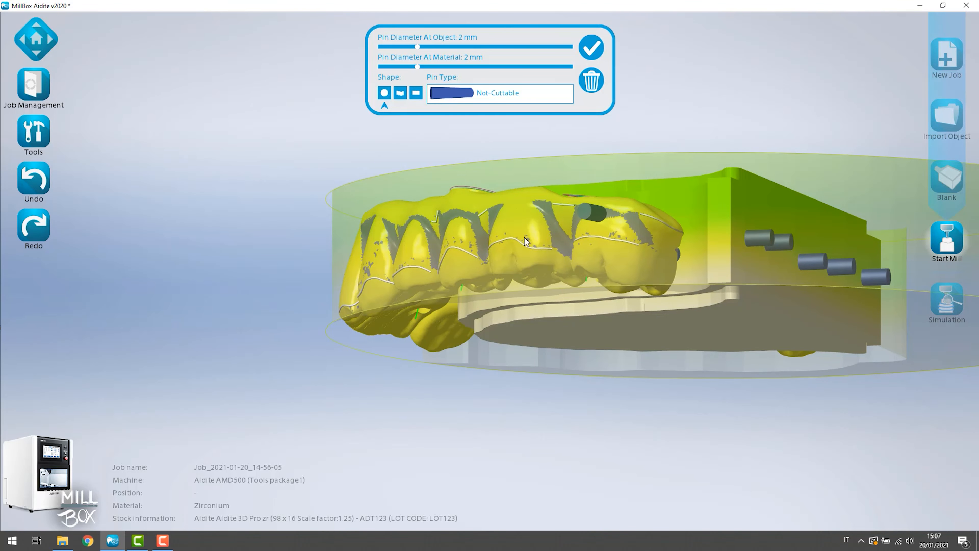
right_drag(525, 237, 481, 237)
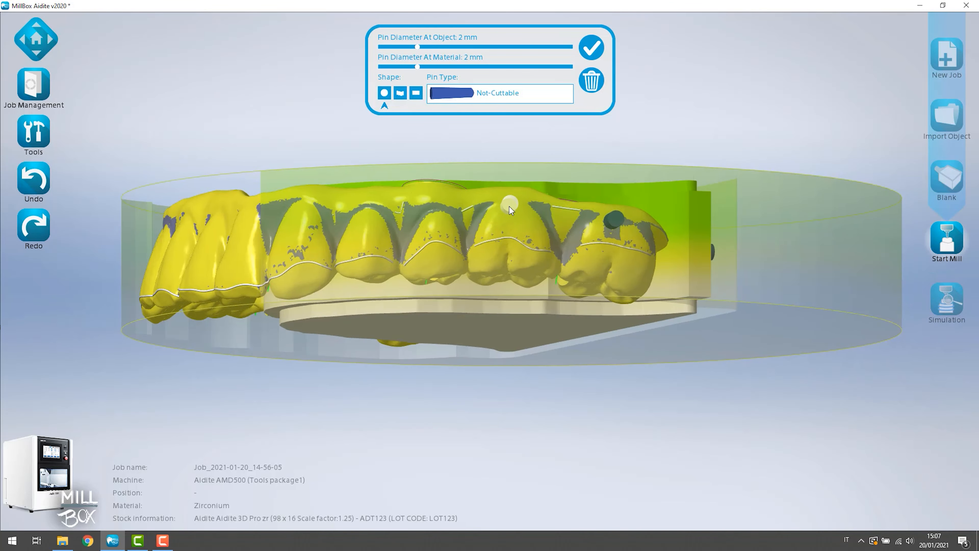
click(507, 207)
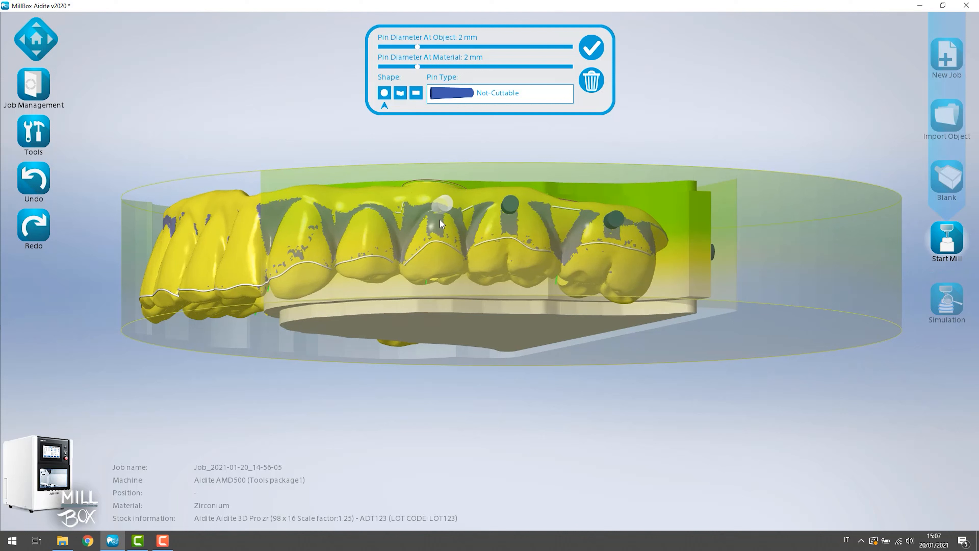
click(434, 239)
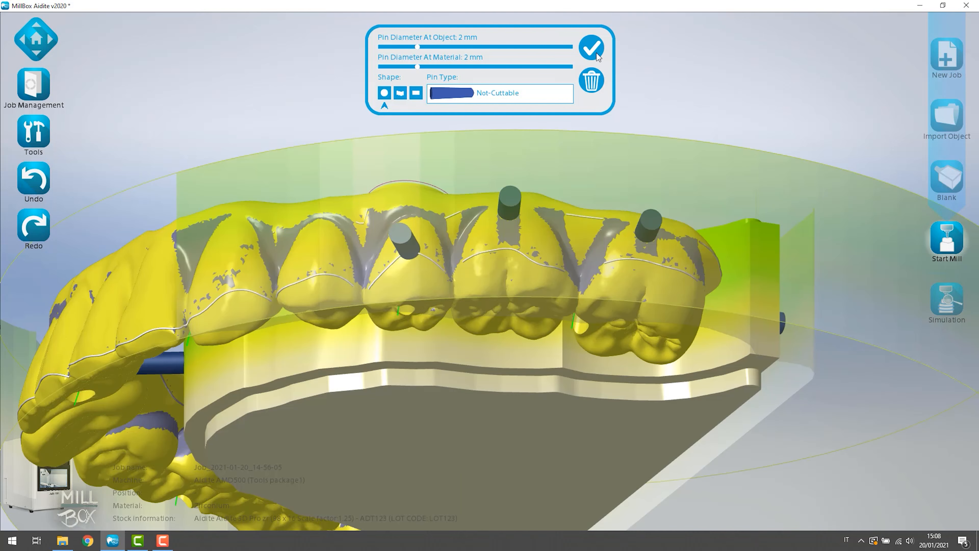
click(595, 52)
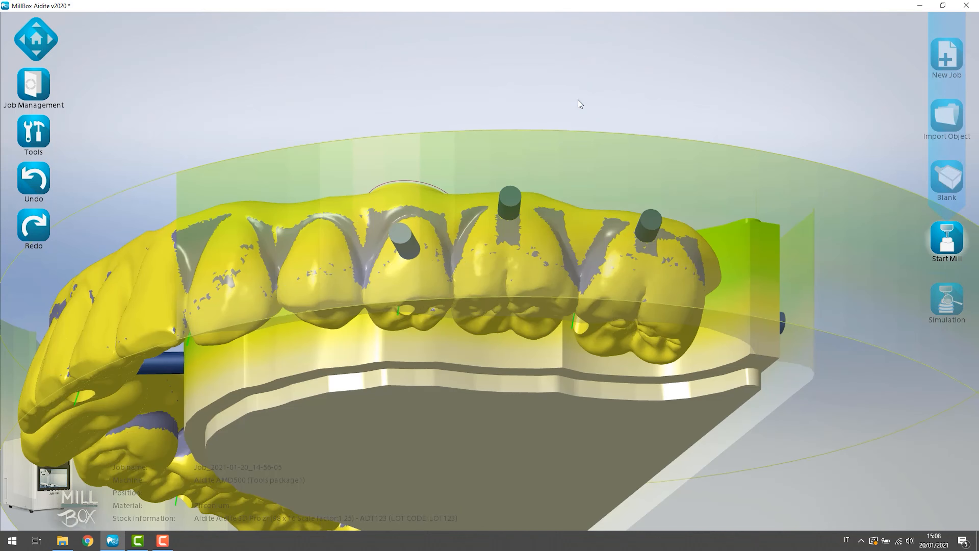
Step: Shift the new outer pins on the two rearmost teeth closer to the chewing surface
click(511, 210)
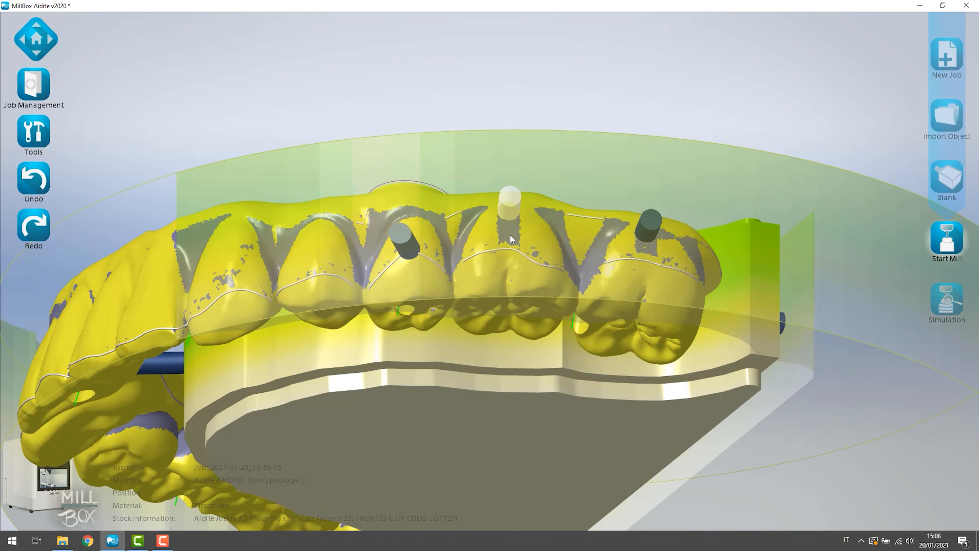
drag(509, 234, 510, 246)
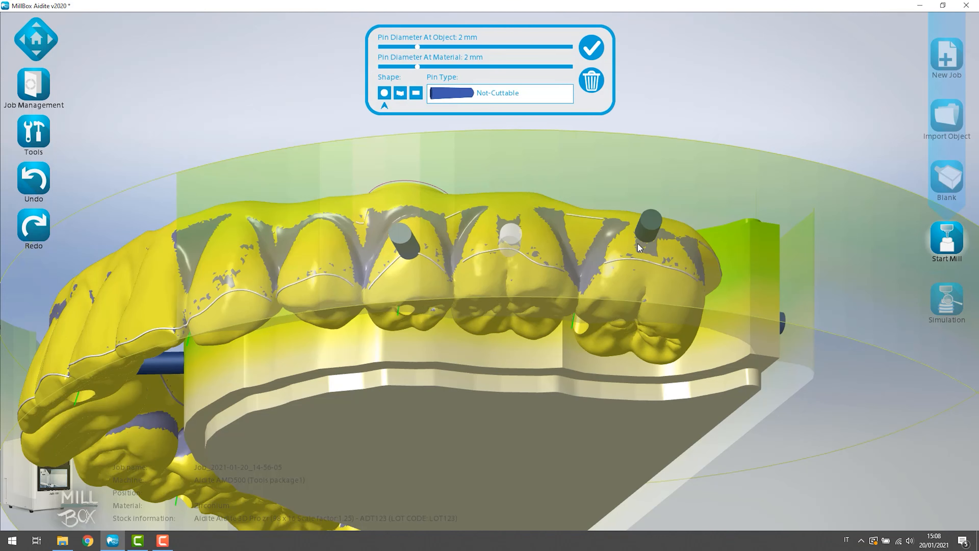
click(648, 234)
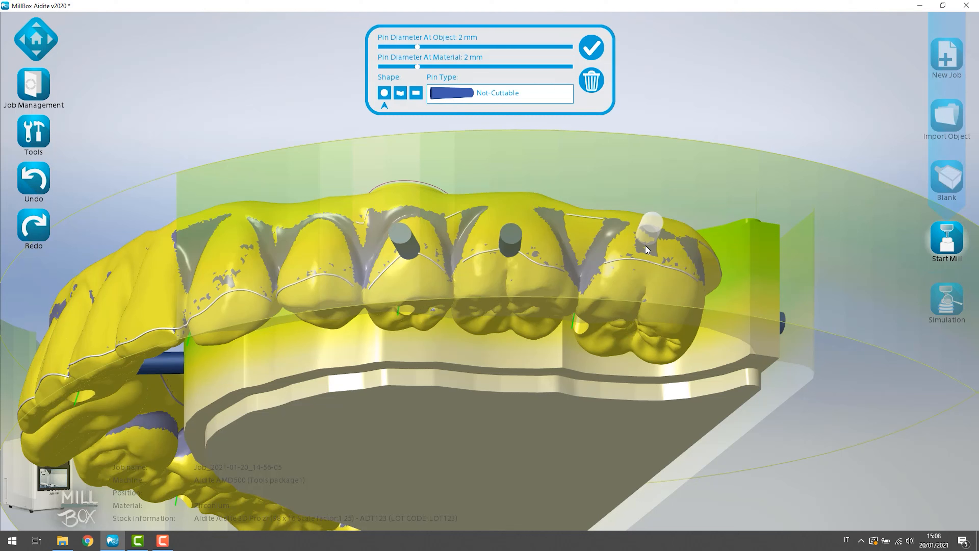
click(657, 149)
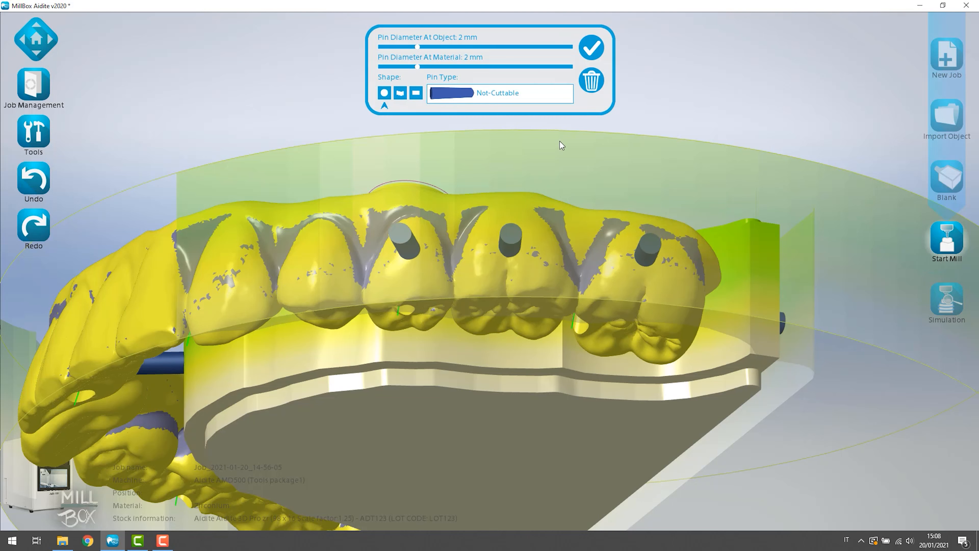
Step: Check the pins around the nested bridge and save the job's milling toolpath
click(40, 45)
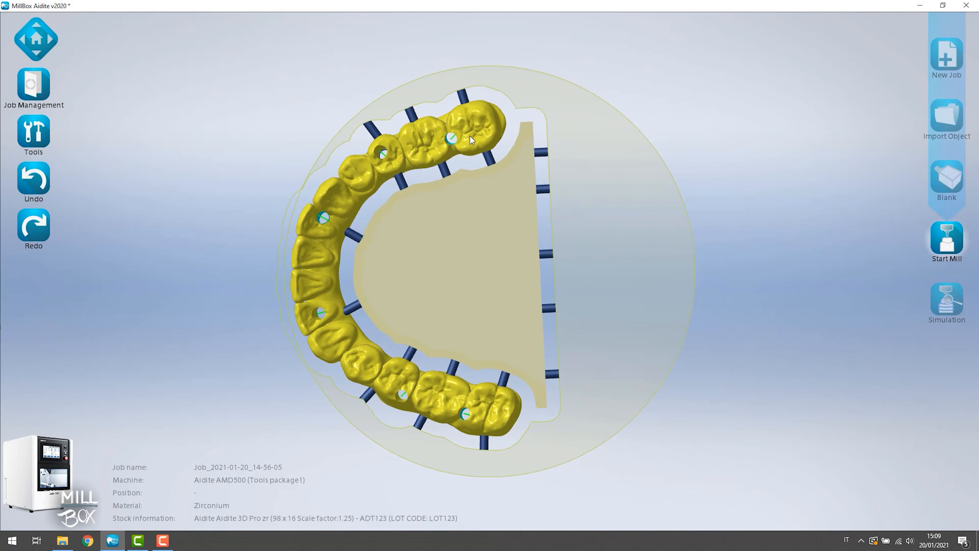
middle_drag(422, 154, 432, 135)
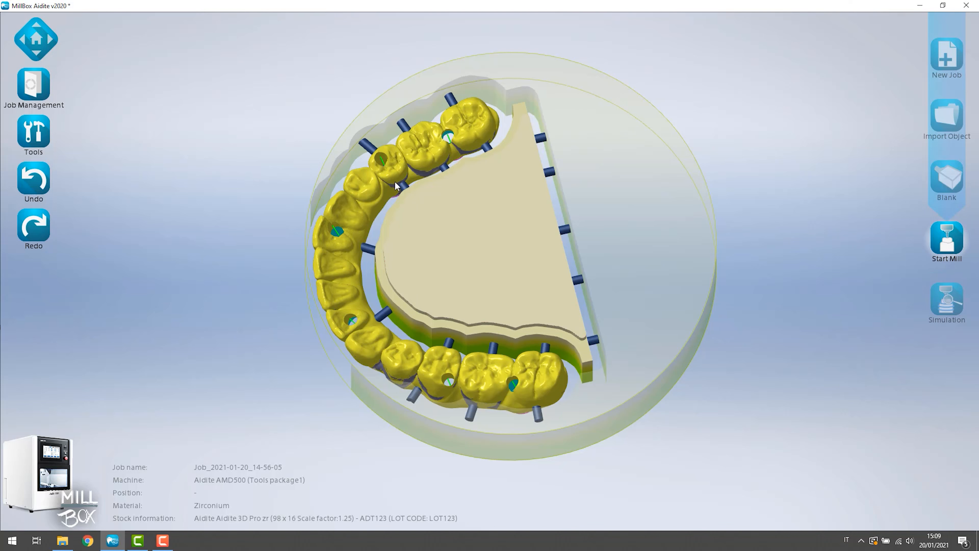
middle_drag(426, 254, 450, 202)
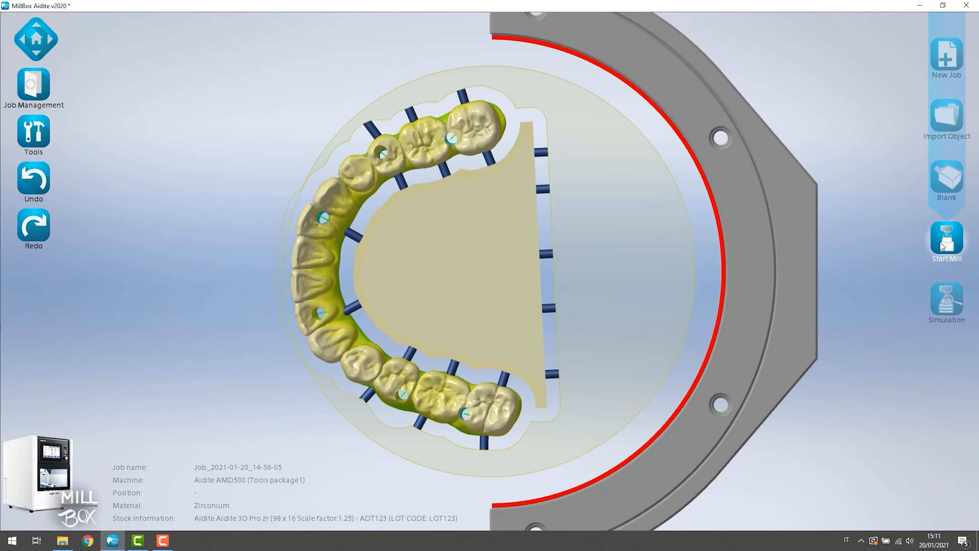
click(932, 249)
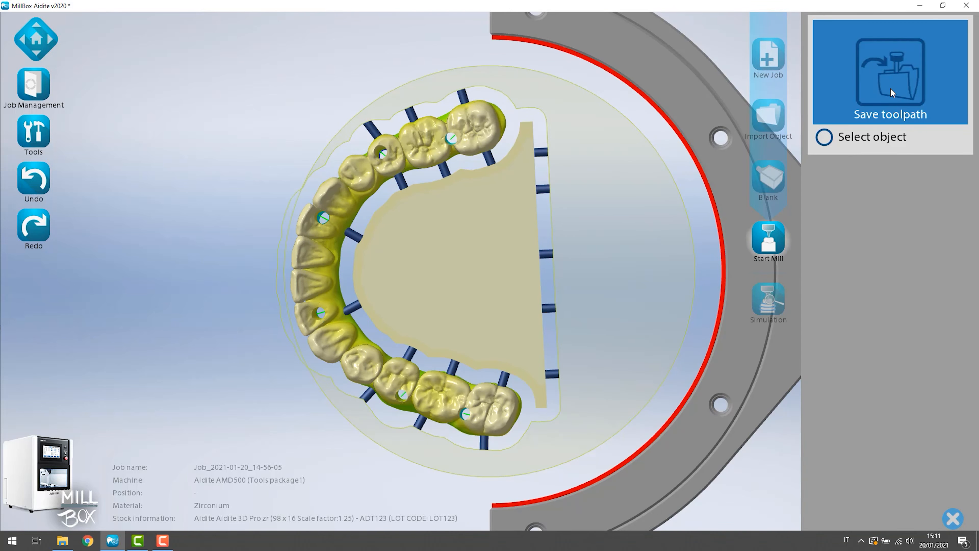
click(892, 92)
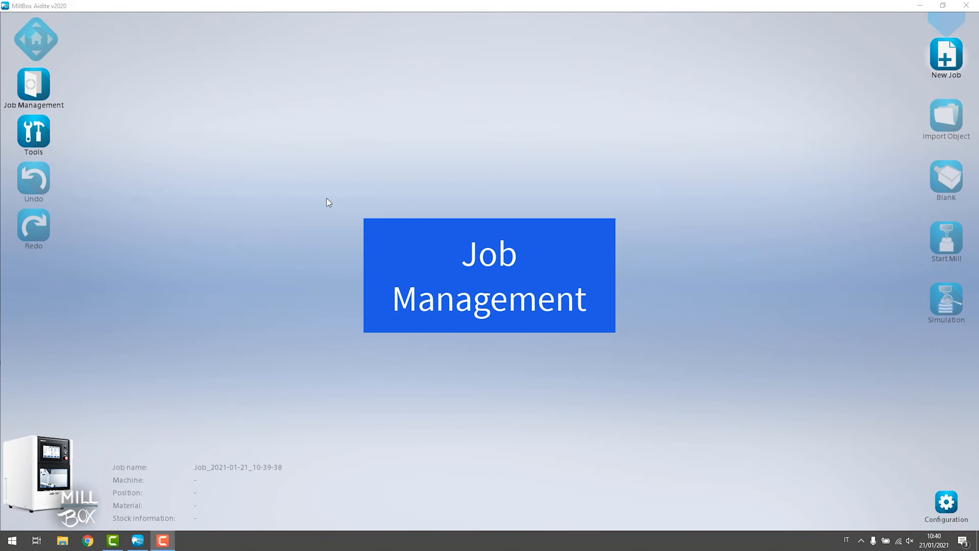
Step: Reopen the recent job Job_2021-01-20_14-56-05 from the job management list
click(38, 91)
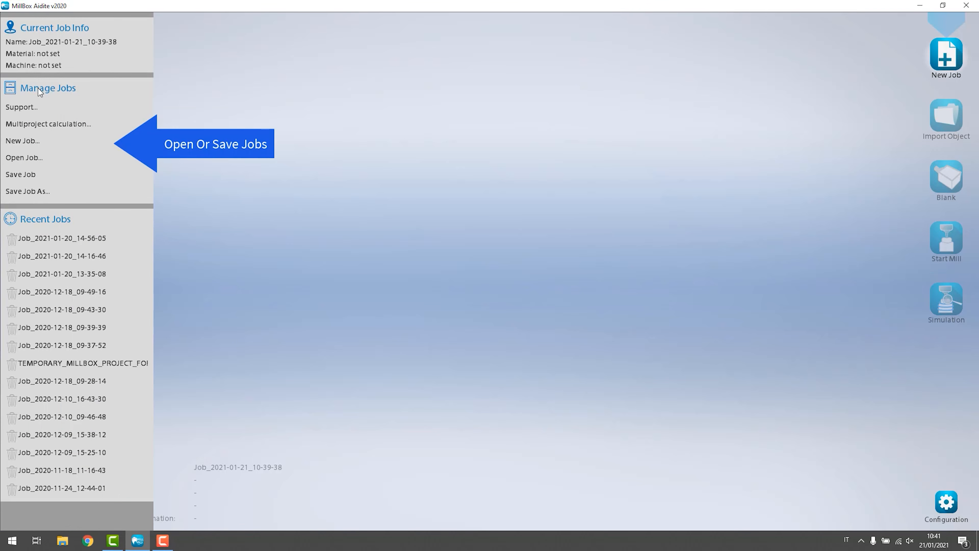
mouse_move(55, 236)
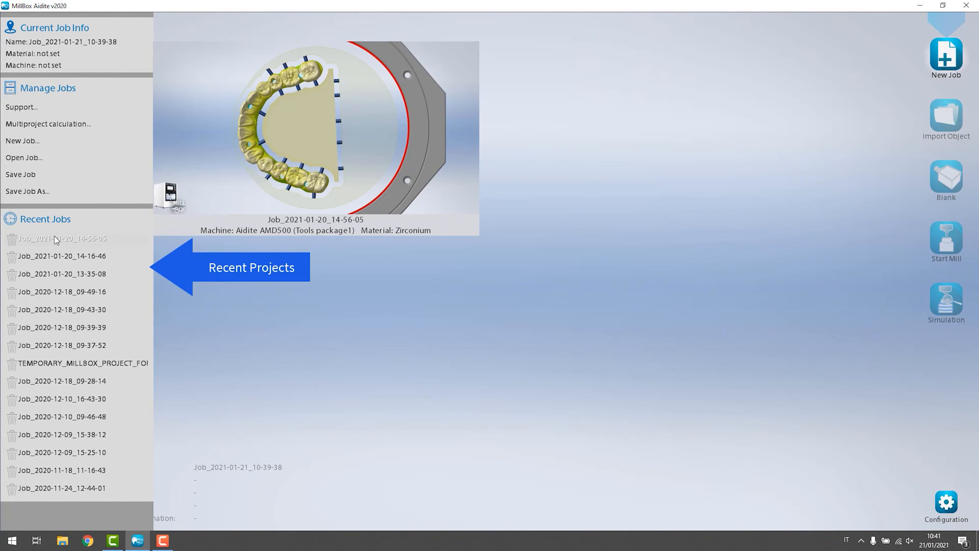
mouse_move(55, 256)
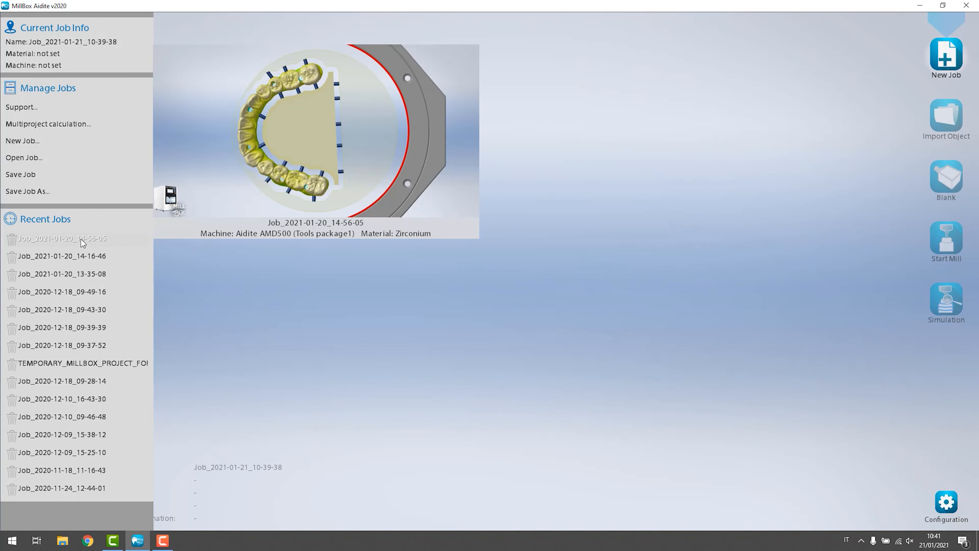
click(81, 238)
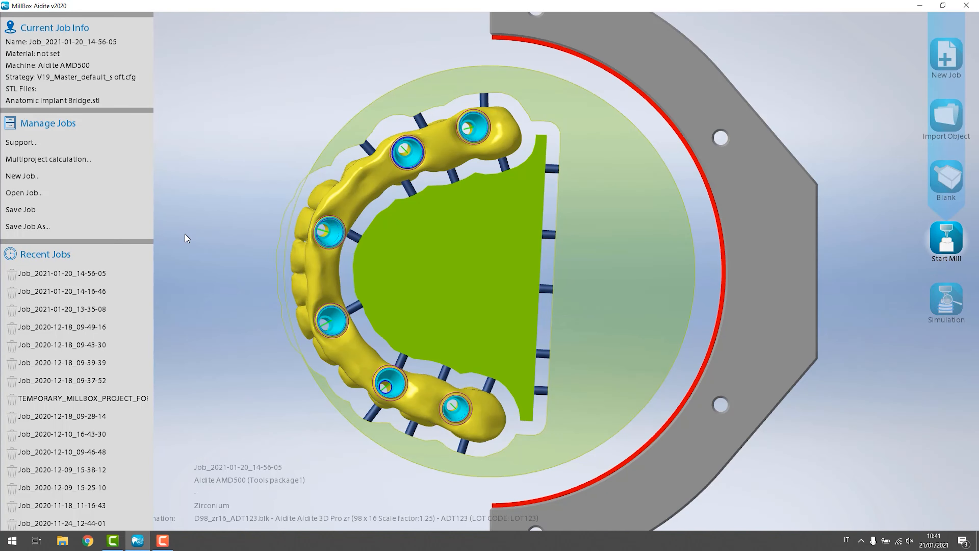
scroll(458, 270, down, 3)
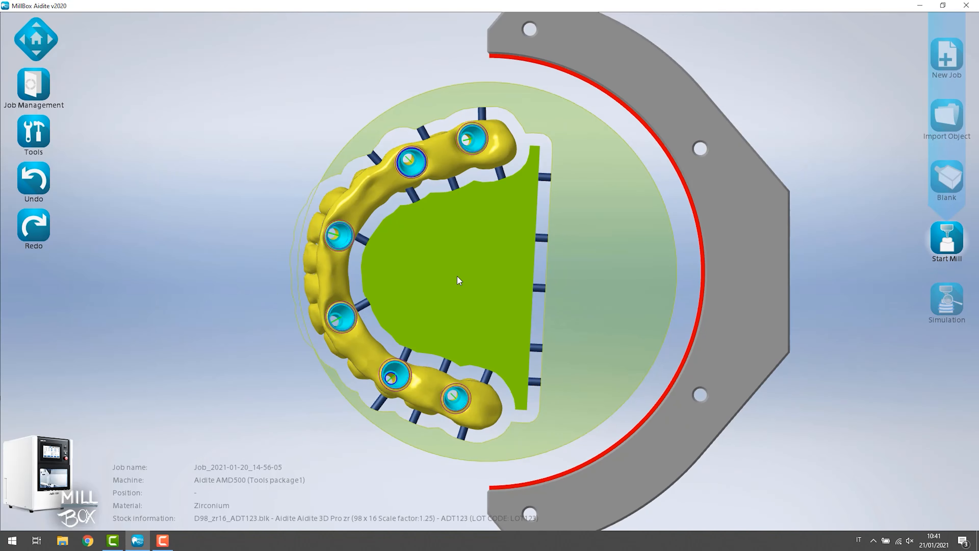
scroll(461, 262, up, 1)
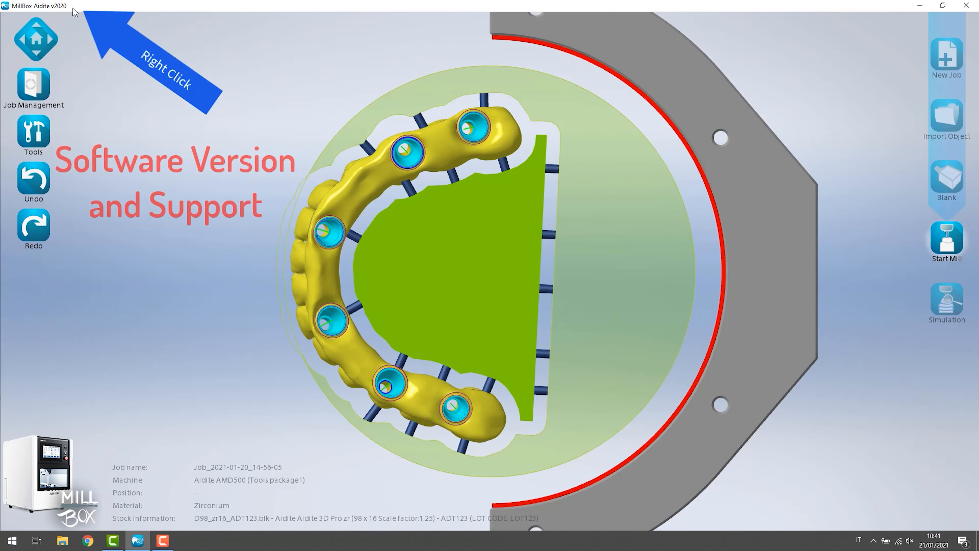
Step: View the software version and support information, including the backup, remote access and update options, and close it
right_click(75, 12)
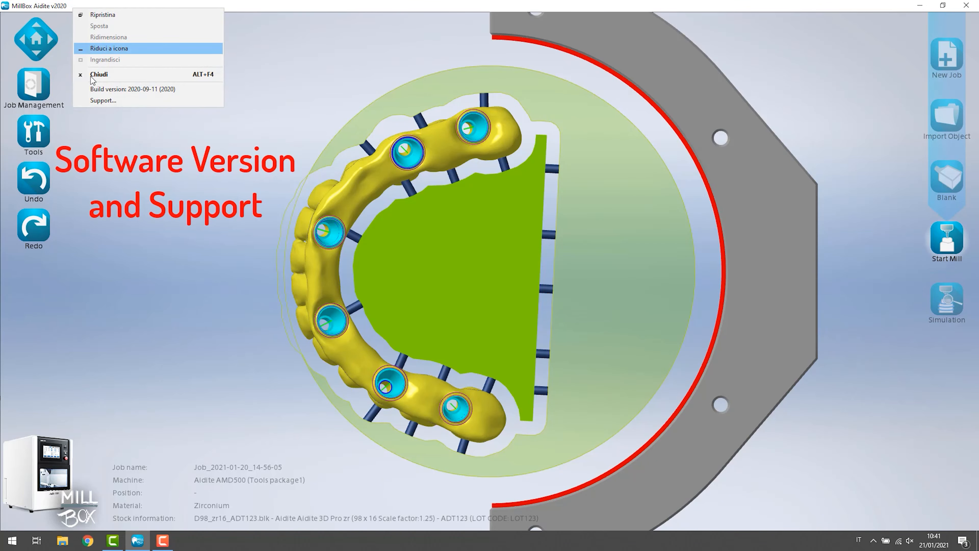
click(104, 101)
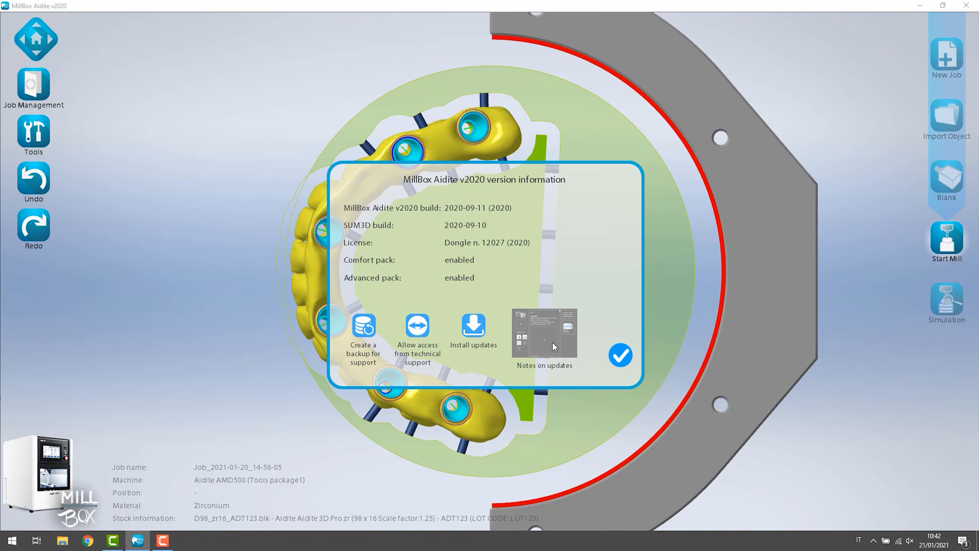
click(624, 357)
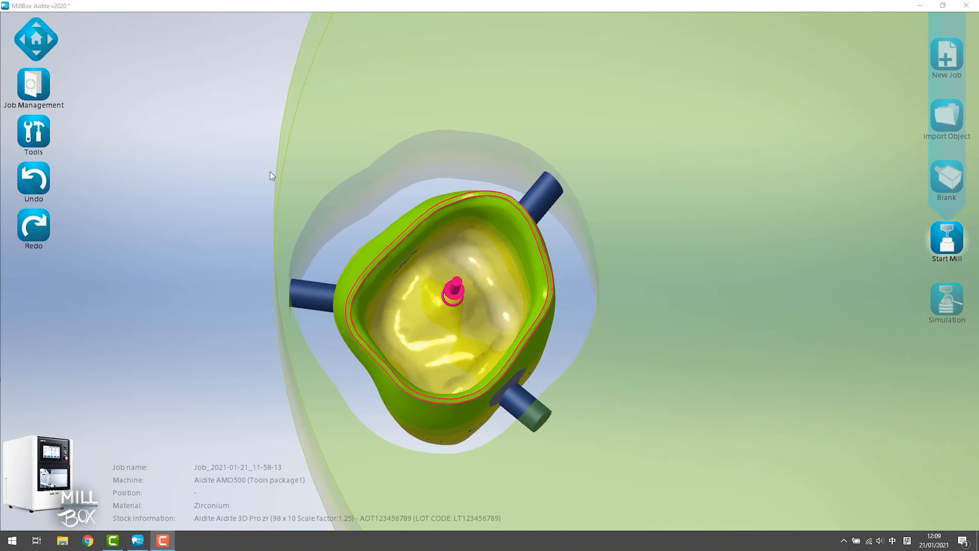
Step: Open the curves and surfaces tools and delete the margin line curve around the crown's opening
right_drag(377, 316, 409, 325)
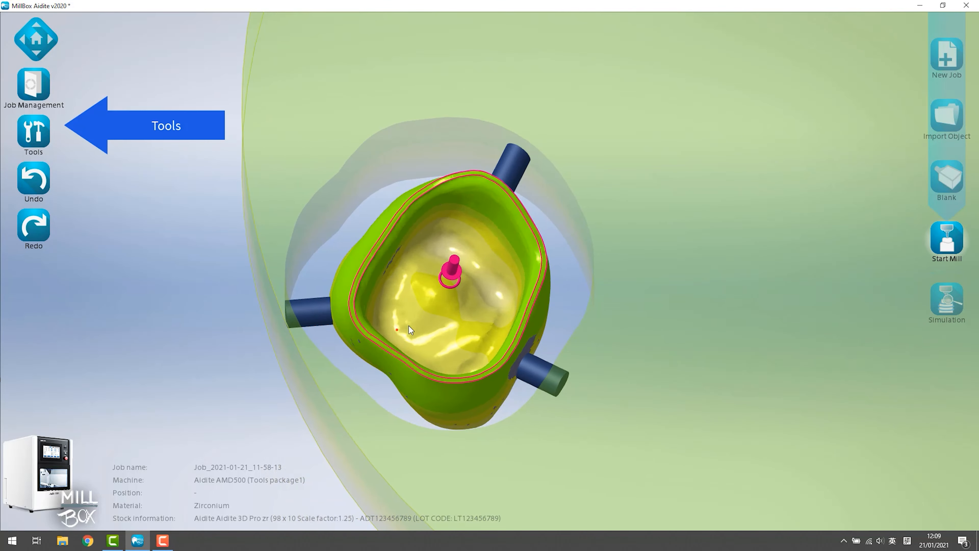
click(34, 138)
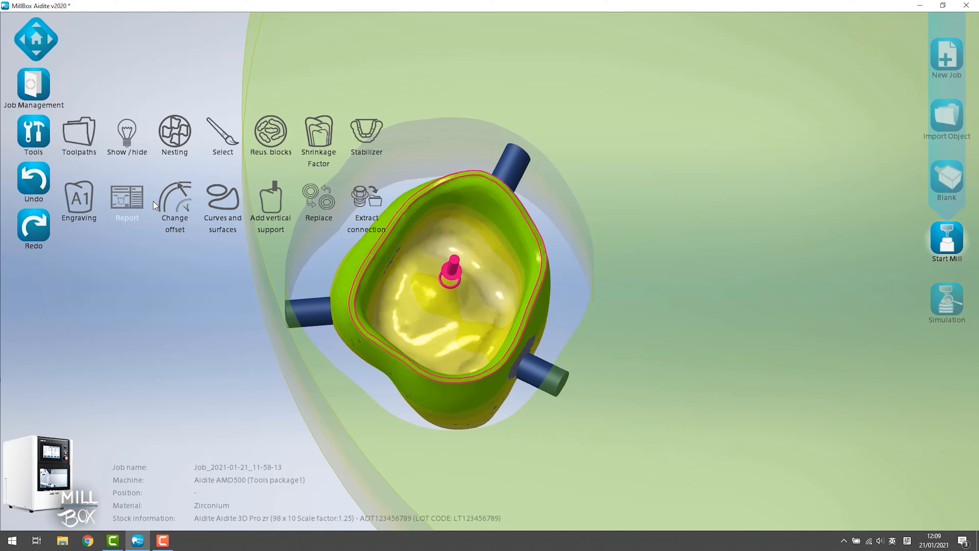
click(225, 204)
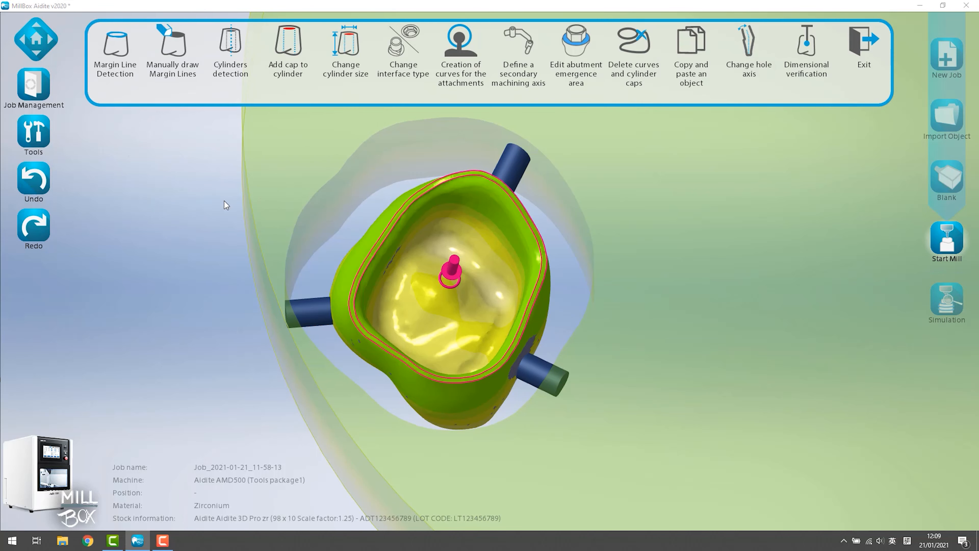
mouse_move(384, 270)
mouse_down()
mouse_move(389, 281)
mouse_move(390, 272)
mouse_move(422, 274)
mouse_up()
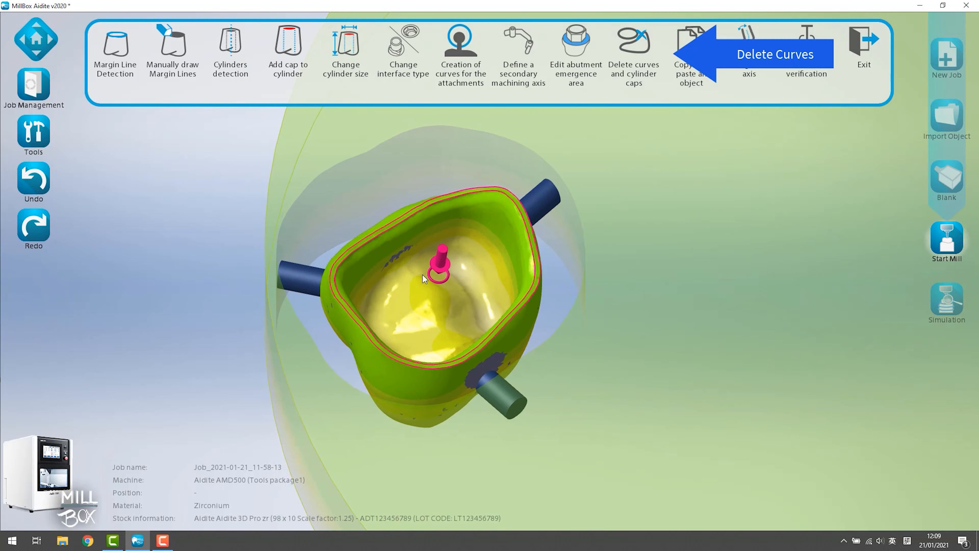
click(637, 52)
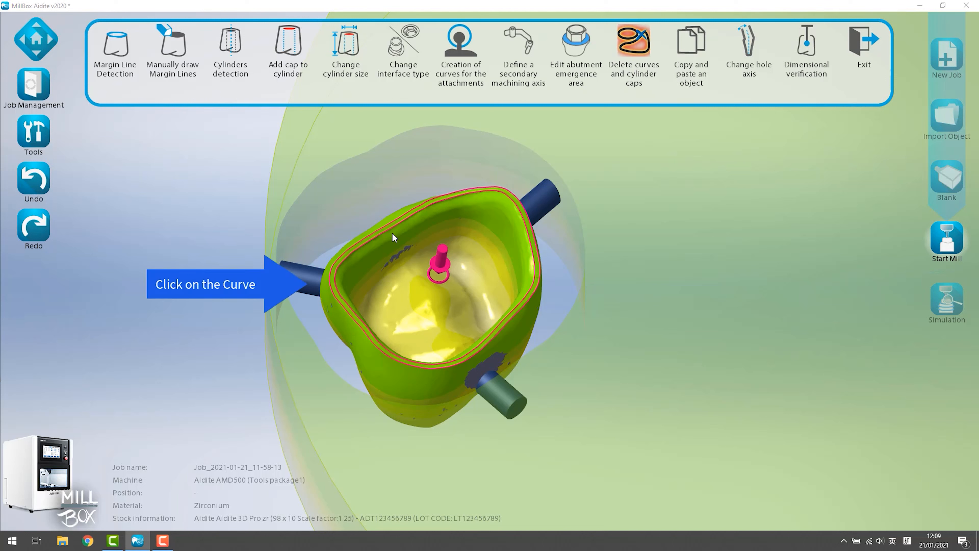
click(336, 287)
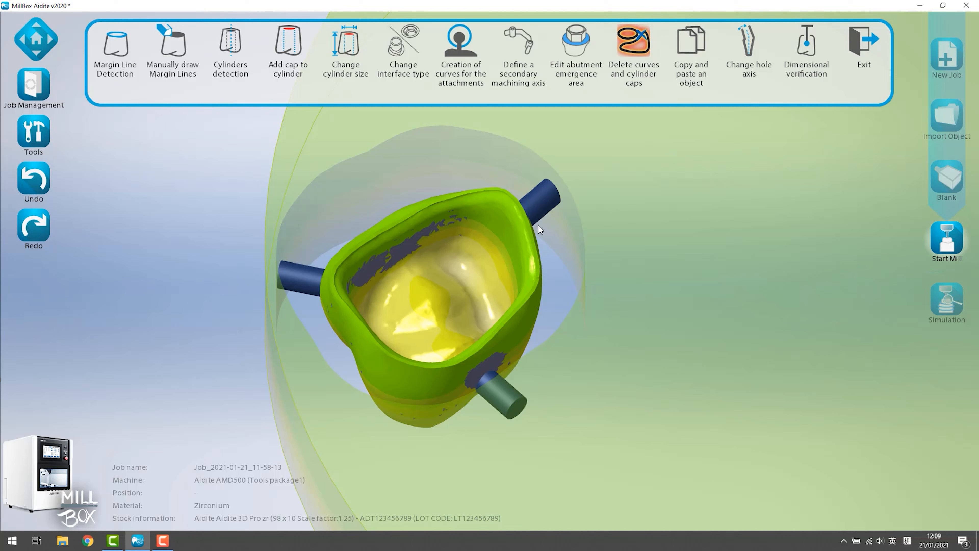
Step: Run Margin Line Detection on the crown's rim with a width of 0.15
click(113, 50)
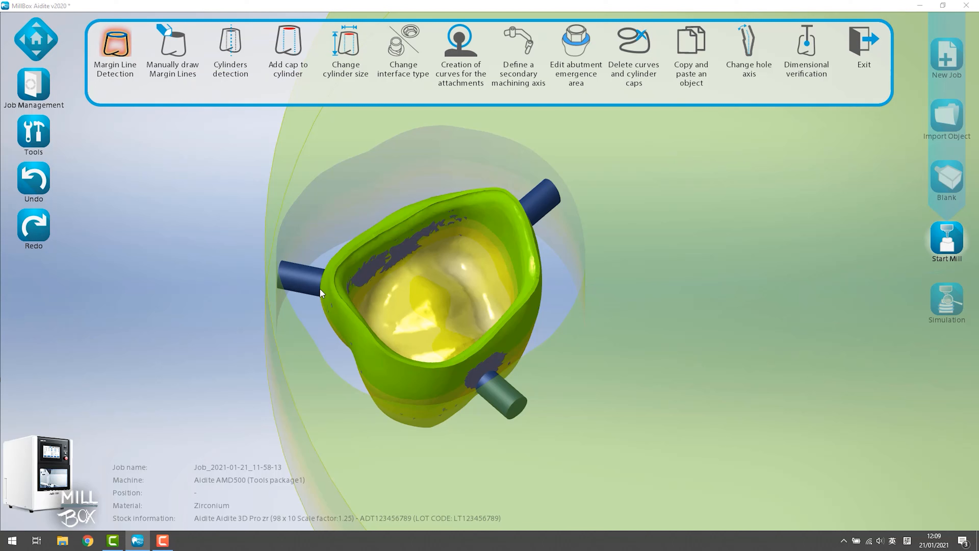
click(333, 280)
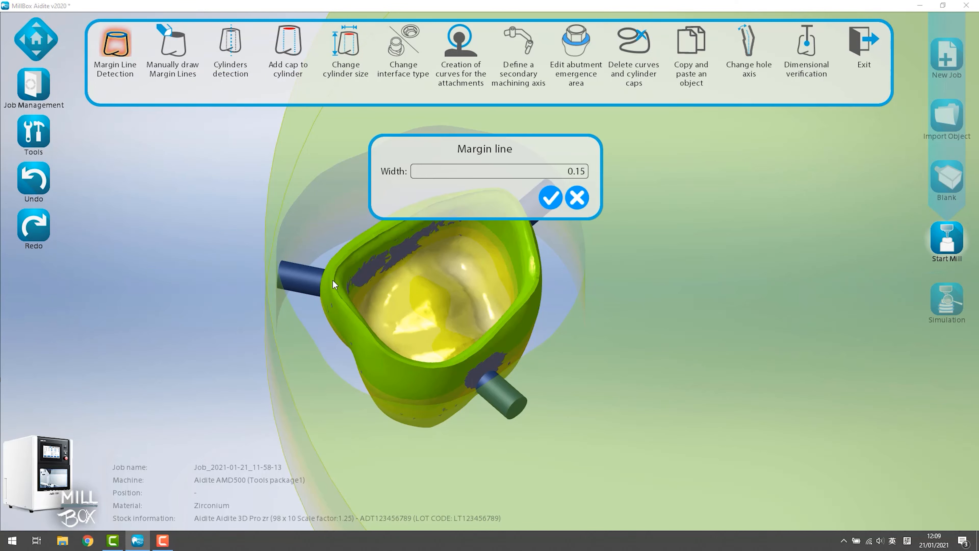
click(550, 198)
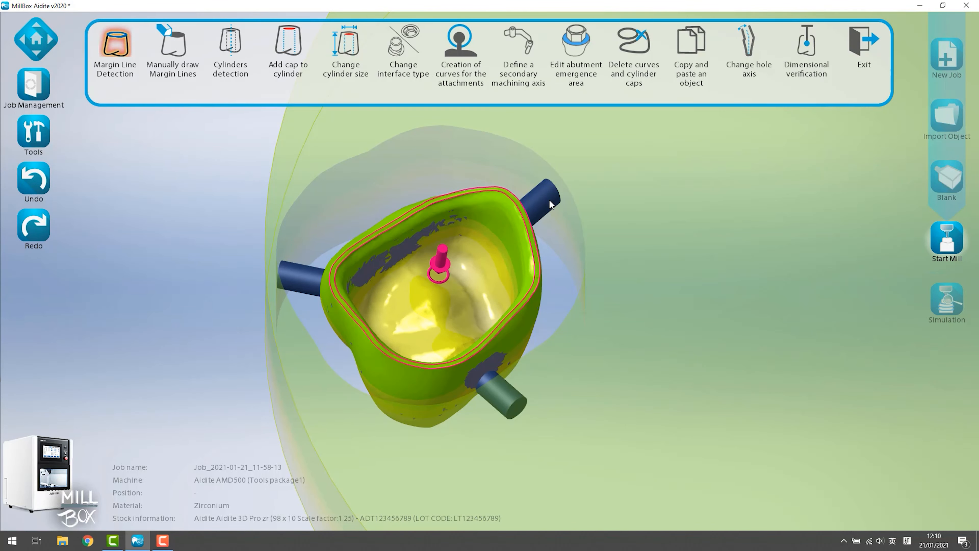
scroll(450, 294, up, 3)
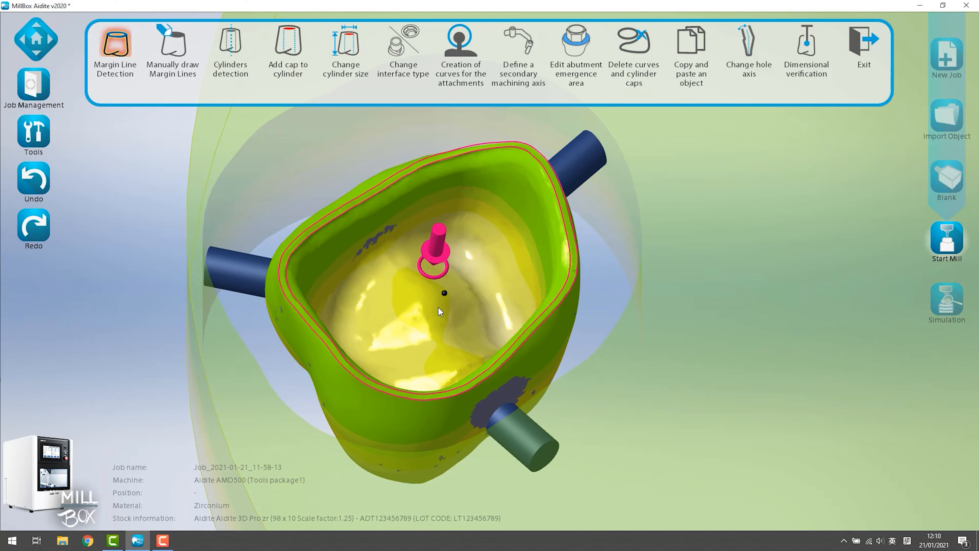
mouse_move(438, 307)
mouse_down()
mouse_move(367, 332)
mouse_move(382, 319)
mouse_move(468, 306)
mouse_move(457, 295)
mouse_up()
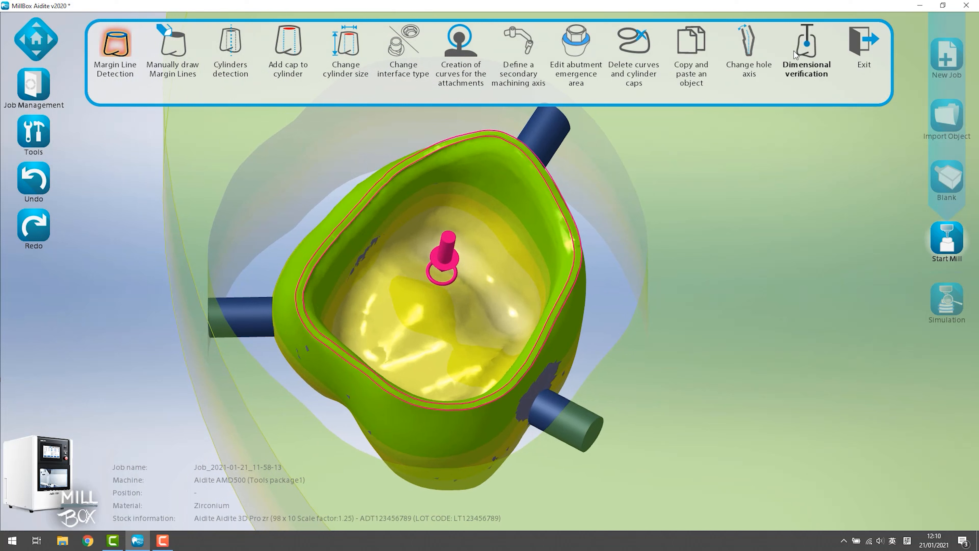
Step: Delete the detected margin line, manually draw a closed one around the crown's rim, and exit the curve tools
click(629, 49)
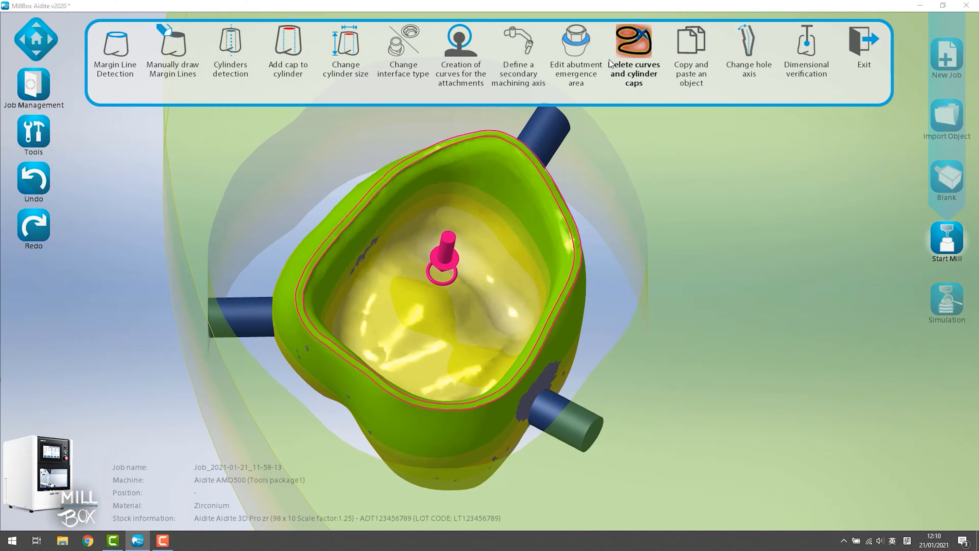
click(429, 152)
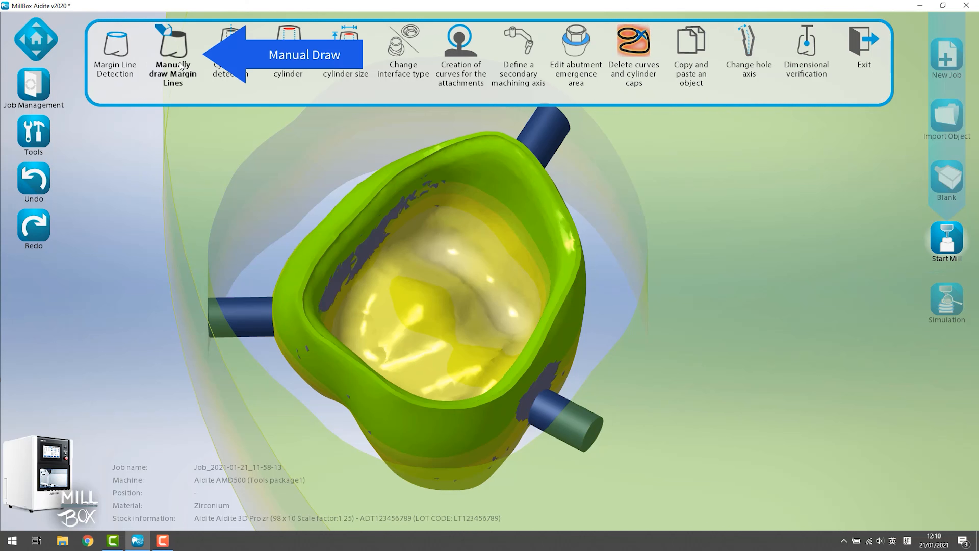
click(173, 50)
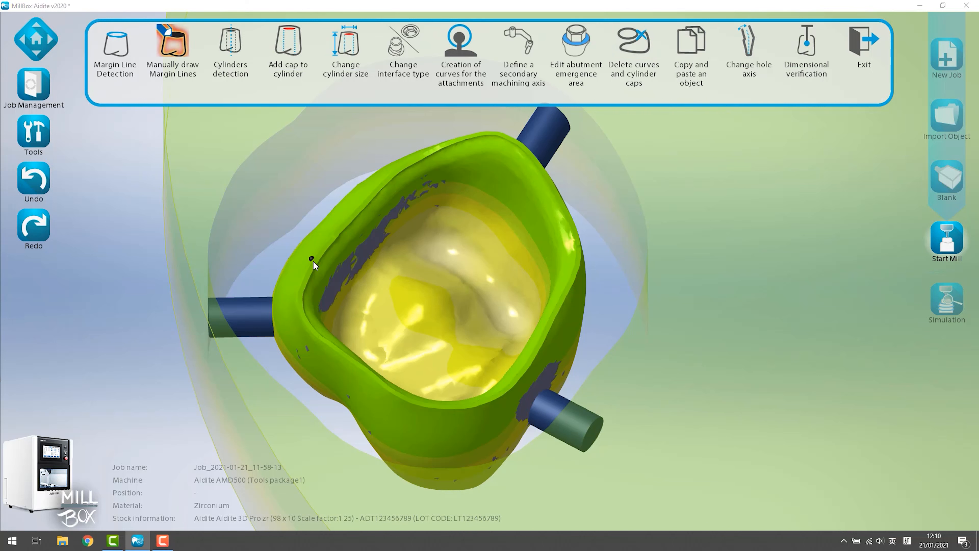
mouse_move(313, 262)
mouse_down()
mouse_move(402, 168)
mouse_move(484, 134)
mouse_move(542, 170)
mouse_move(576, 254)
mouse_move(532, 352)
mouse_move(458, 408)
mouse_move(413, 407)
mouse_move(317, 338)
mouse_move(314, 266)
mouse_up()
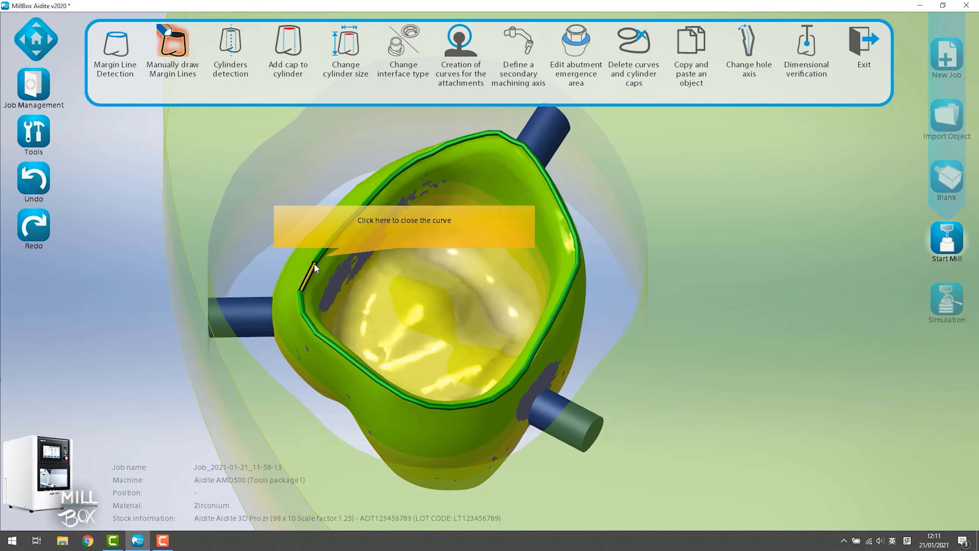
click(314, 265)
click(548, 193)
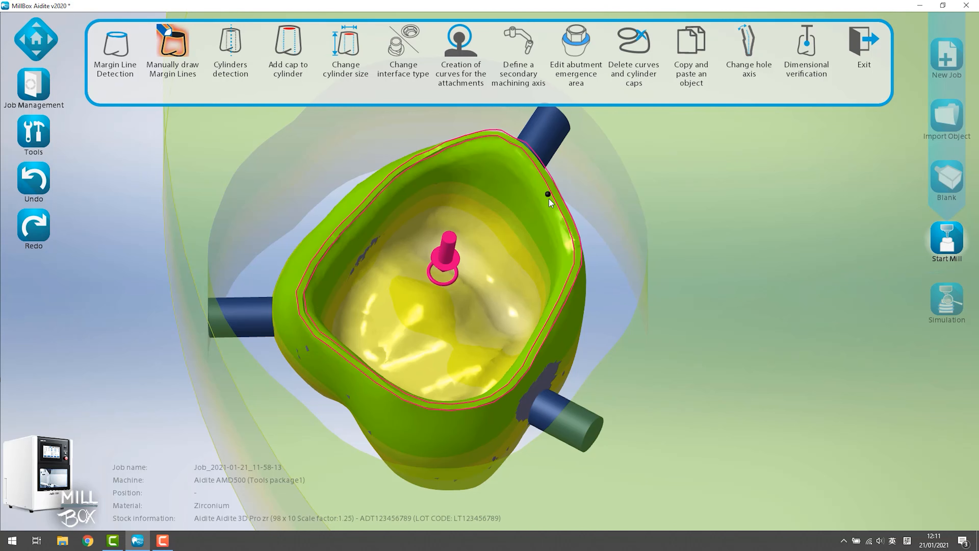
mouse_move(537, 250)
right_down()
mouse_move(514, 269)
mouse_move(471, 268)
mouse_move(462, 256)
mouse_move(538, 239)
mouse_move(568, 250)
mouse_move(541, 260)
right_up()
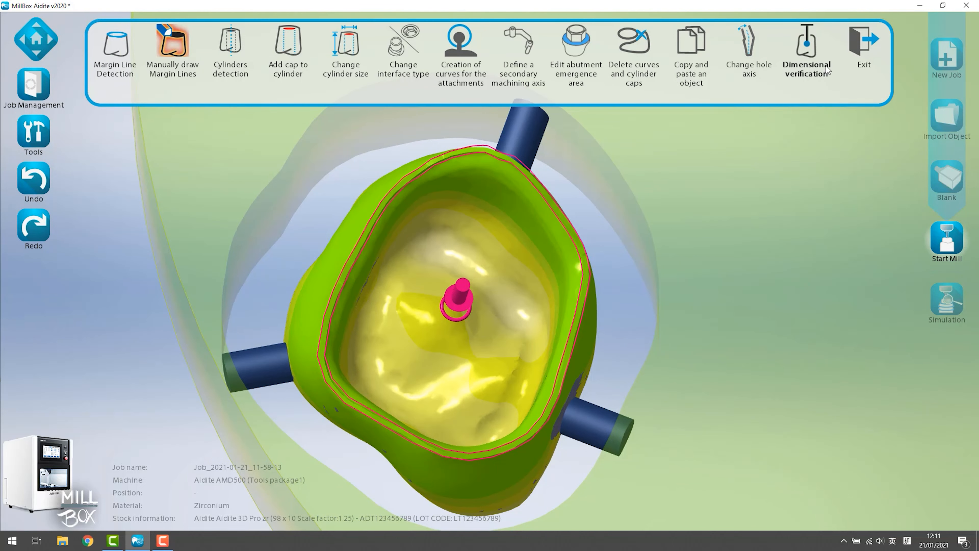
click(862, 48)
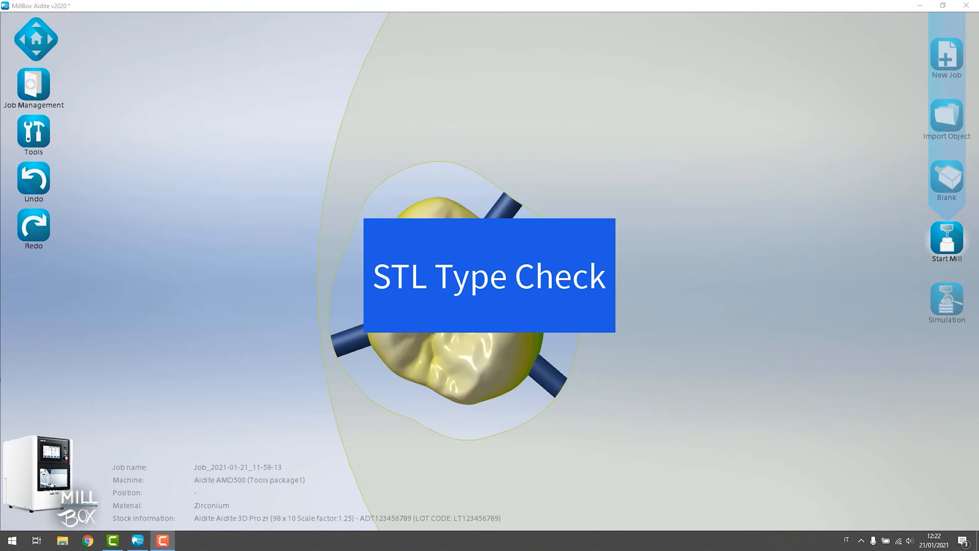
Step: Change the nested crown's object type to Full Contour Crown and accept continuing without a new STL analysis
click(460, 318)
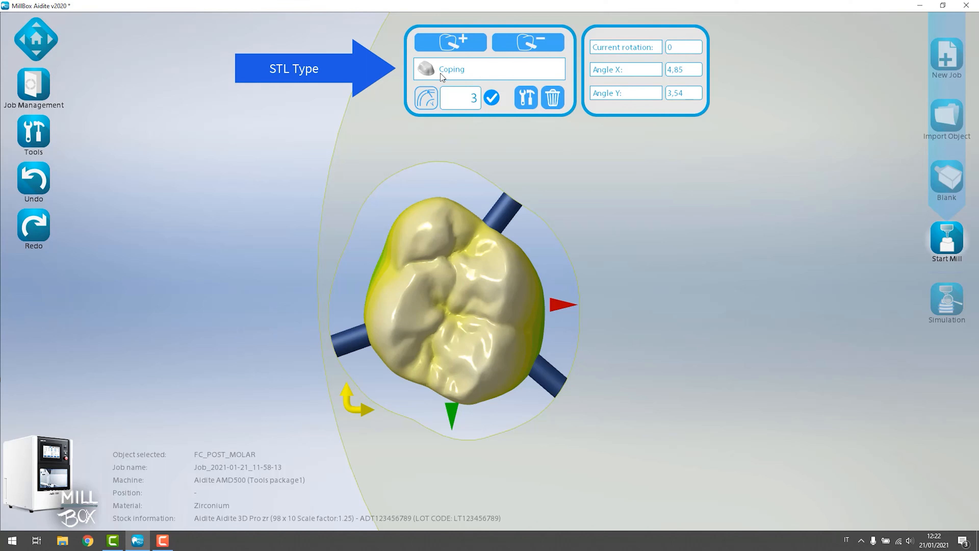
click(467, 68)
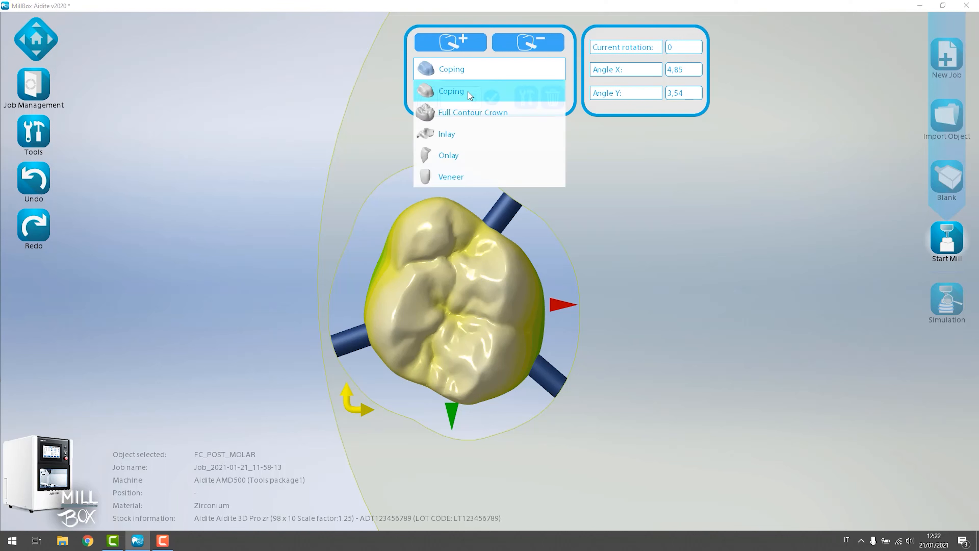
click(465, 114)
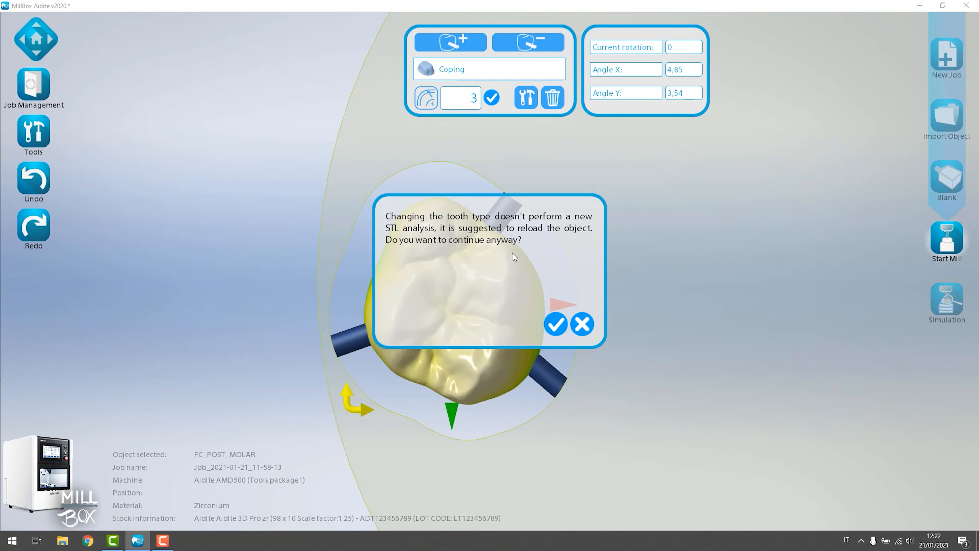
click(556, 327)
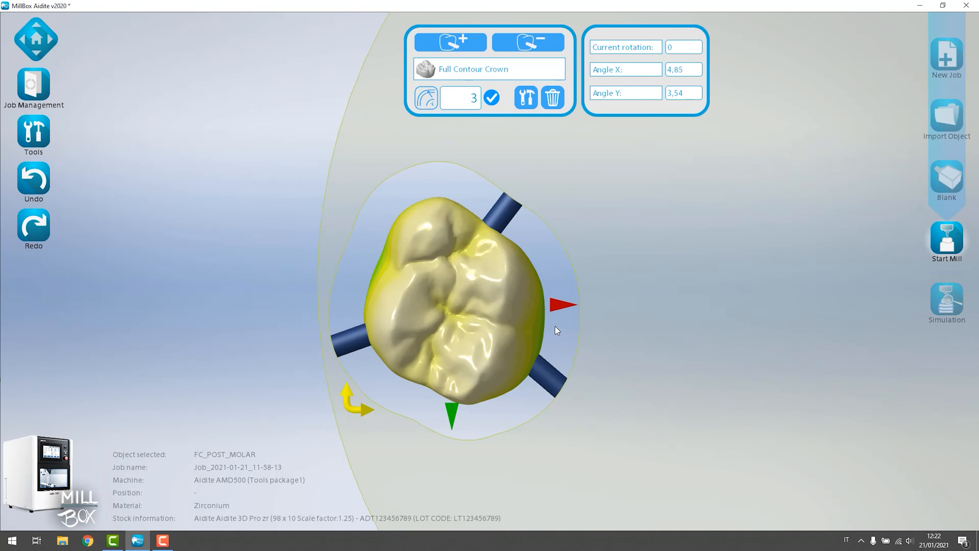
Step: Redo the crown's offset change to 3.5, undo it back to 3, and redo it to compare the effect
mouse_move(479, 264)
middle_down()
mouse_move(550, 169)
mouse_move(498, 185)
mouse_move(437, 225)
mouse_move(464, 227)
mouse_move(487, 256)
middle_up()
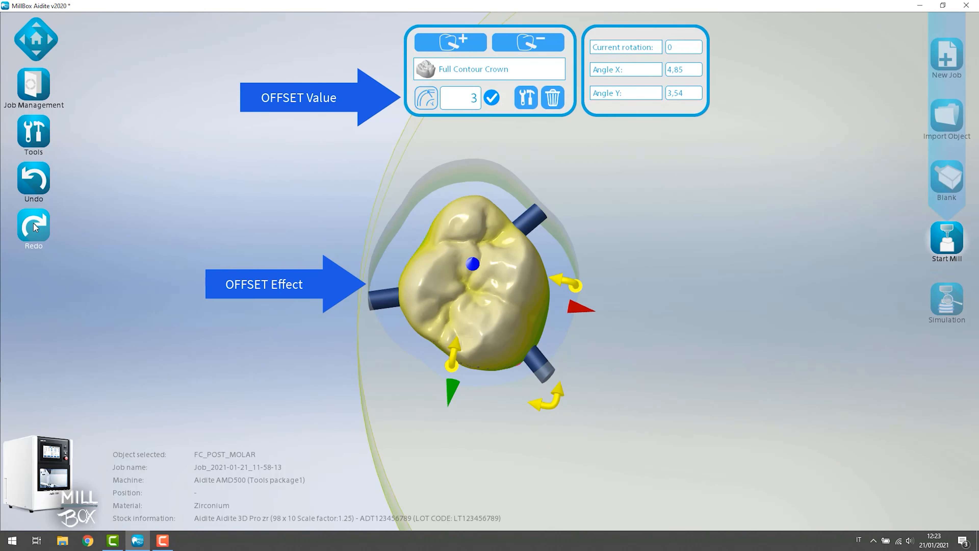
click(34, 226)
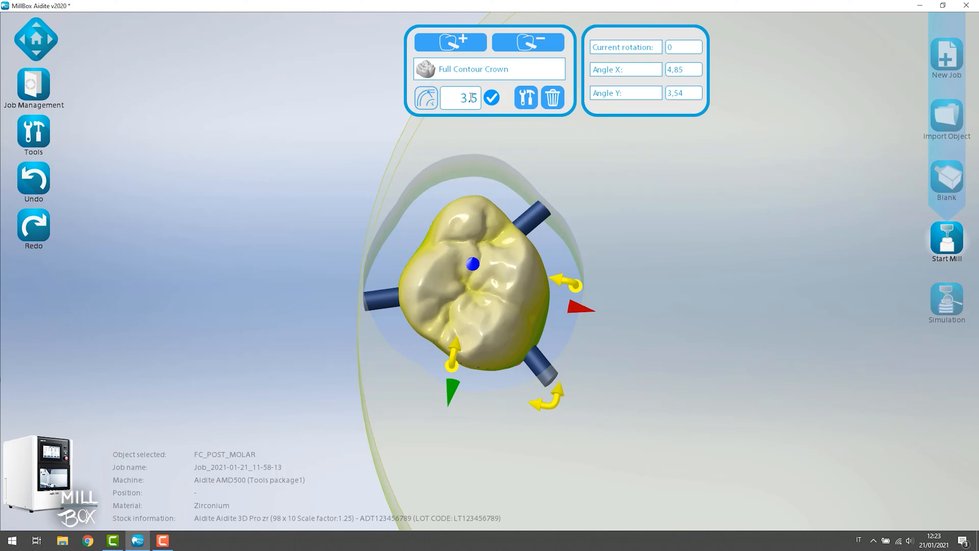
click(35, 178)
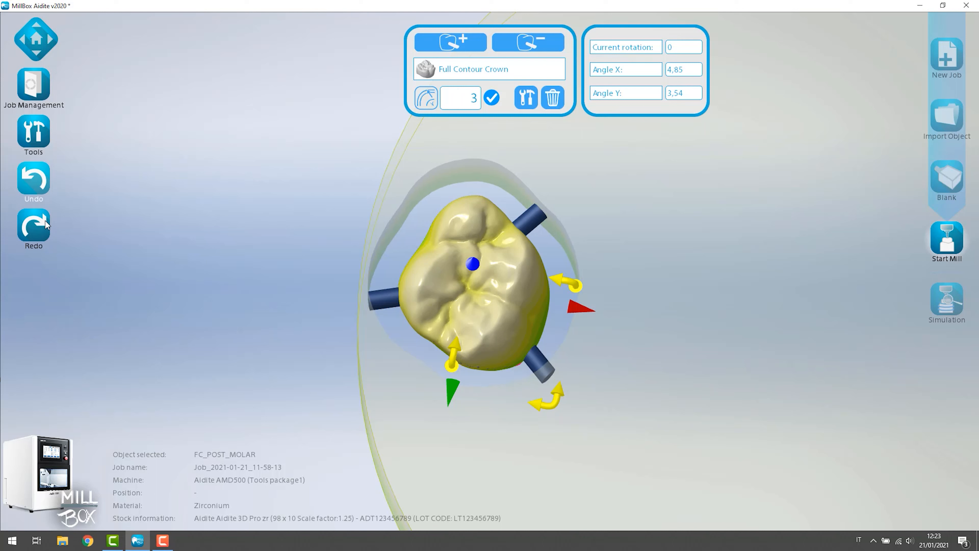
click(46, 234)
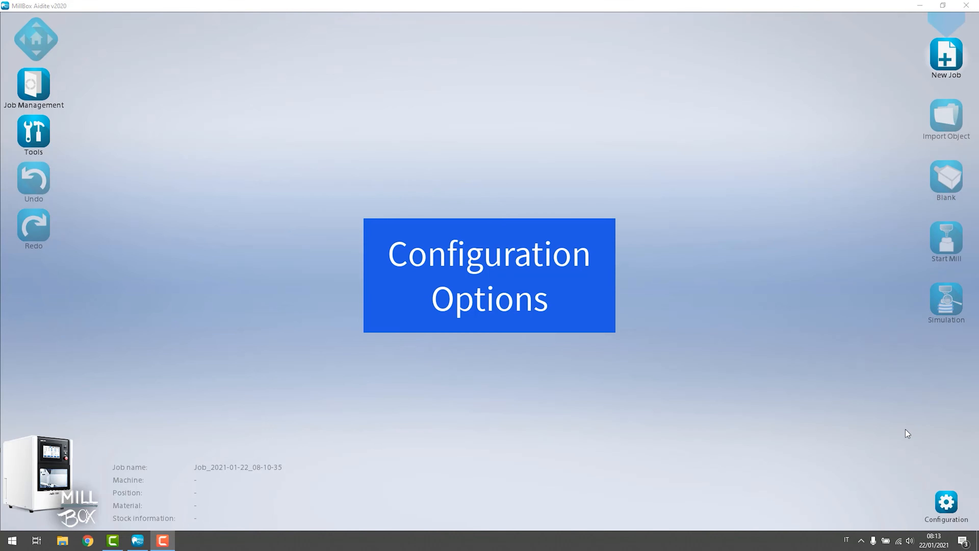
Step: Open the configuration preferences and review the language choices and stabilizer options
click(952, 512)
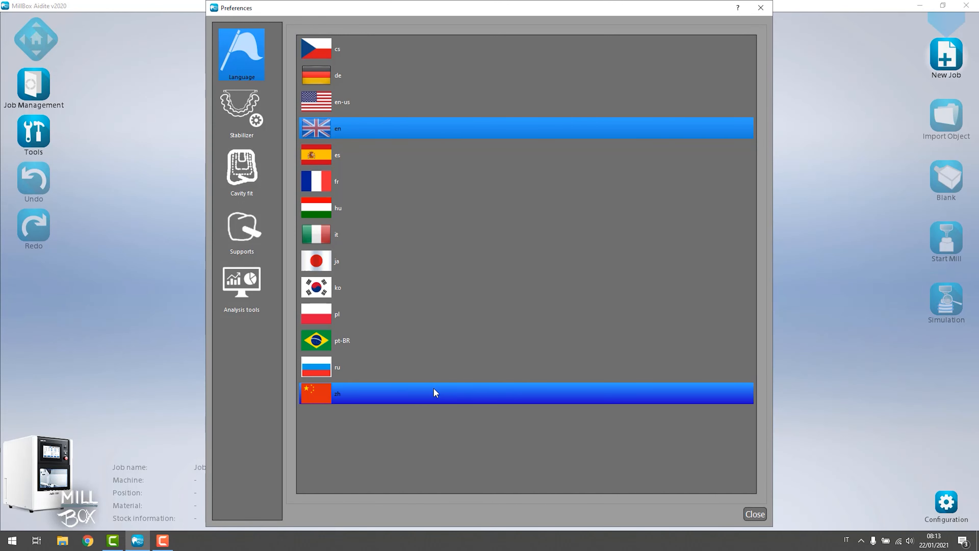
click(239, 115)
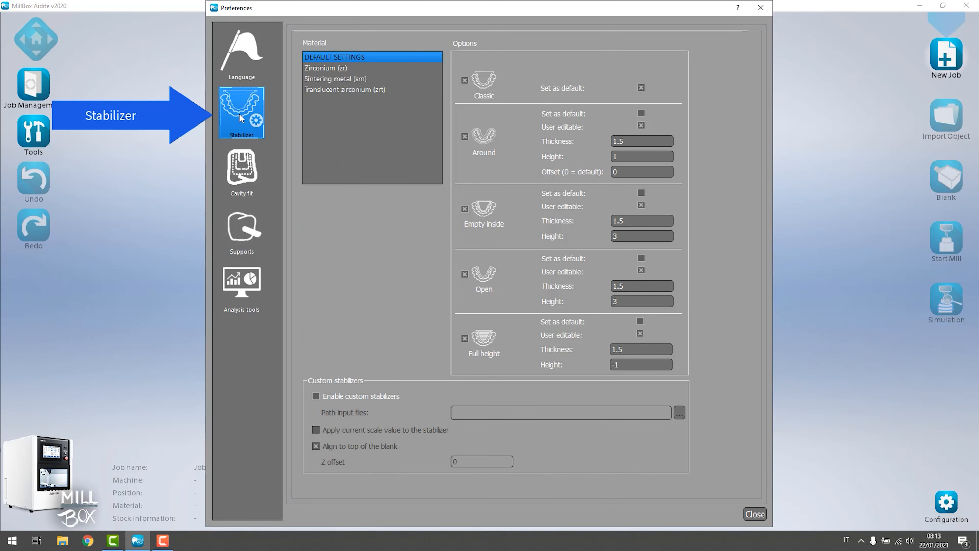
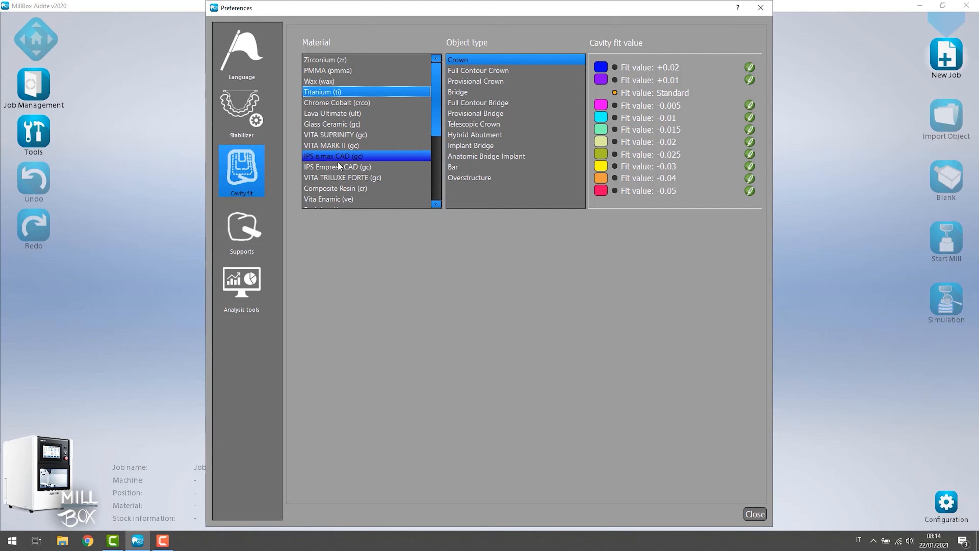
Step: Review the cavity fit values for PMMA full contour crowns, opening the +0.01 value for editing and cancelling without changes
scroll(337, 162, down, 3)
scroll(337, 163, up, 3)
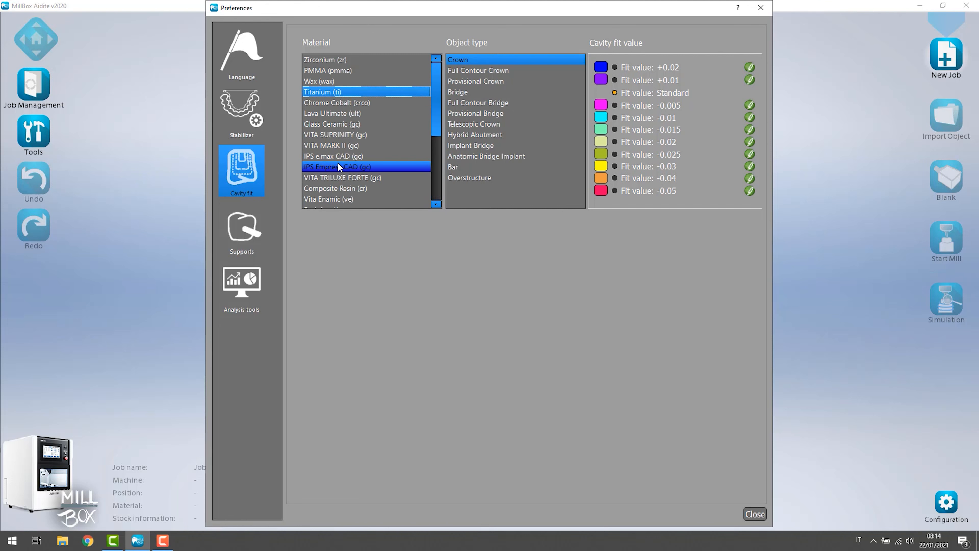
click(330, 73)
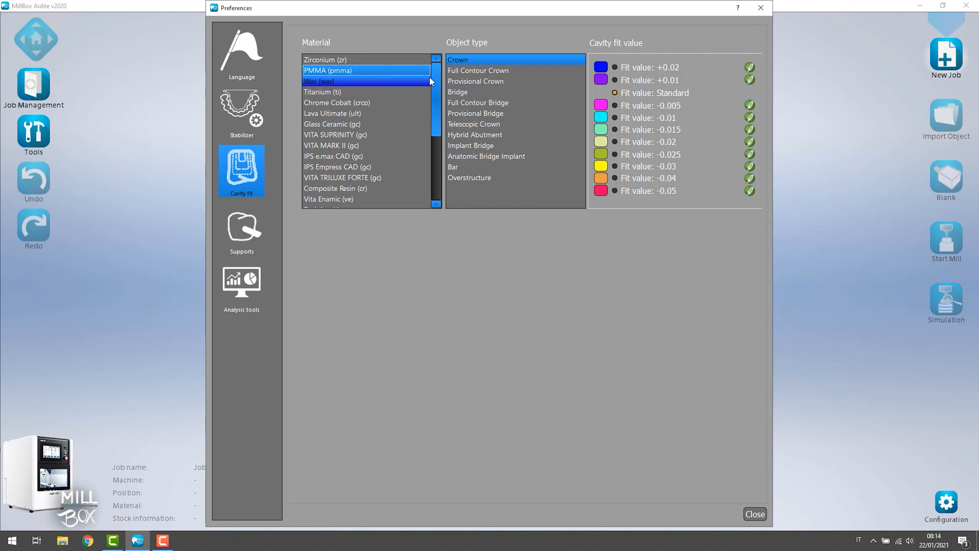
click(483, 72)
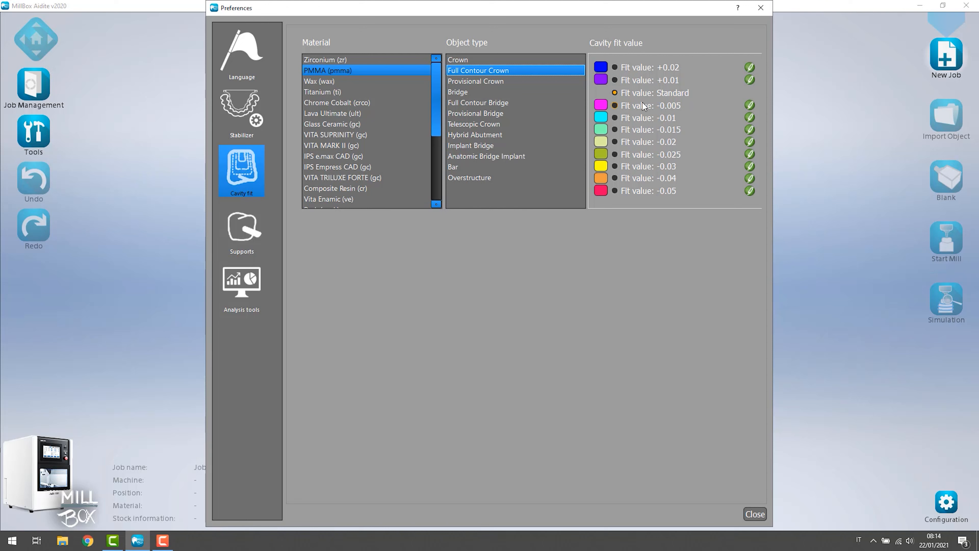
click(749, 81)
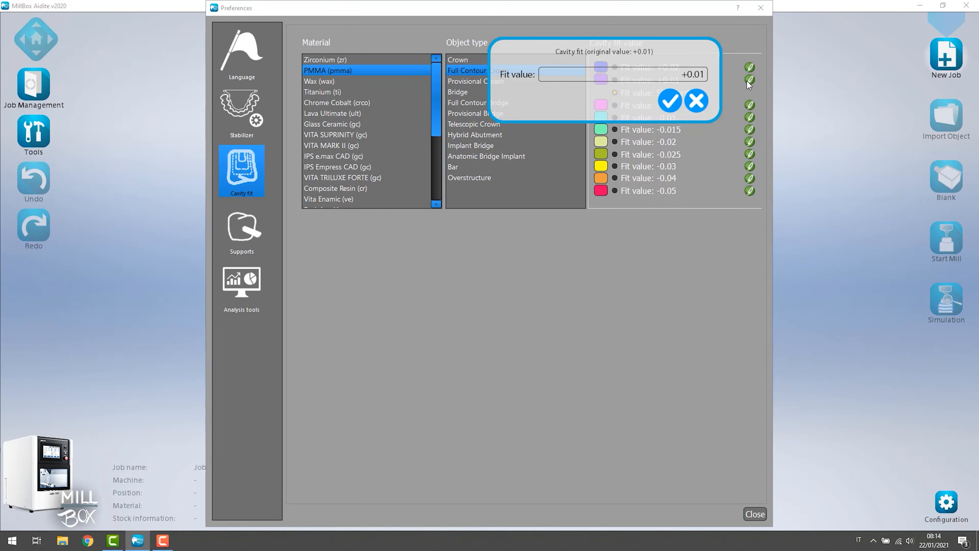
drag(678, 75, 706, 75)
click(697, 100)
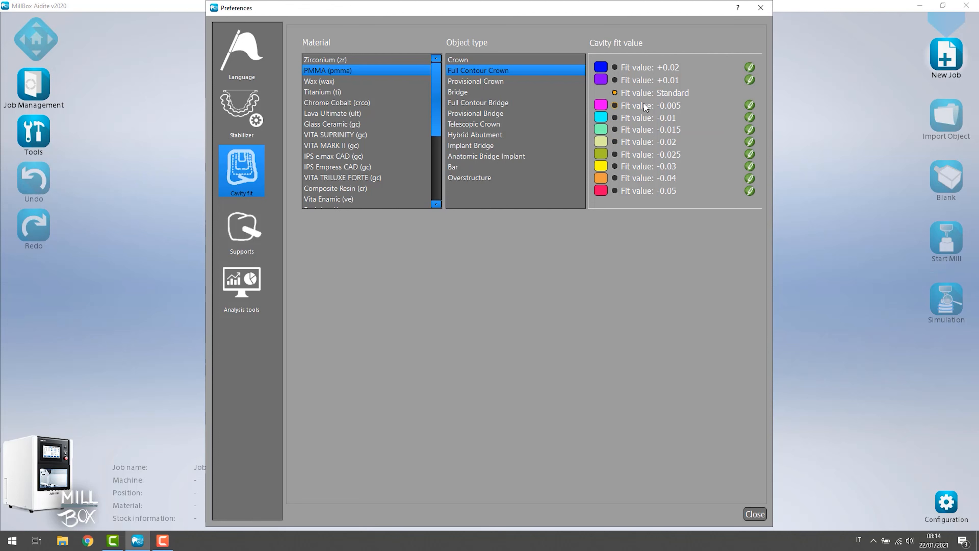
Step: Review the supports preferences and compare the three pin insertion modes for crowns, ending on the Sum3D pin insertion mode
click(244, 234)
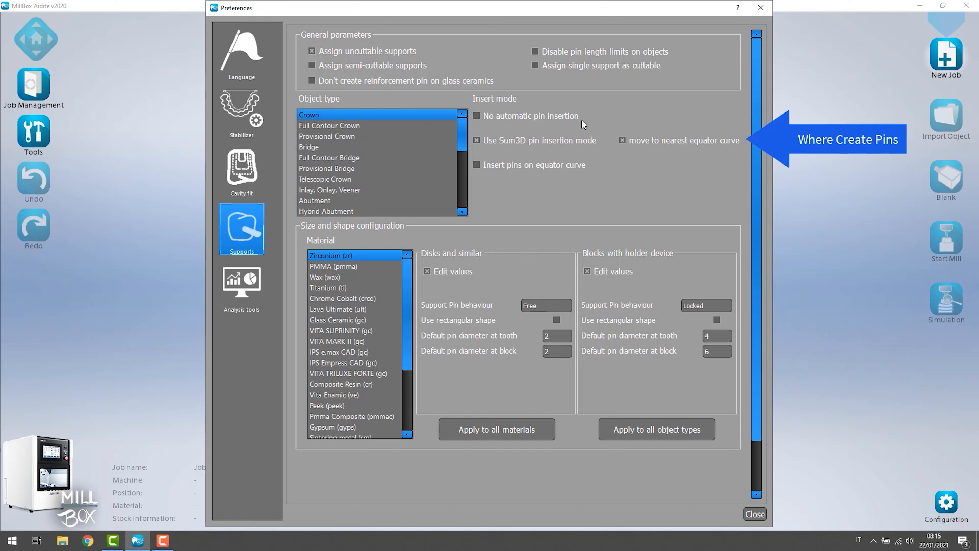
click(480, 117)
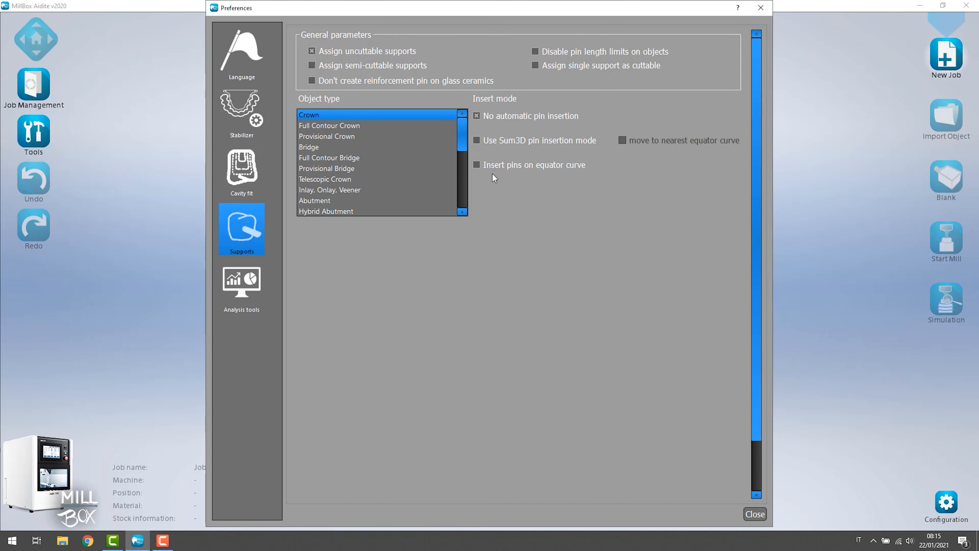
click(478, 141)
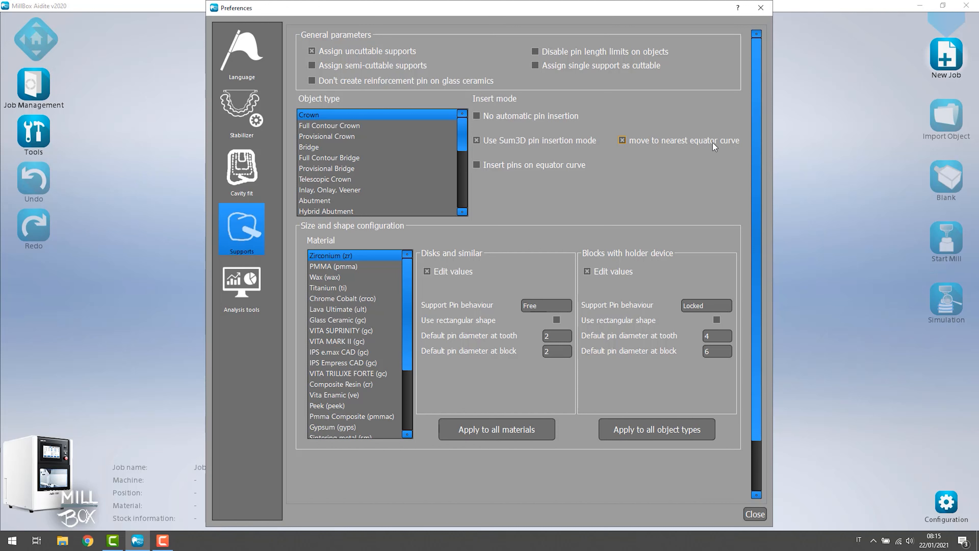
click(479, 165)
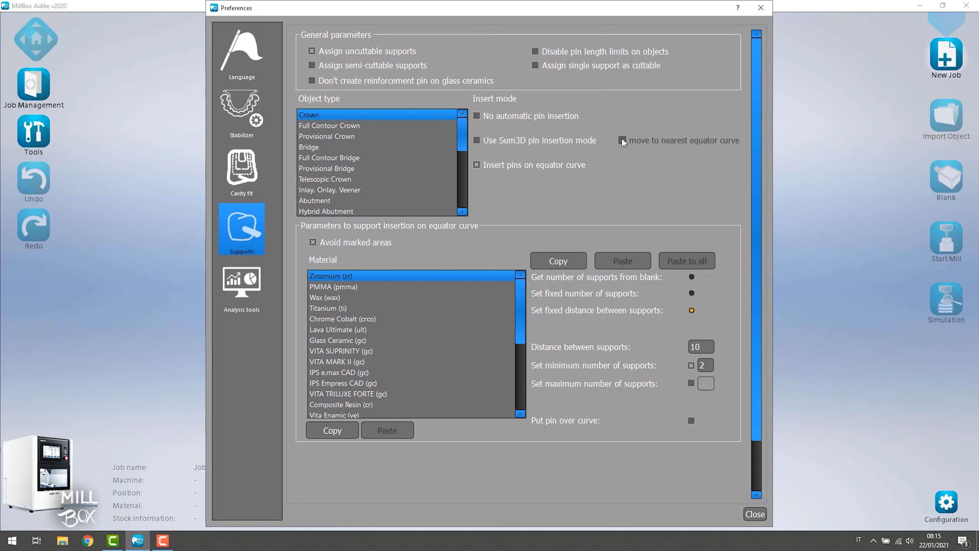
click(476, 141)
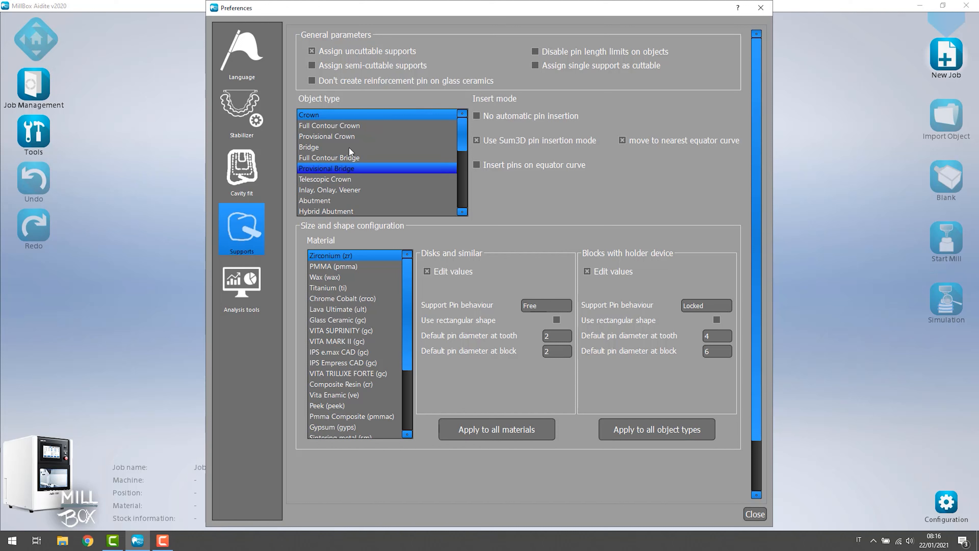
click(342, 127)
click(343, 115)
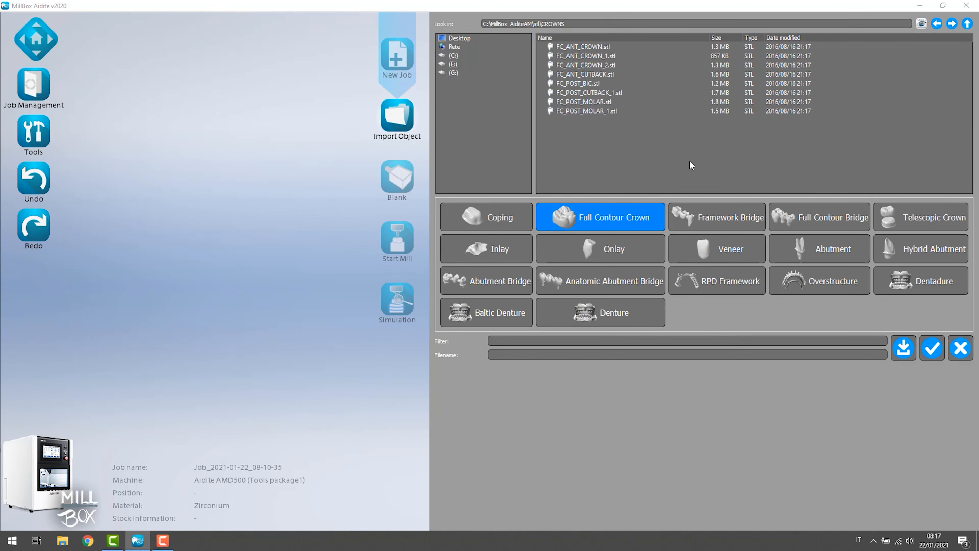
Step: Select all the STL files in the CROWNS folder, from FC_ANT_CROWN to FC_POST_MOLAR_1, and import them as full contour crowns
drag(634, 120, 584, 44)
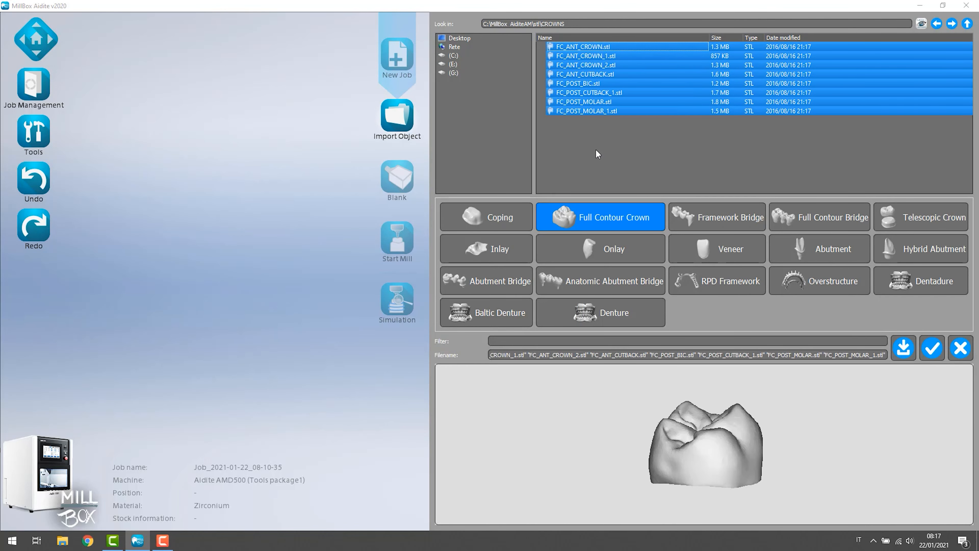
click(596, 114)
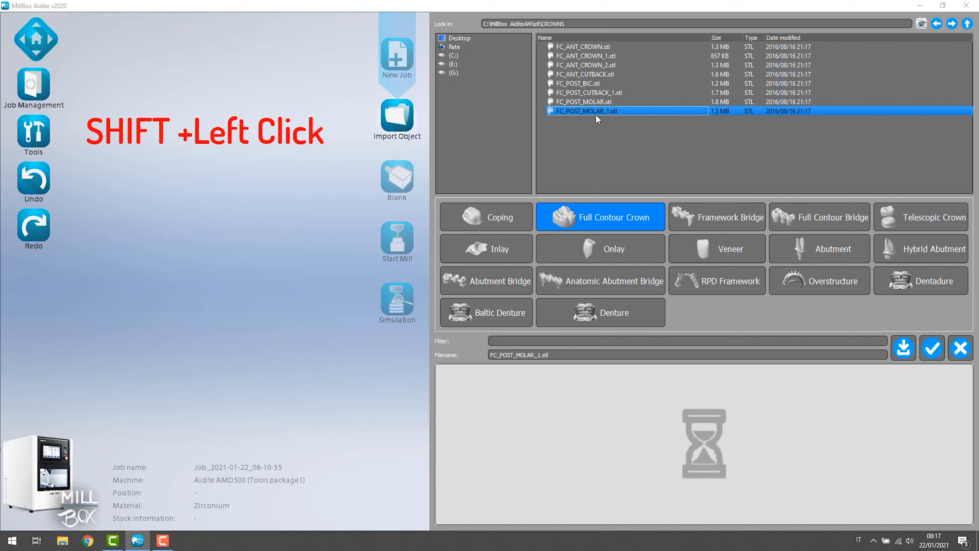
shift+click(583, 48)
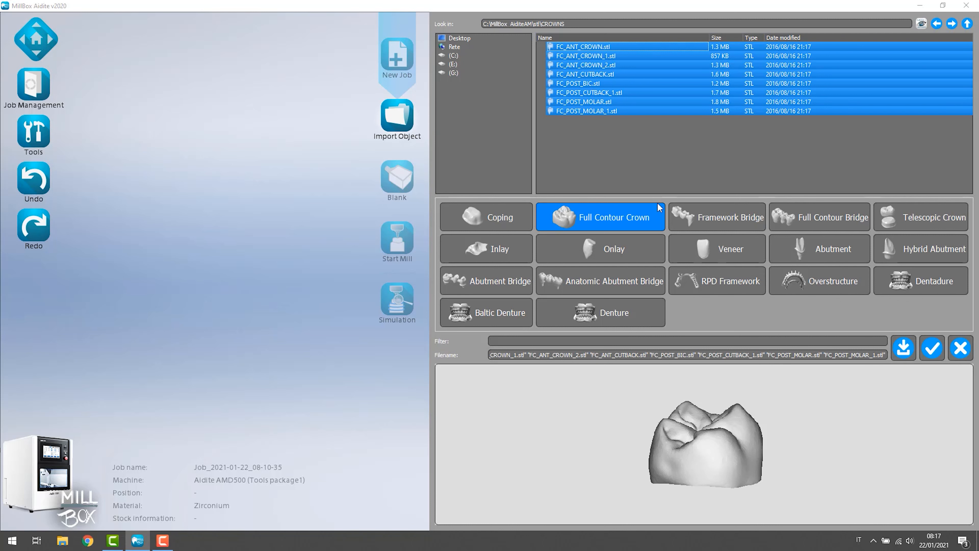
click(930, 351)
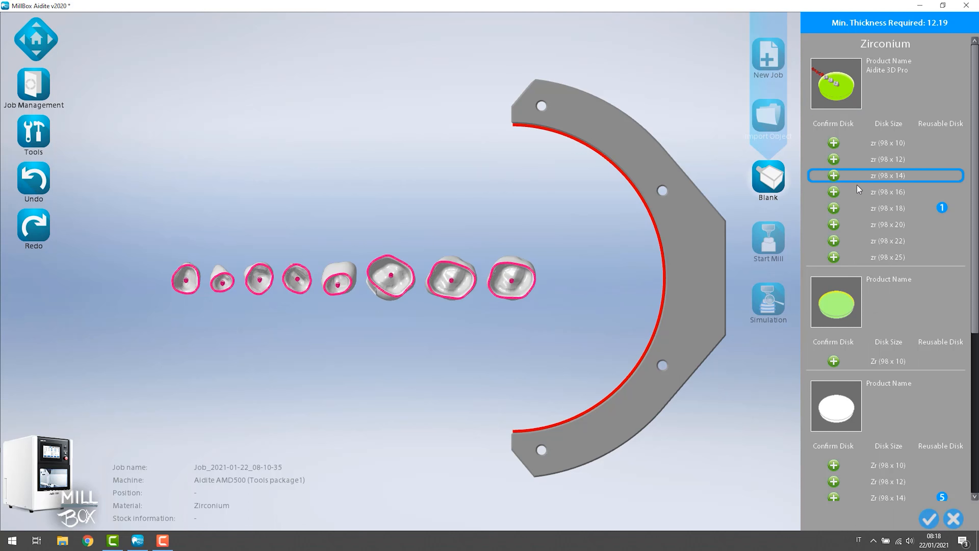
Step: Assign the Aidite 3D Pro zr (98 x 14) disk with blank name and lot code ADT123, and save the toolpath
click(834, 176)
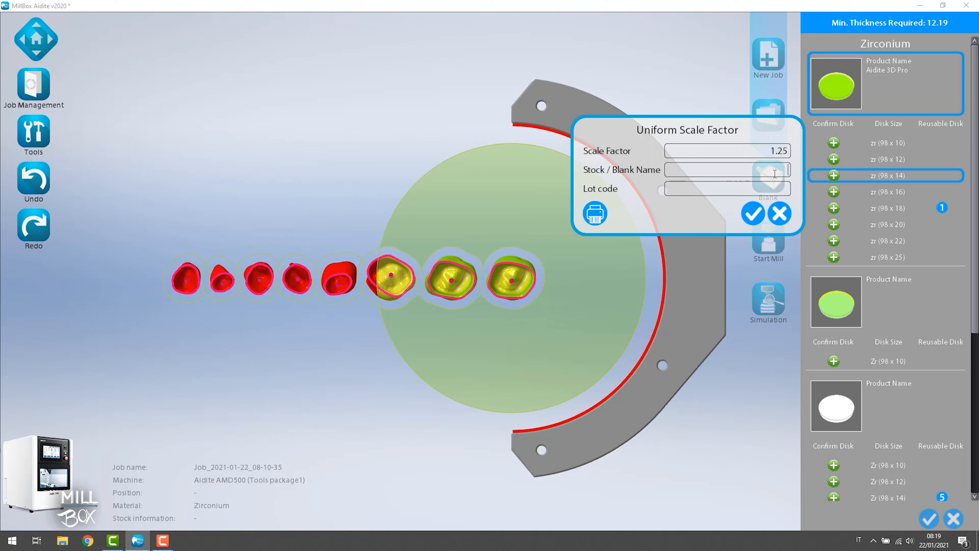
text(ADT123)
click(771, 189)
text(ADT123)
click(751, 213)
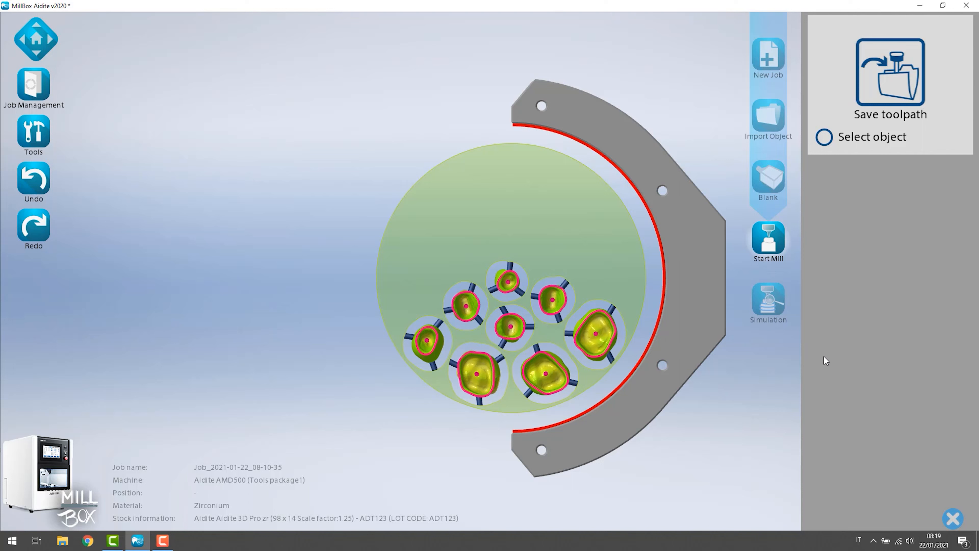
click(885, 78)
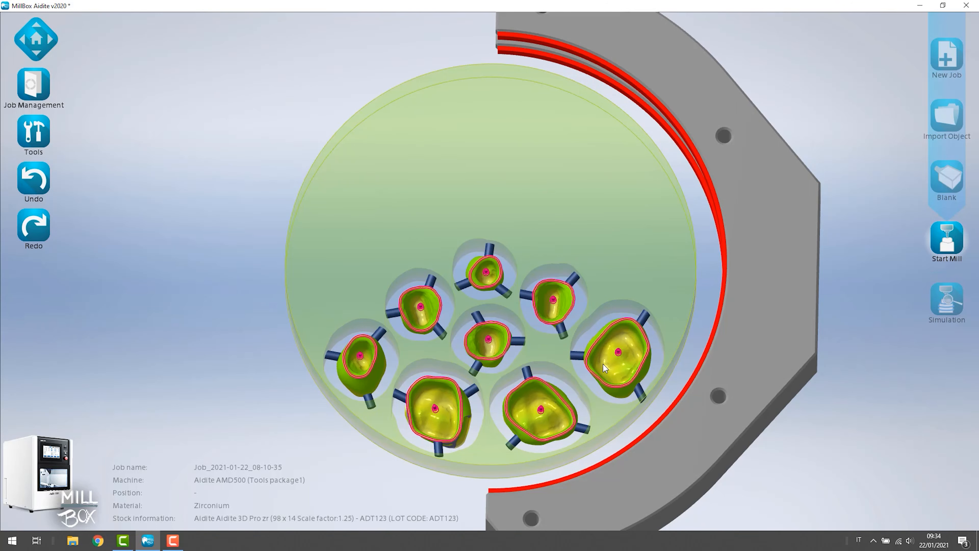
Step: Set the cavity fit of the FC_POST_MOLAR crown to -0.015, applied only to the selected cavity
click(603, 364)
click(519, 99)
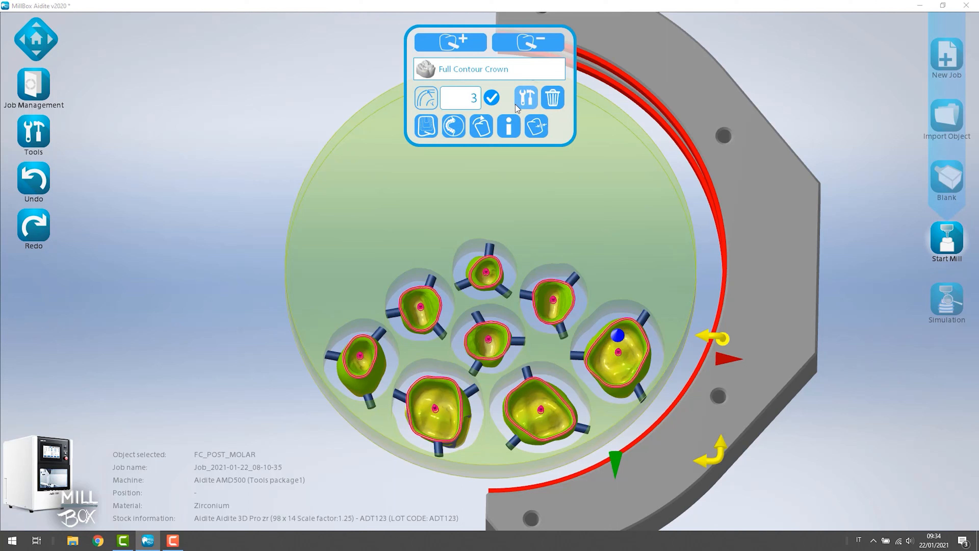
click(426, 127)
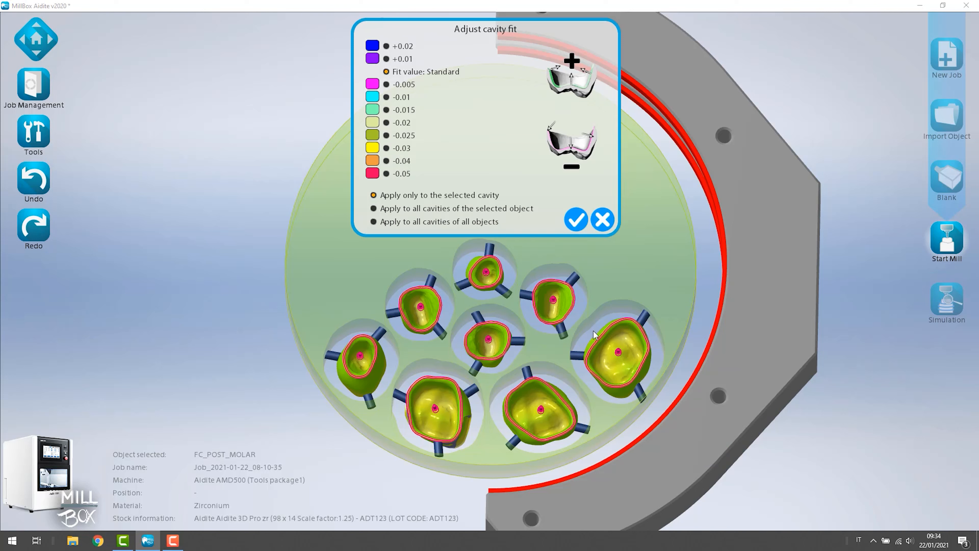
click(386, 59)
click(386, 98)
click(576, 222)
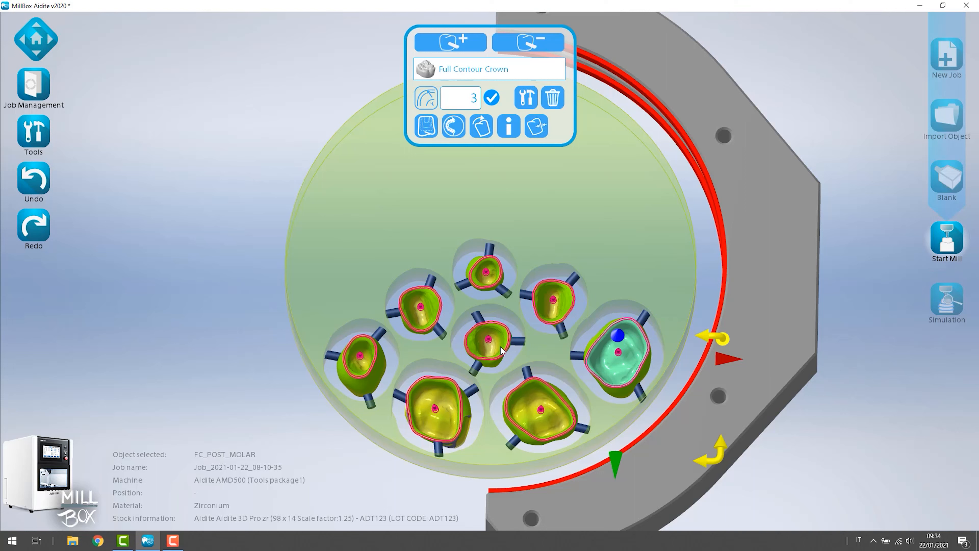
Step: Set the cavity fit of the FC_ANT_CROWN_2 crown in the middle of the nest to -0.005, for that cavity only
click(422, 133)
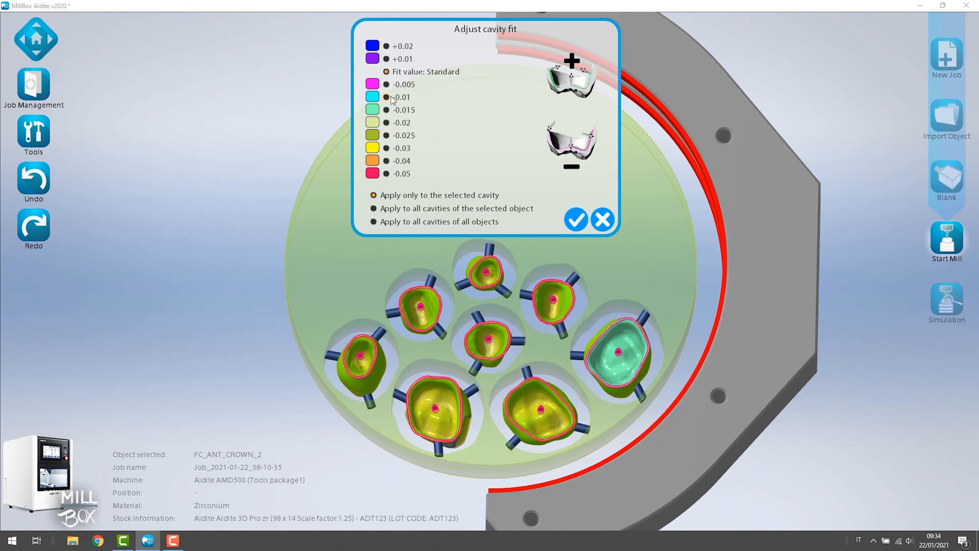
click(386, 84)
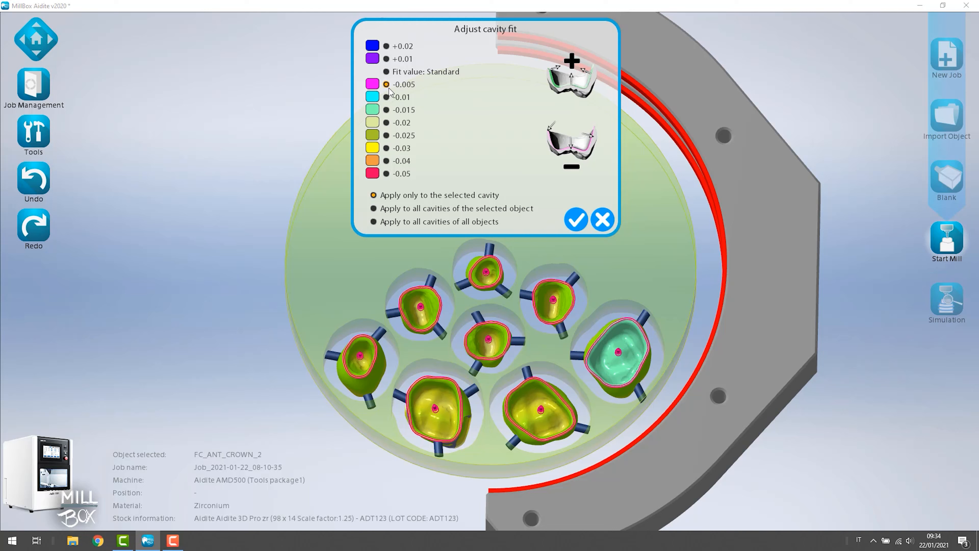
click(576, 220)
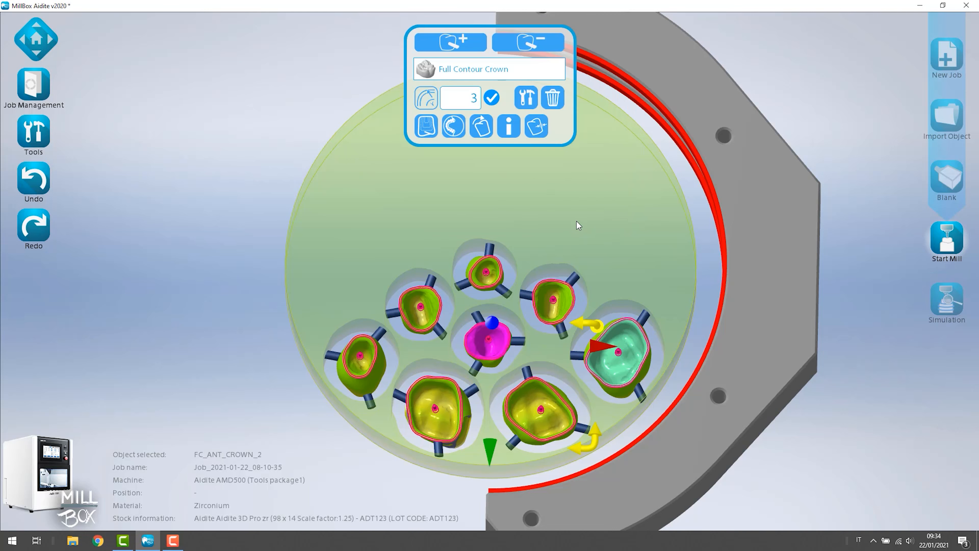
Step: Set the cavity fit of the FC_ANT_CROWN crown to +0.01, applied only to the selected cavity
click(429, 306)
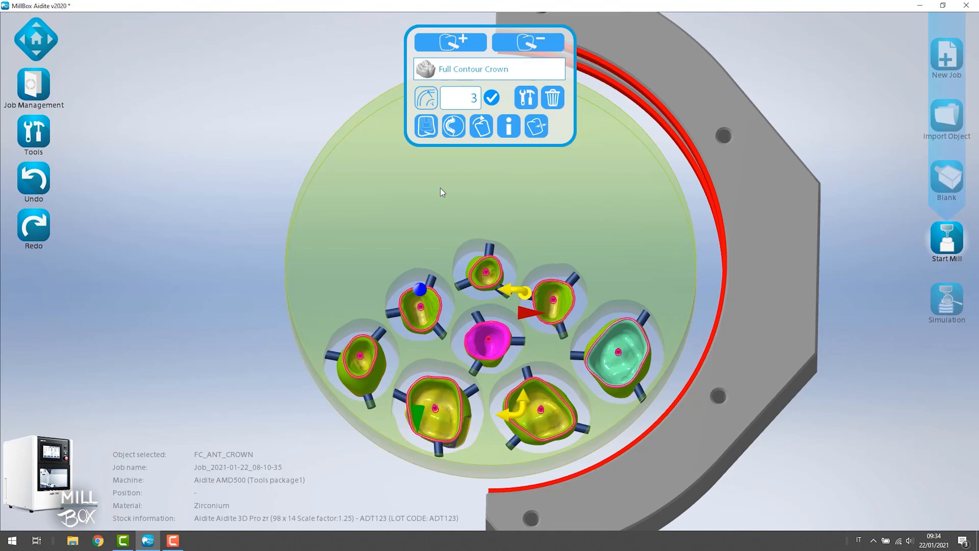
click(427, 126)
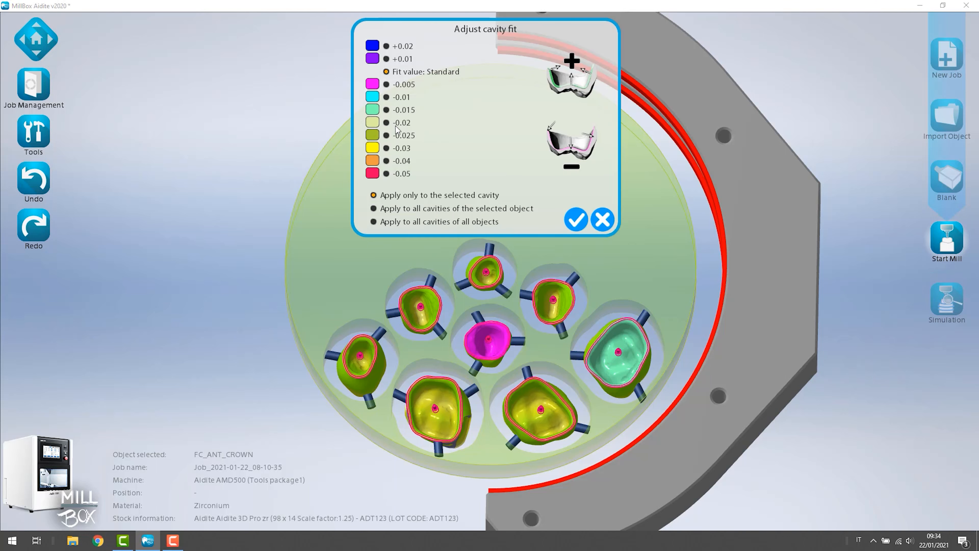
click(386, 59)
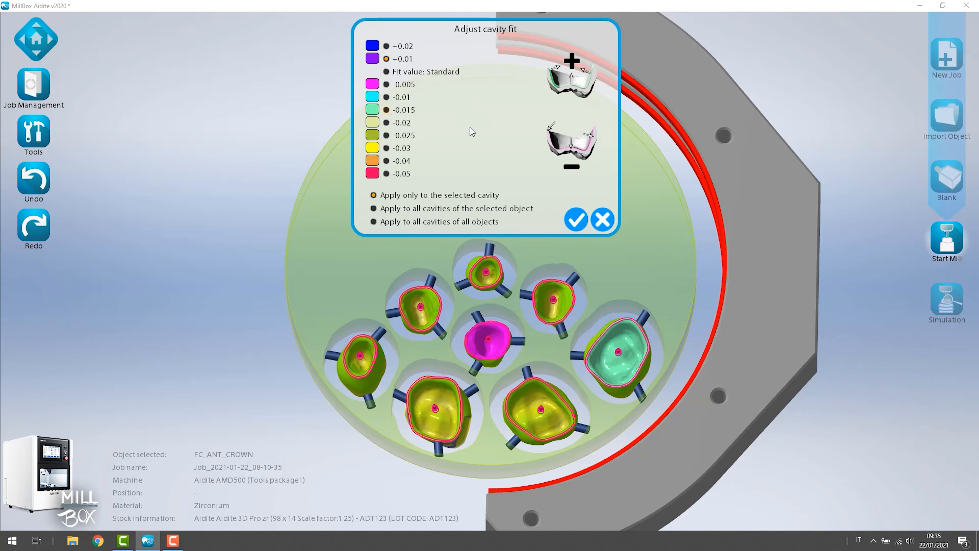
click(575, 219)
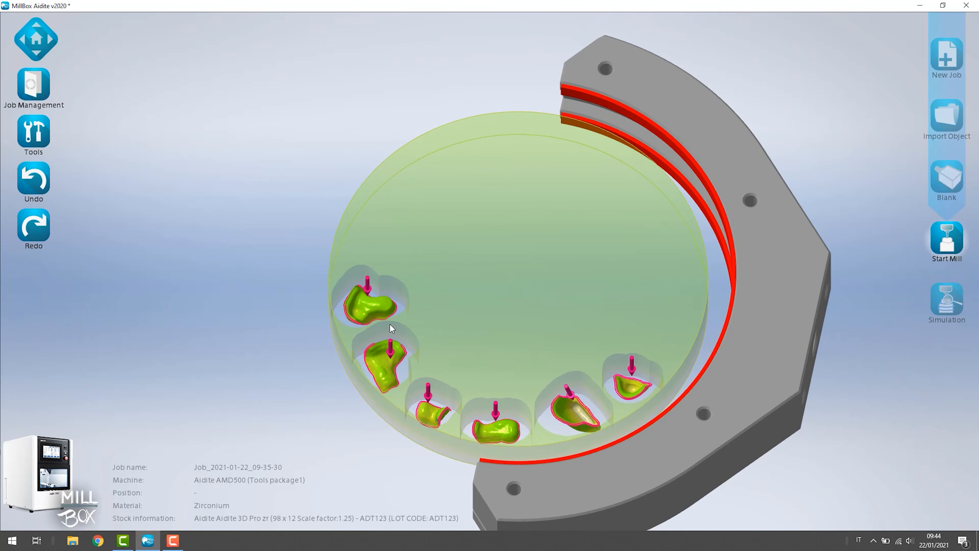
Step: Select M3_ONLAY_14, M3_ONLAY_3, M3_INLAY_13 and M3_INLAY_17 together and shift the group slightly along the green and red axes
click(369, 303)
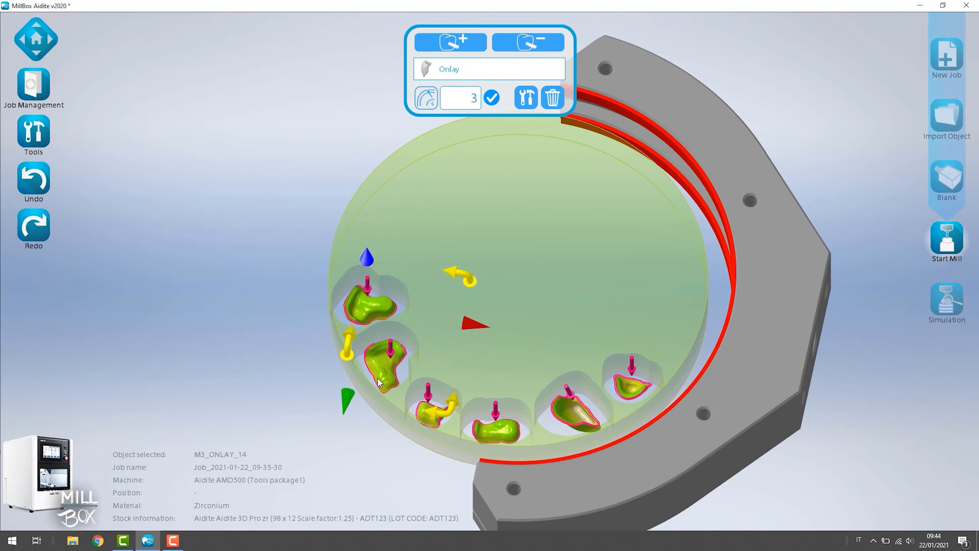
click(378, 379)
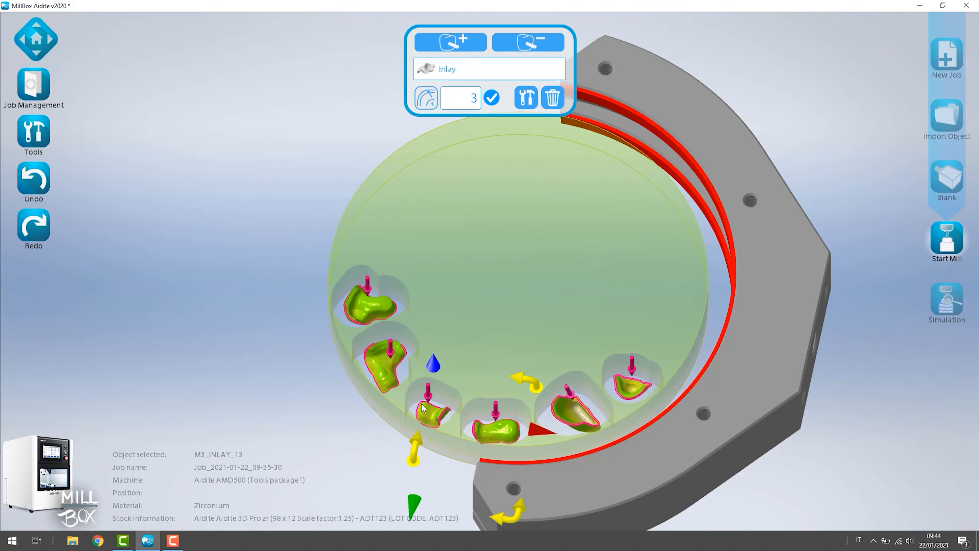
click(362, 311)
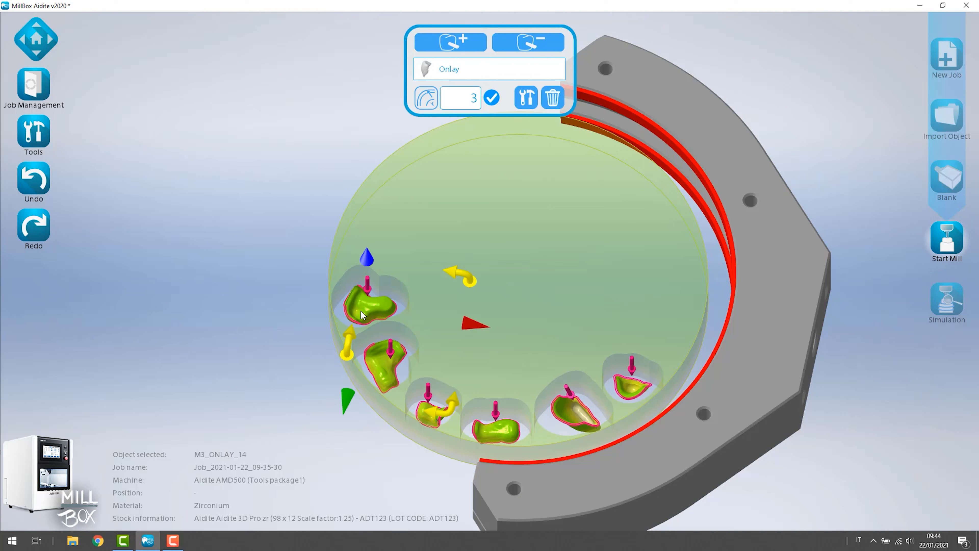
ctrl+click(379, 372)
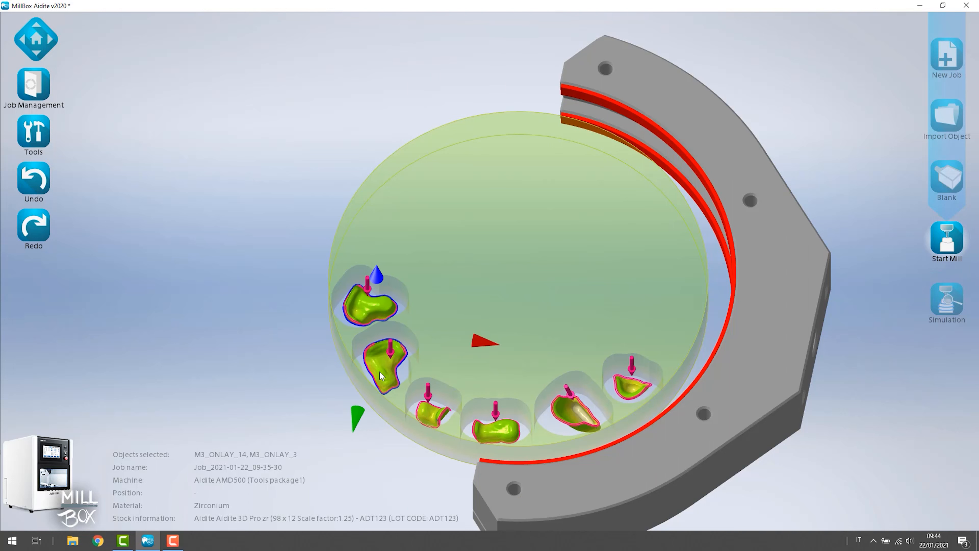
ctrl+click(426, 414)
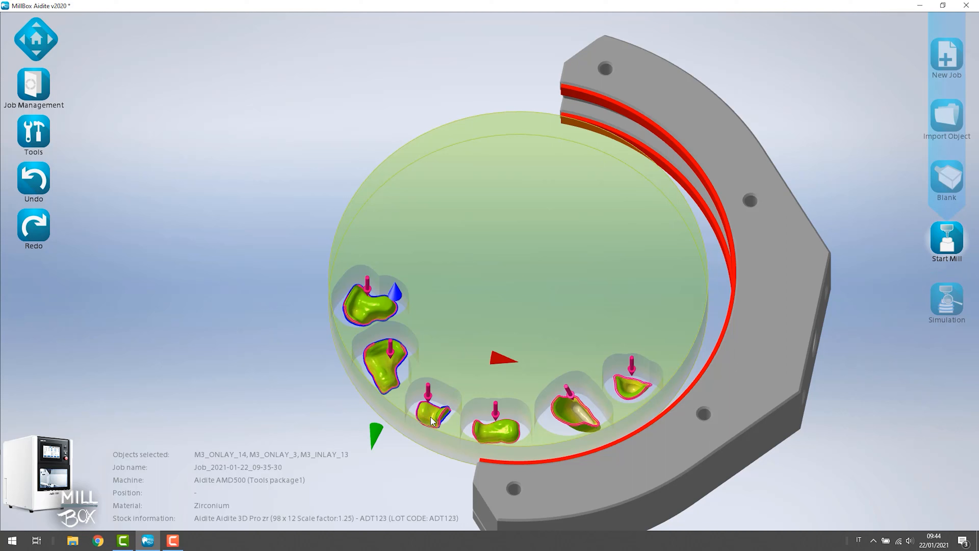
ctrl+click(494, 432)
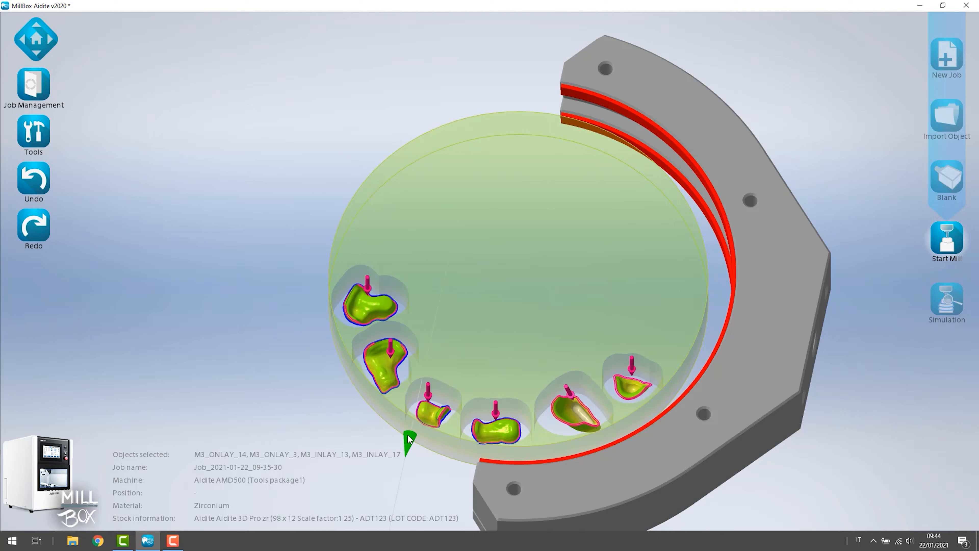
mouse_move(418, 434)
mouse_down()
mouse_move(422, 385)
mouse_move(412, 430)
mouse_up()
mouse_move(538, 355)
mouse_down()
mouse_move(550, 355)
mouse_move(525, 353)
mouse_up()
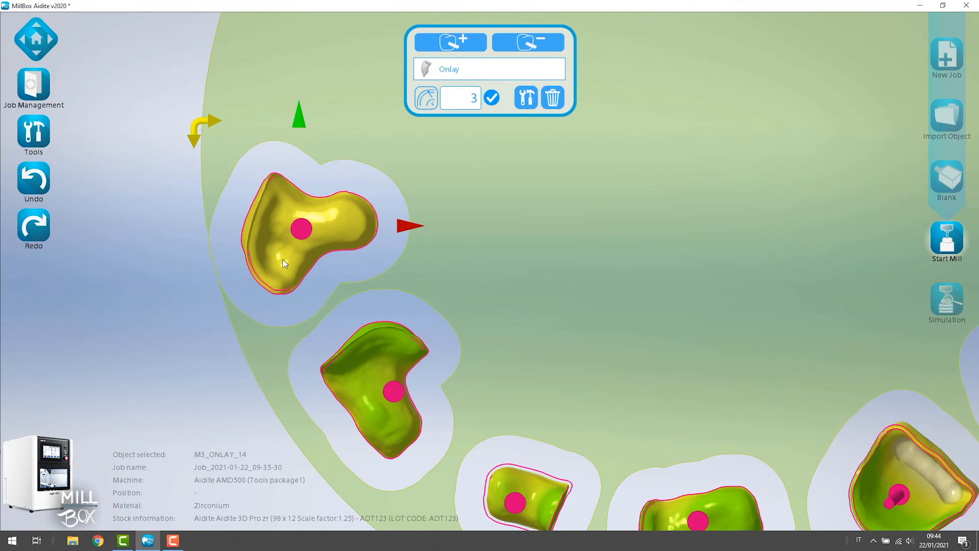
Step: Clear the current selection and select M3_ONLAY_14, M3_ONLAY_3 and M3_INLAY_13 together as a group
click(493, 198)
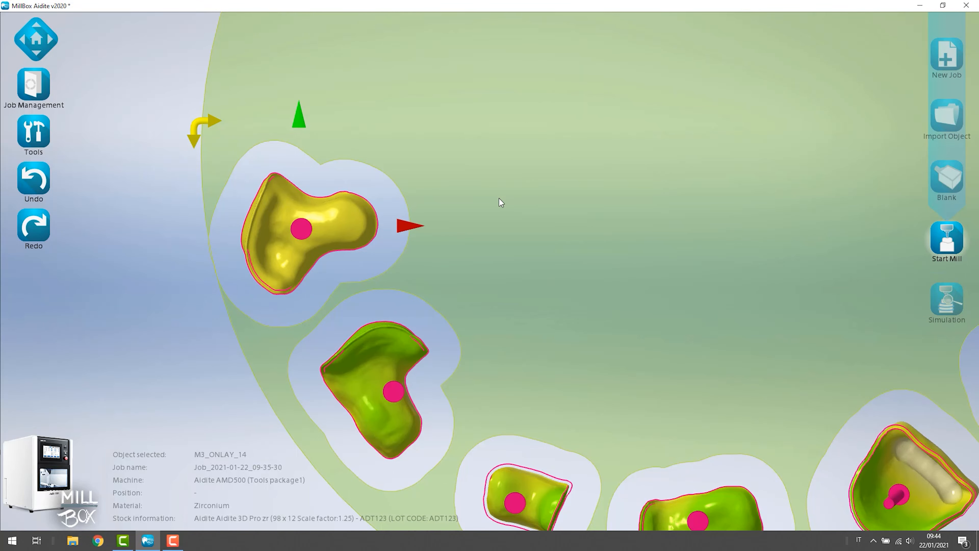
click(282, 264)
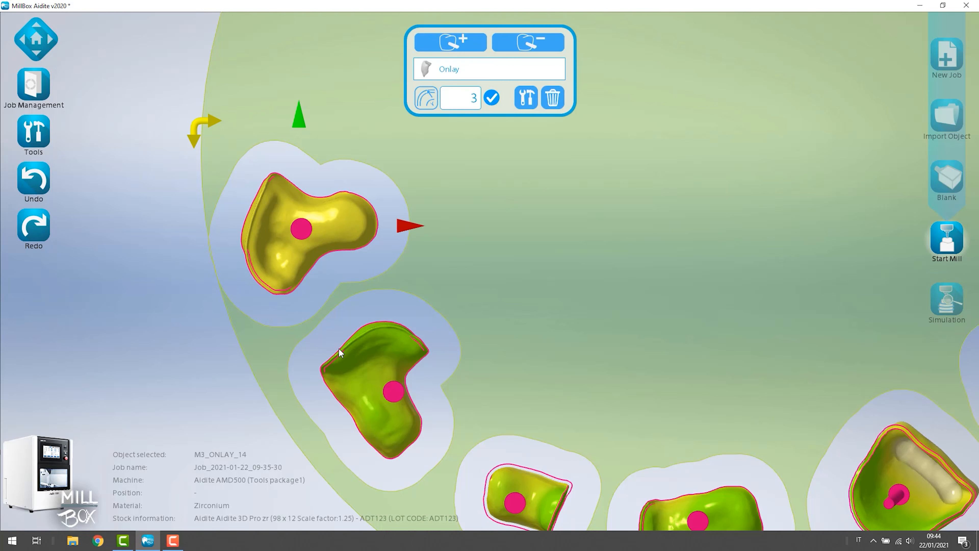
ctrl+click(355, 373)
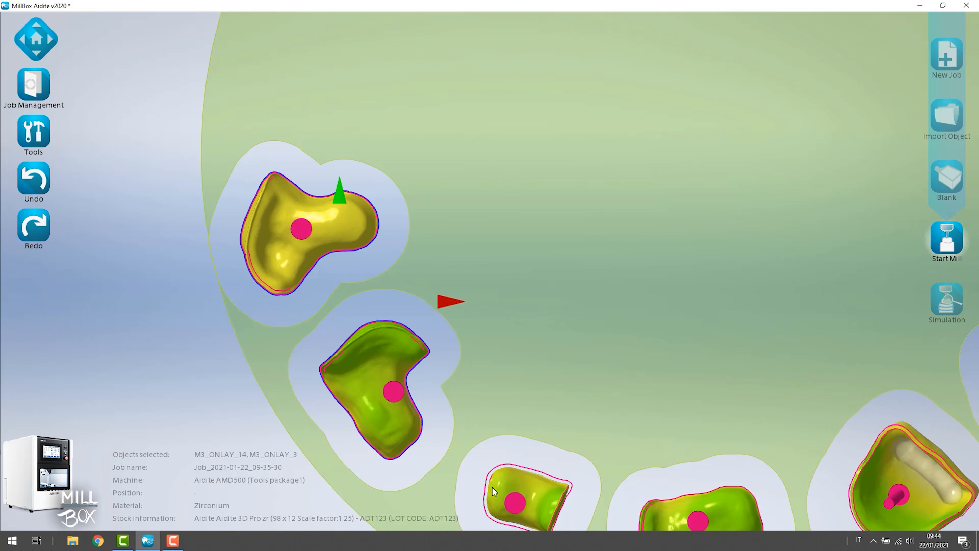
ctrl+click(504, 486)
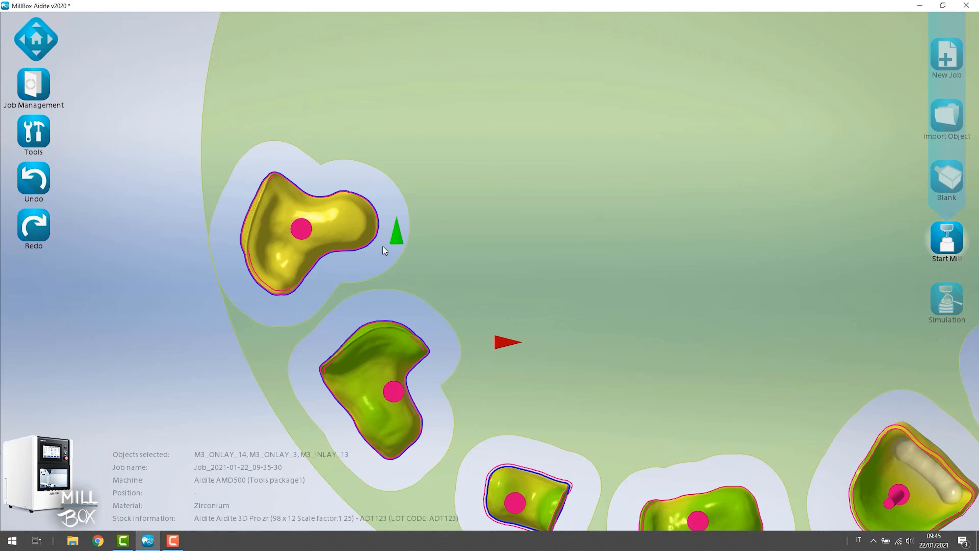
scroll(380, 248, up, 4)
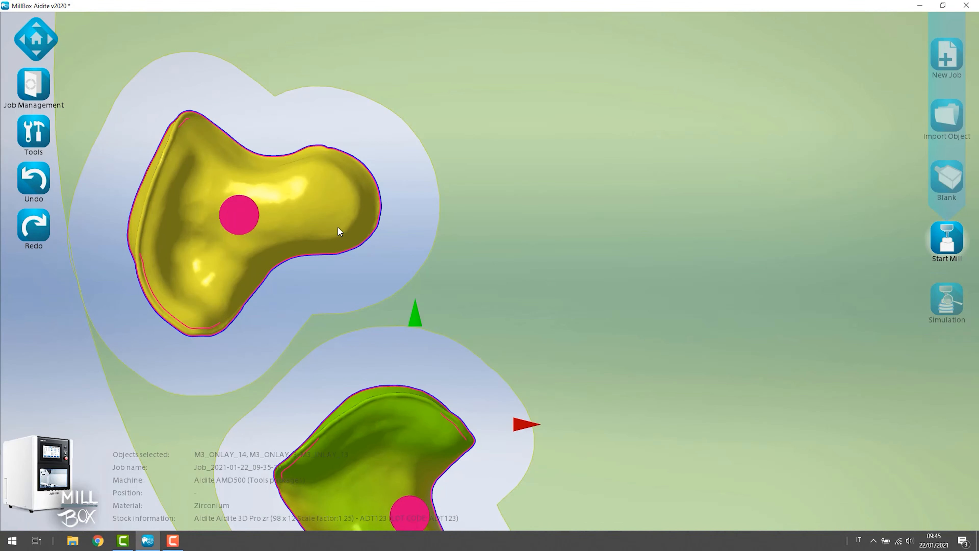
Step: Toggle M3_ONLAY_14 out of and back into the selected group, and clear the selection
ctrl+click(337, 227)
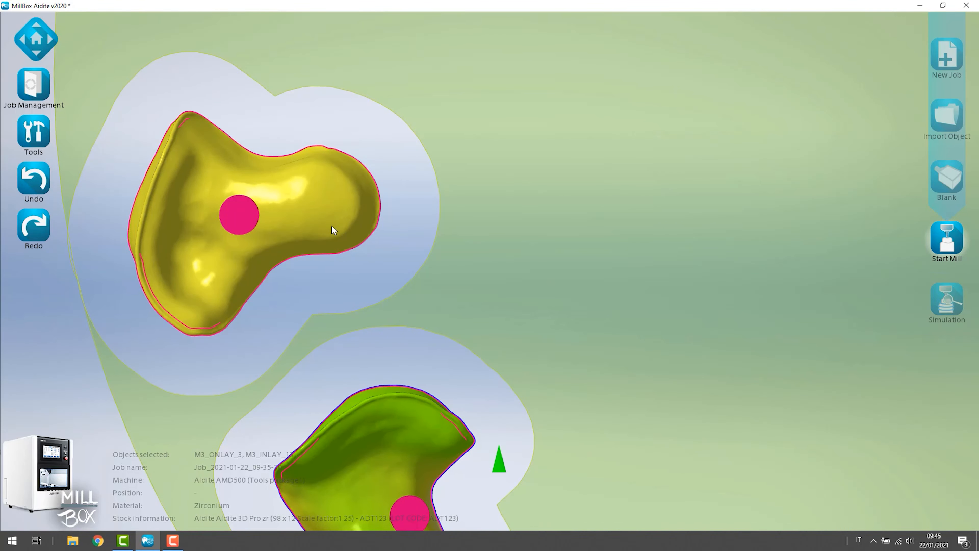
ctrl+click(332, 225)
ctrl+click(331, 225)
ctrl+click(333, 230)
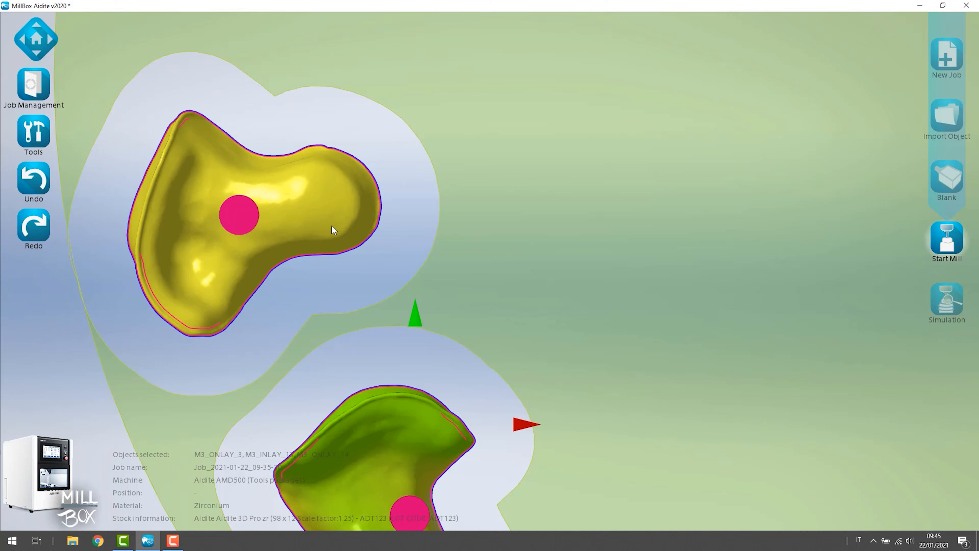
scroll(334, 226, down, 2)
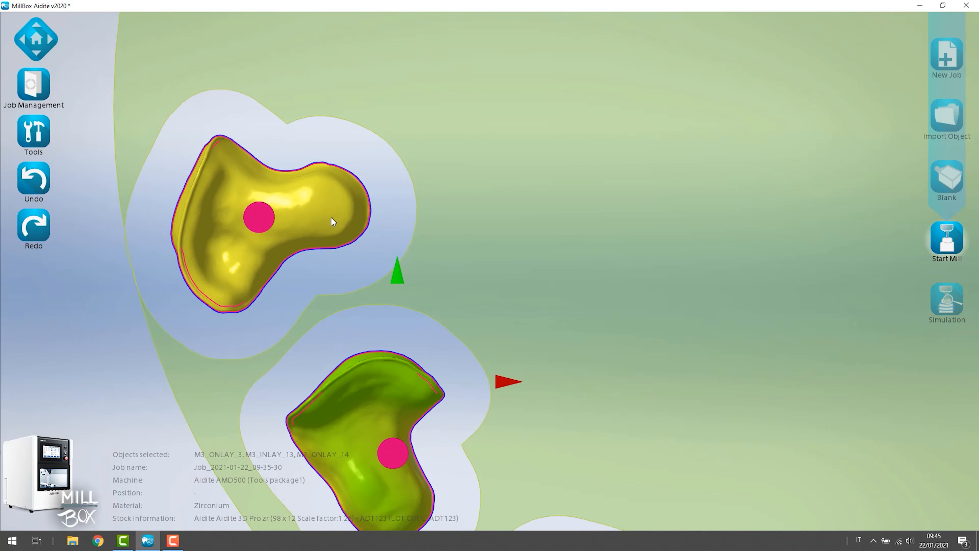
click(331, 221)
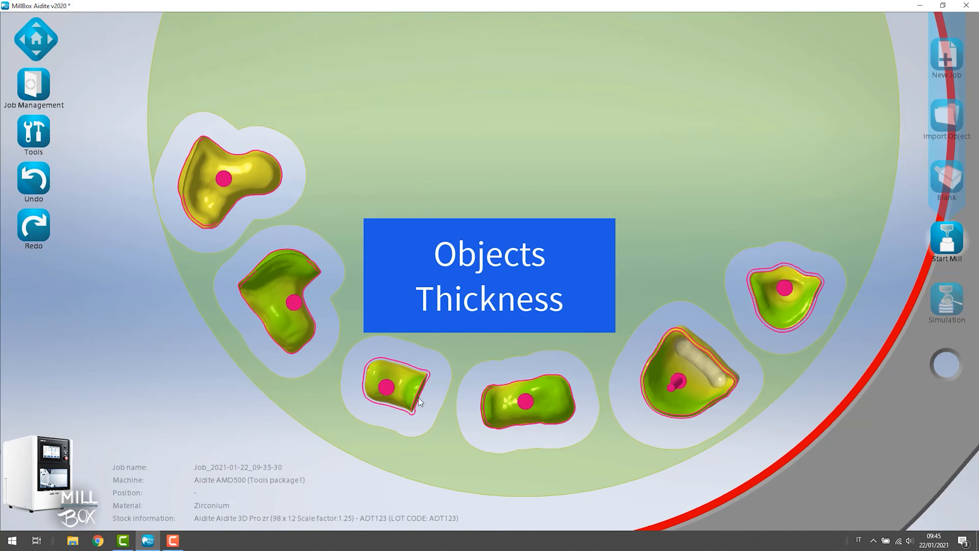
Step: Run the object thickness analysis on M3_INLAY_17, and check the smaller inlay and the green onlay beside it with the same colour scale
click(512, 401)
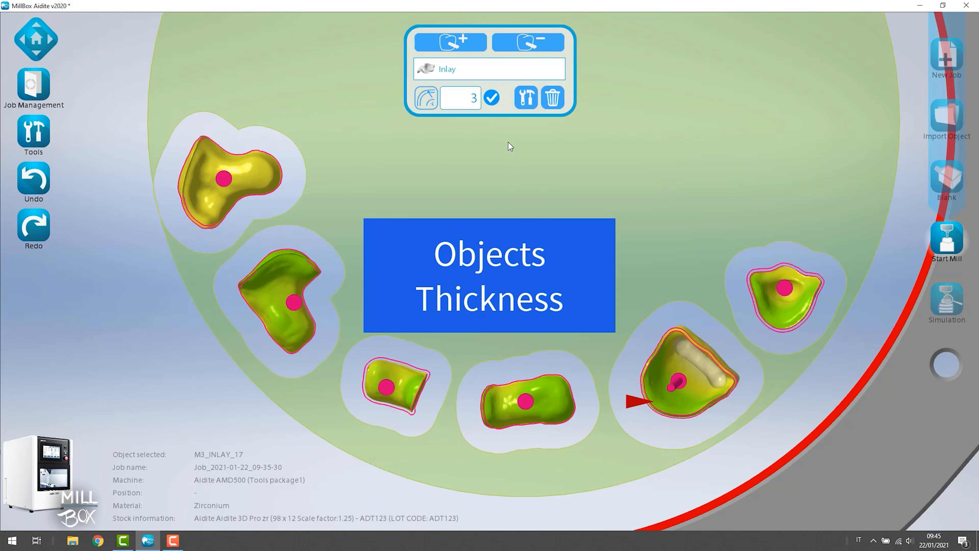
click(525, 103)
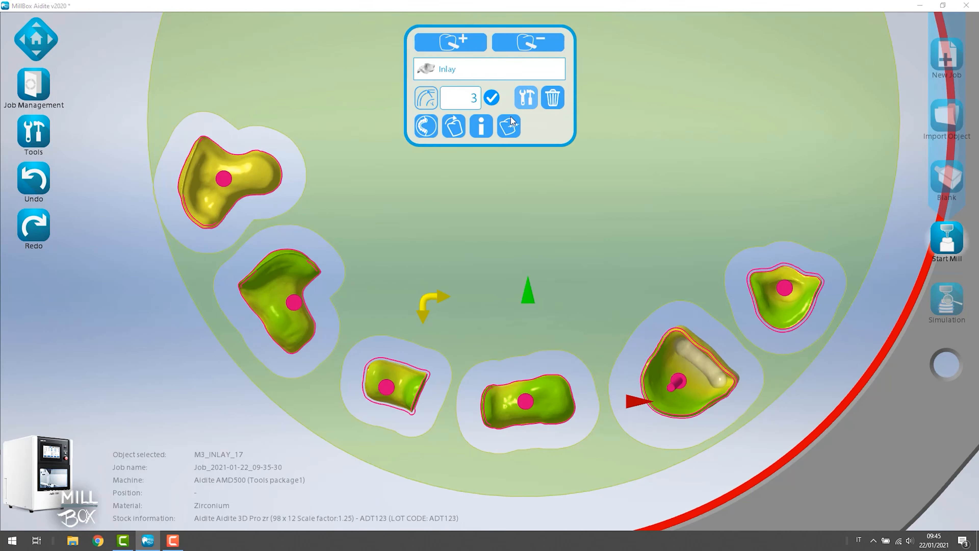
click(507, 126)
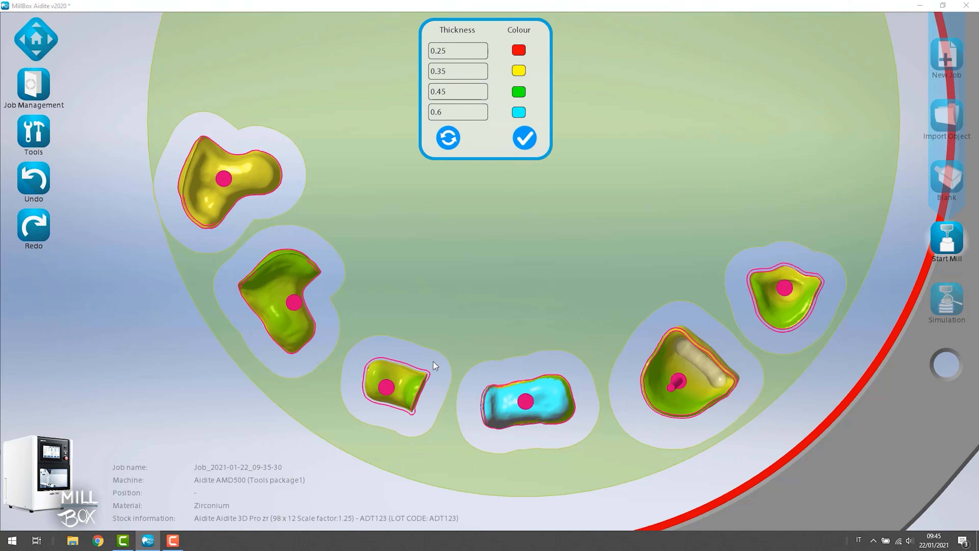
click(410, 379)
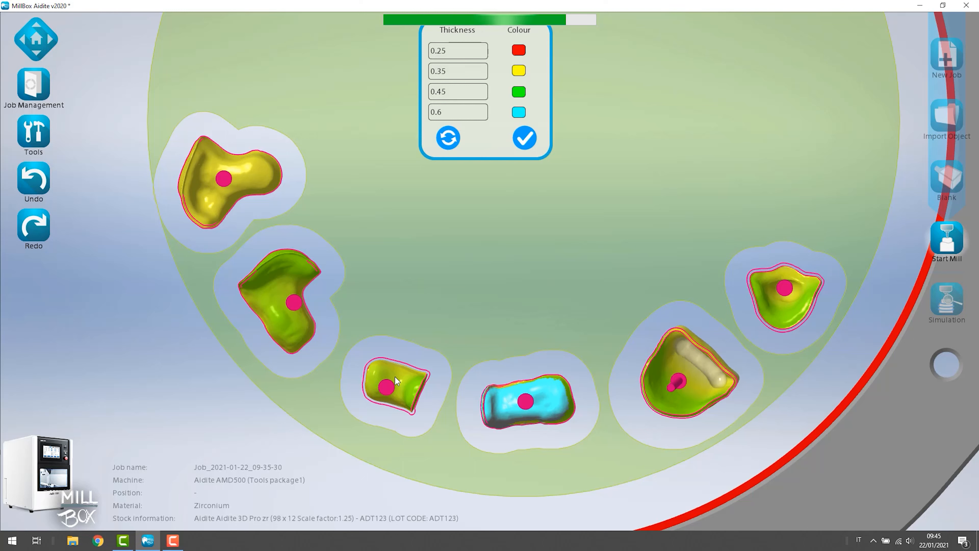
click(286, 274)
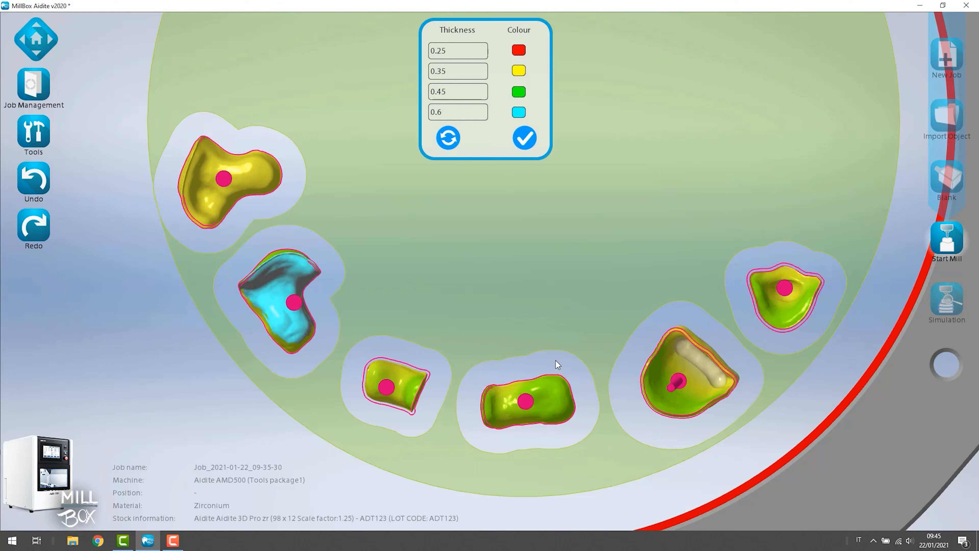
Step: Show the thickness colour map of the small crown near the disc's red rim, examine its margin closely, and close the analysis
scroll(667, 359, up, 2)
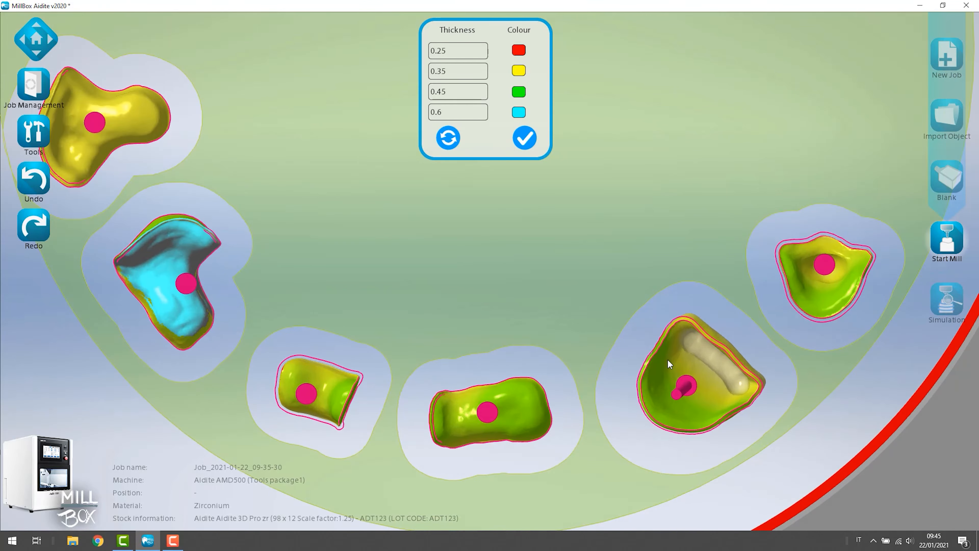
click(816, 292)
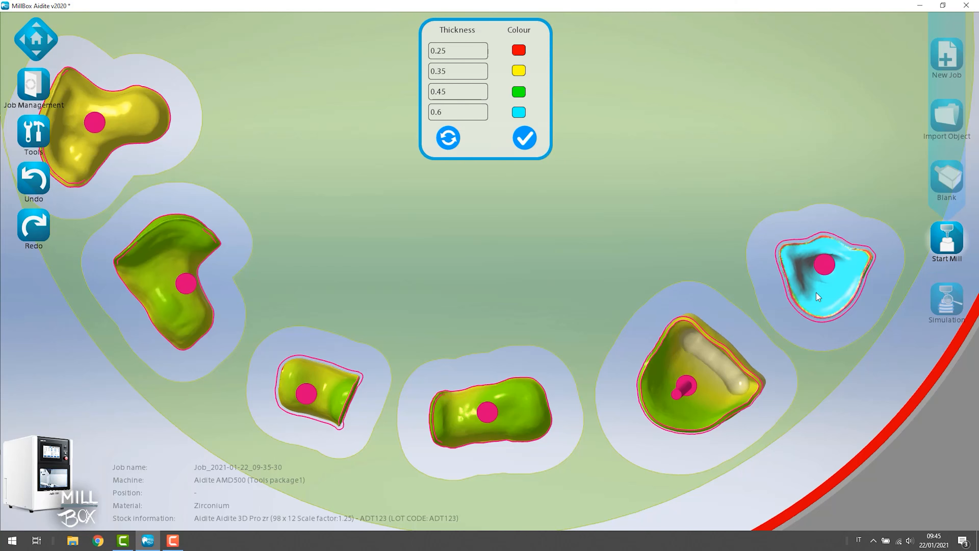
scroll(816, 293, up, 5)
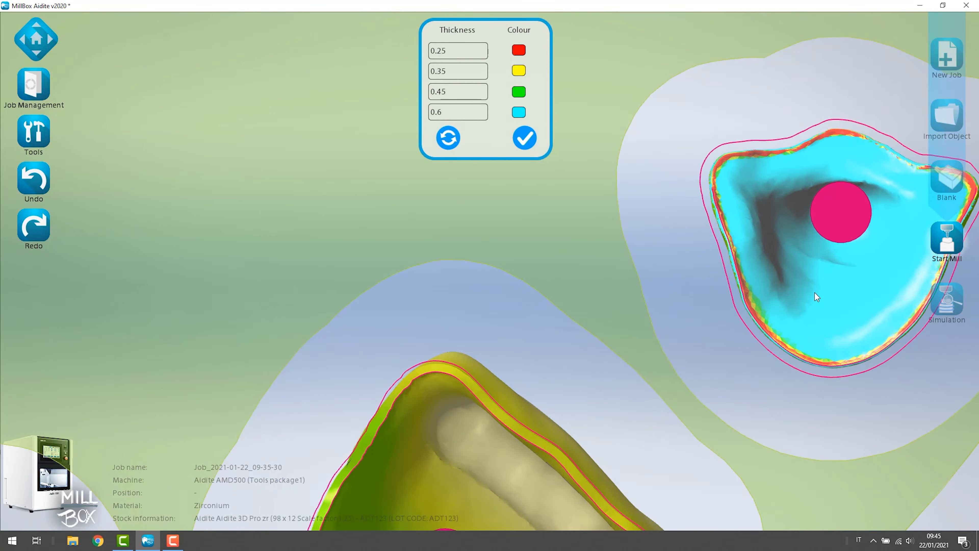
middle_drag(814, 293, 437, 376)
scroll(444, 372, up, 1)
scroll(443, 371, down, 2)
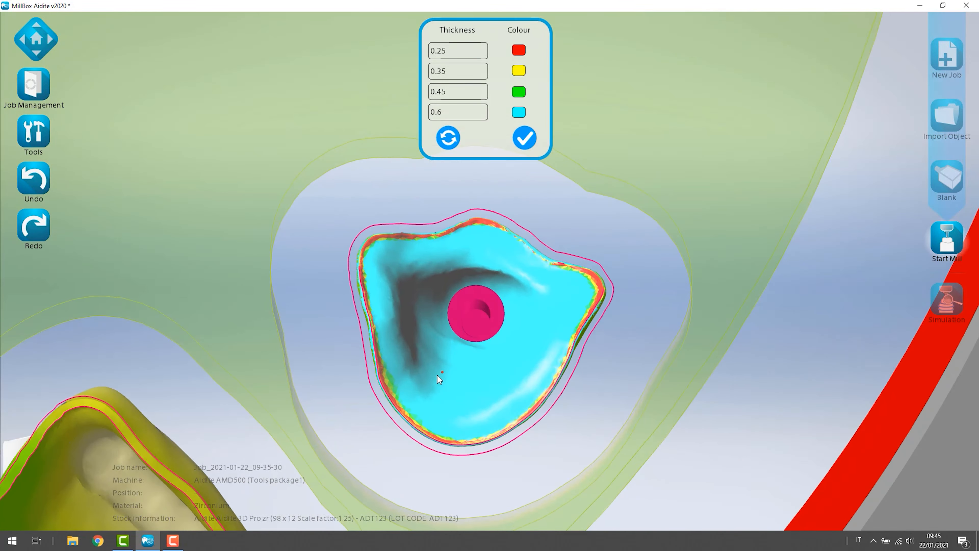
click(525, 137)
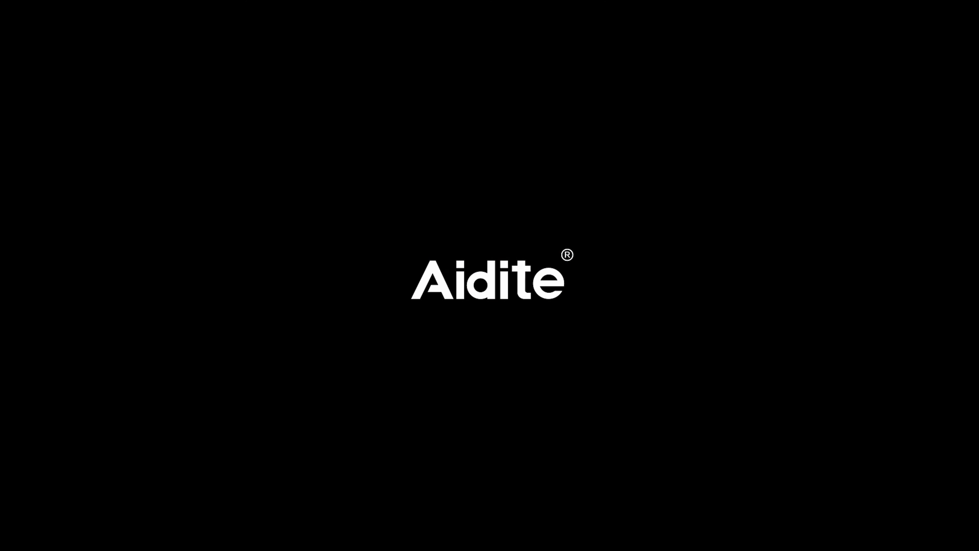